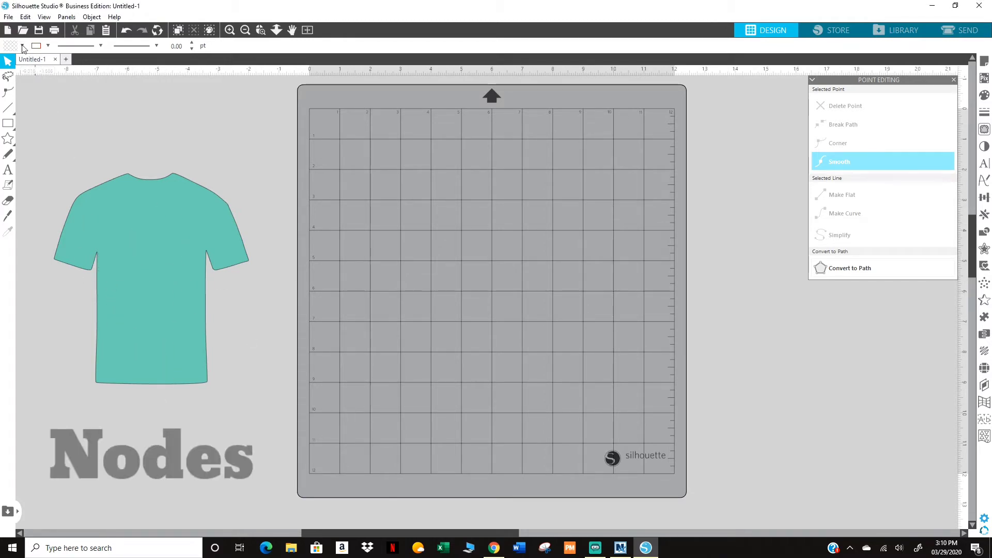
# - Merge the light blue blank t-shirt image from the Blank T-Shirt's folder and enlarge it to about 5.12 by 6.40 in within the mat
pyautogui.click(7, 17)
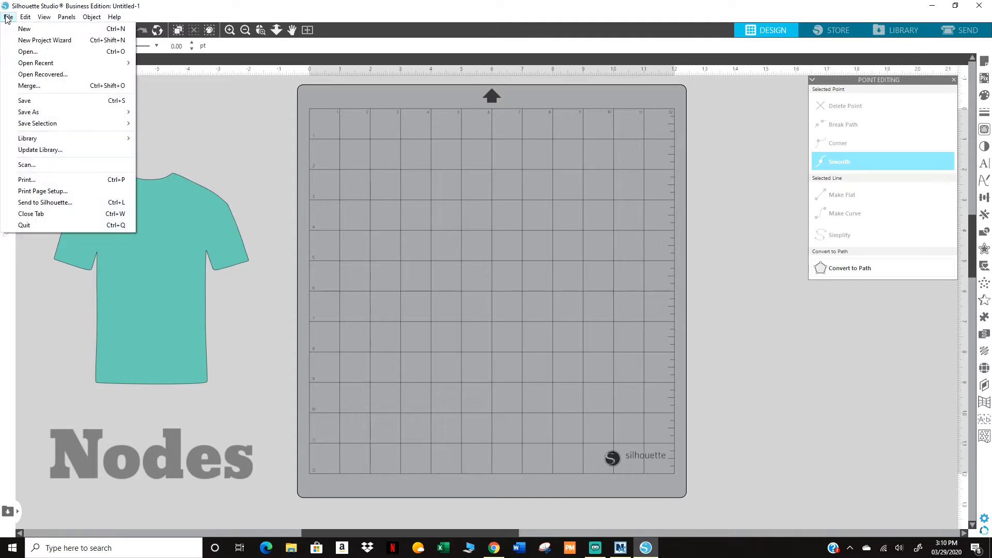
pyautogui.click(33, 87)
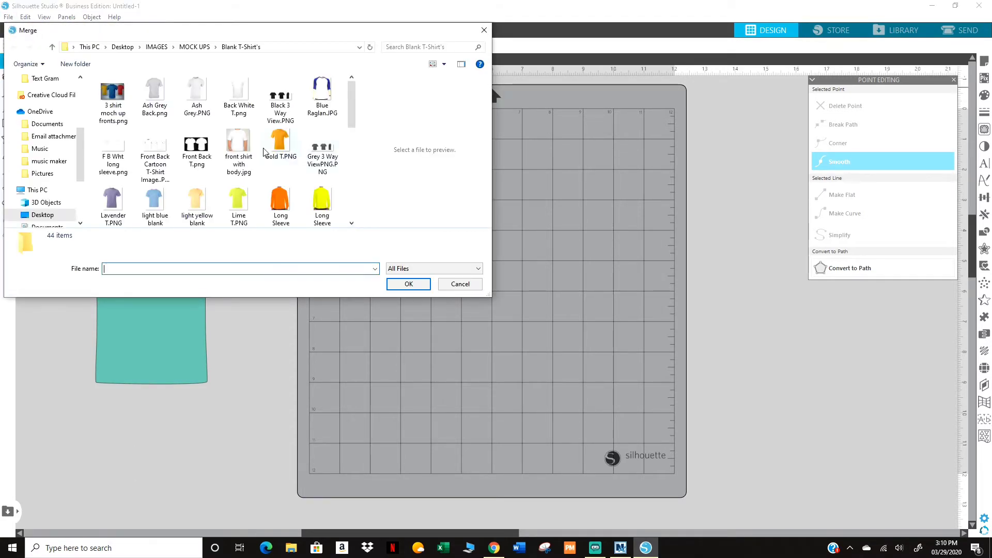
pyautogui.scroll(-3, 210, 196)
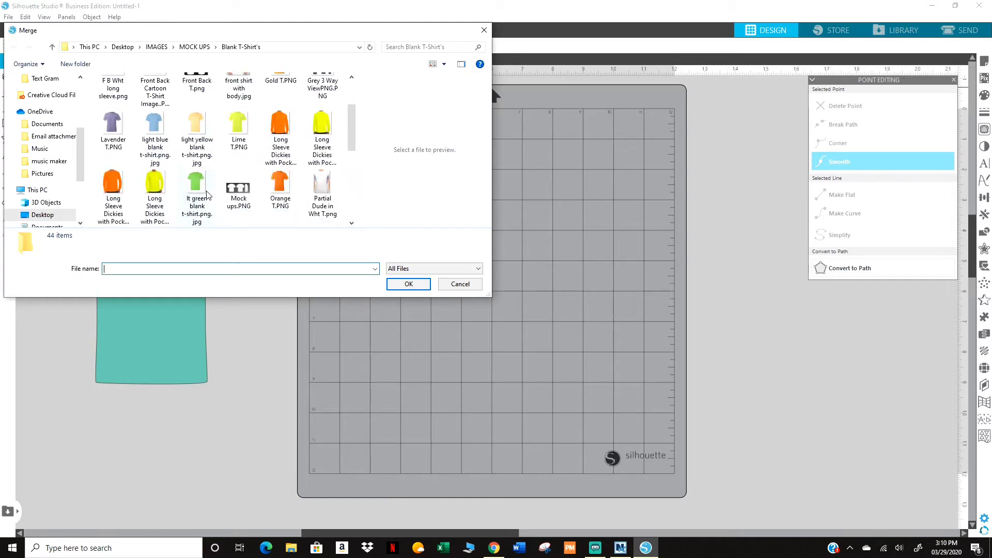
pyautogui.scroll(3, 207, 191)
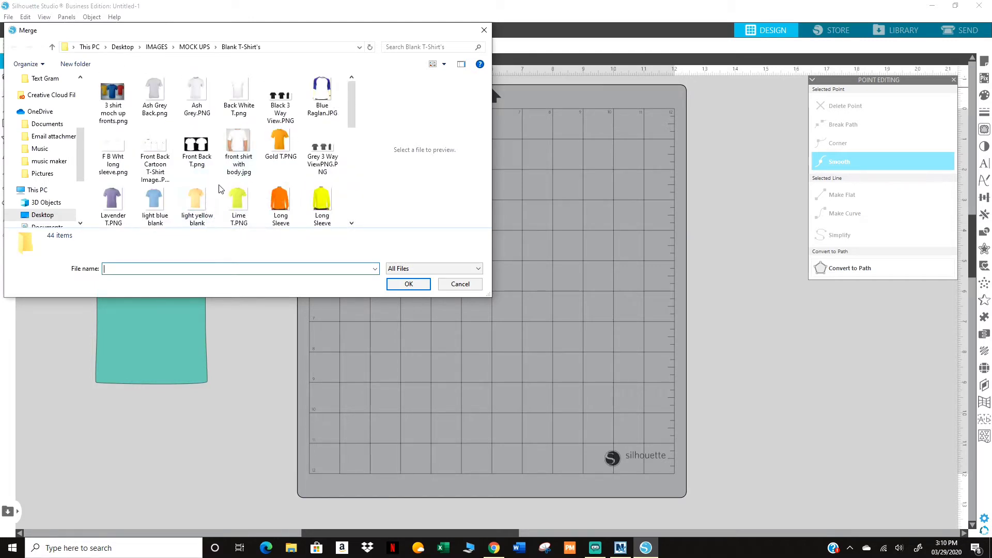
pyautogui.scroll(-1, 221, 189)
pyautogui.doubleClick(159, 181)
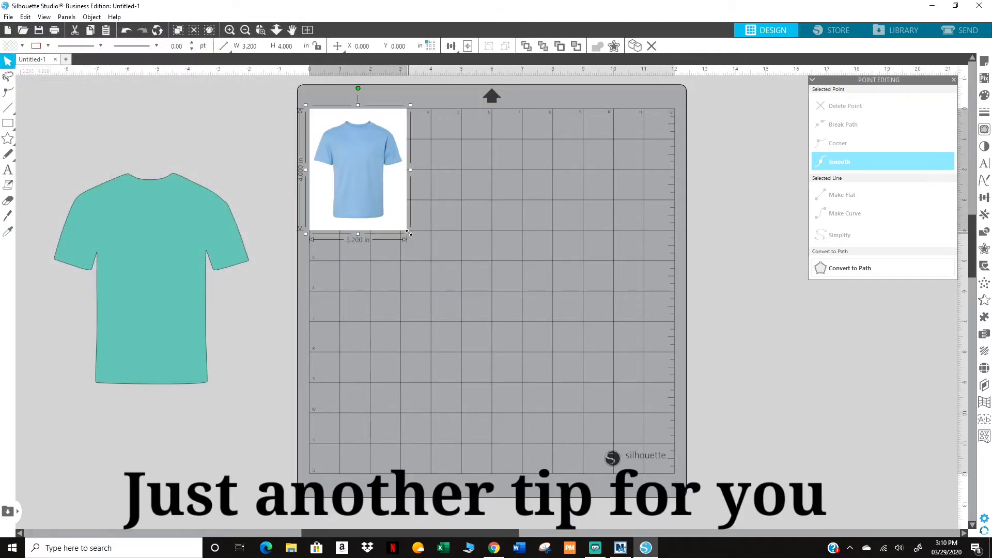
pyautogui.moveTo(409, 232); pyautogui.dragTo(470, 307)
pyautogui.moveTo(429, 276); pyautogui.dragTo(490, 340)
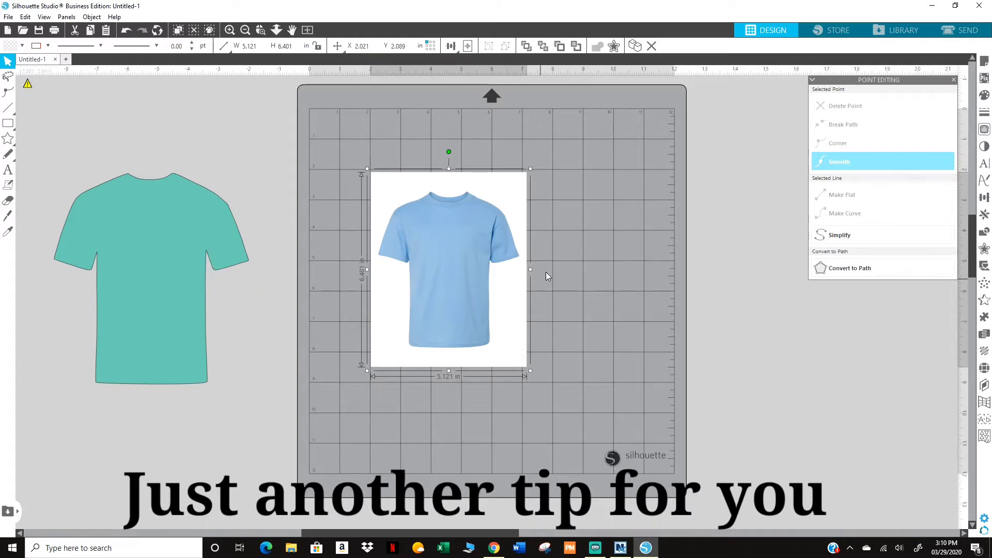
# - Trace the t-shirt image using a trace area about 6.05 in wide drawn around the whole picture
pyautogui.click(986, 131)
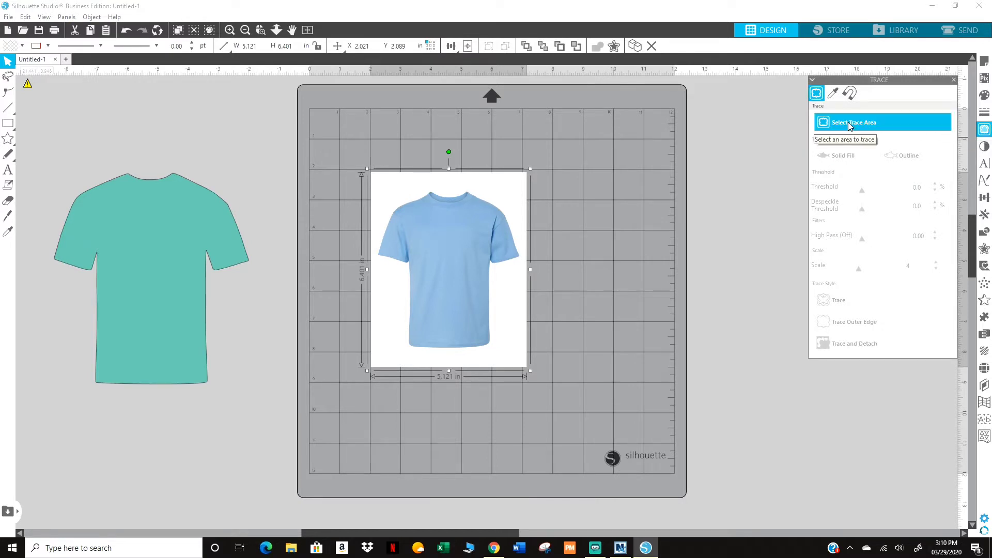
pyautogui.click(986, 131)
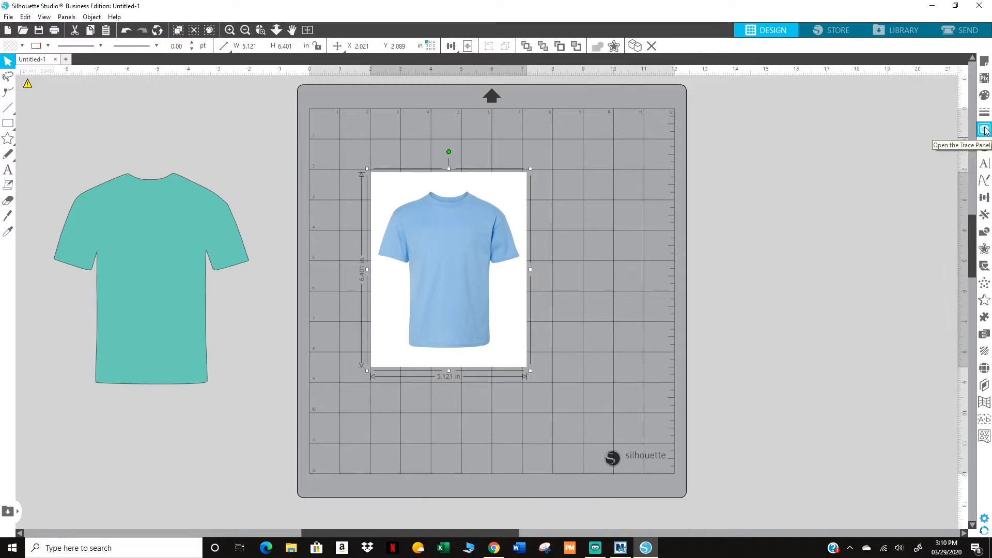
pyautogui.click(986, 130)
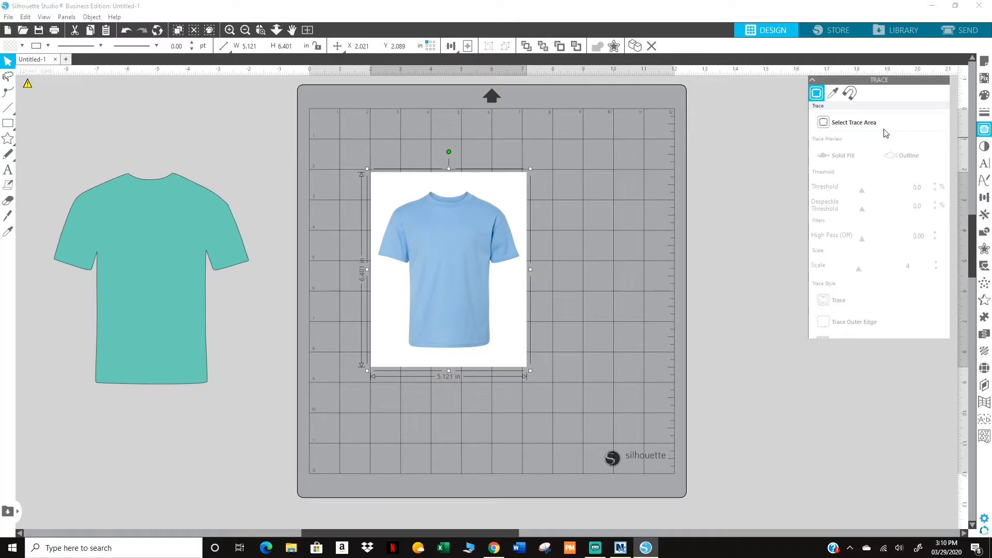
pyautogui.click(846, 126)
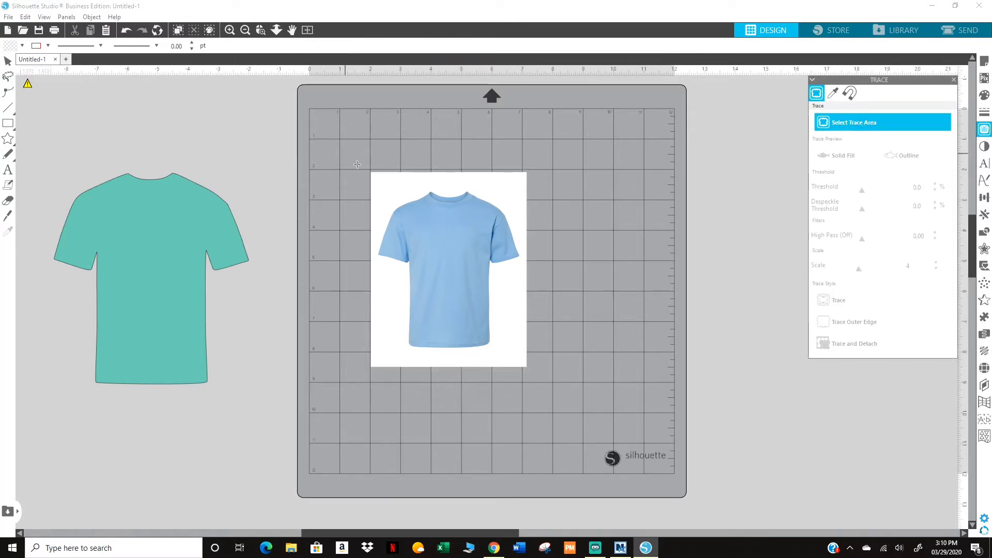
pyautogui.moveTo(352, 158); pyautogui.dragTo(537, 378)
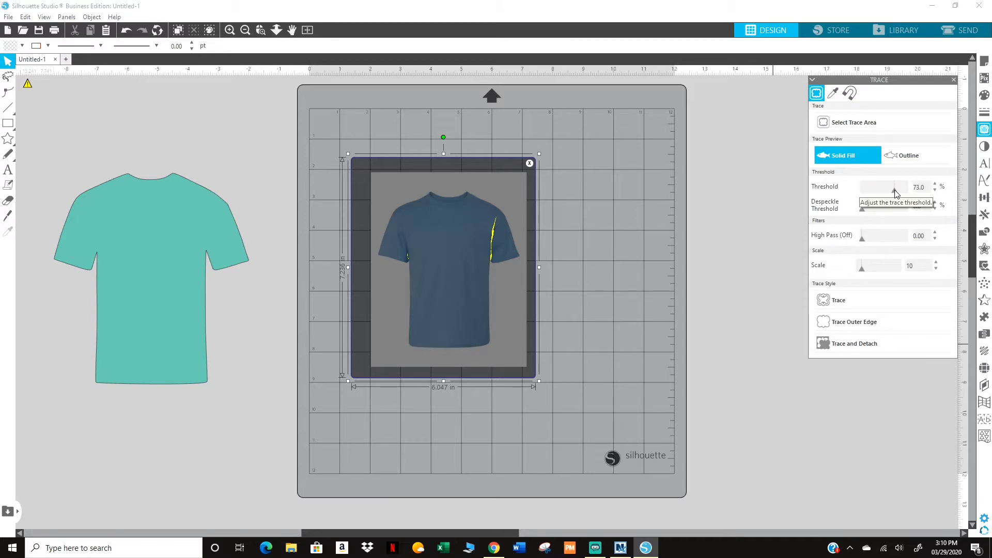
pyautogui.click(833, 300)
# - Delete the source t-shirt image and enlarge the traced shirt outline to about 6.8 in wide
pyautogui.click(514, 308)
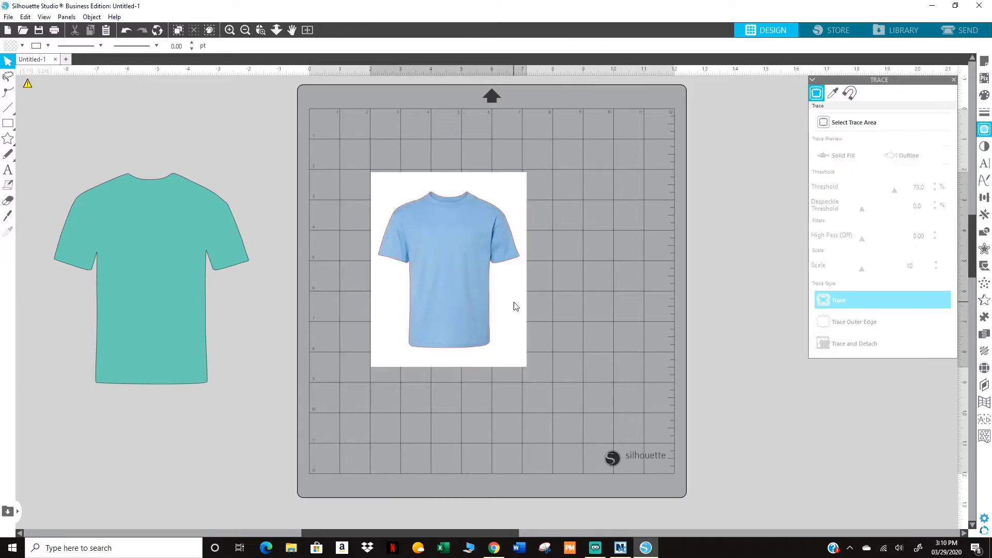
pyautogui.press('Delete')
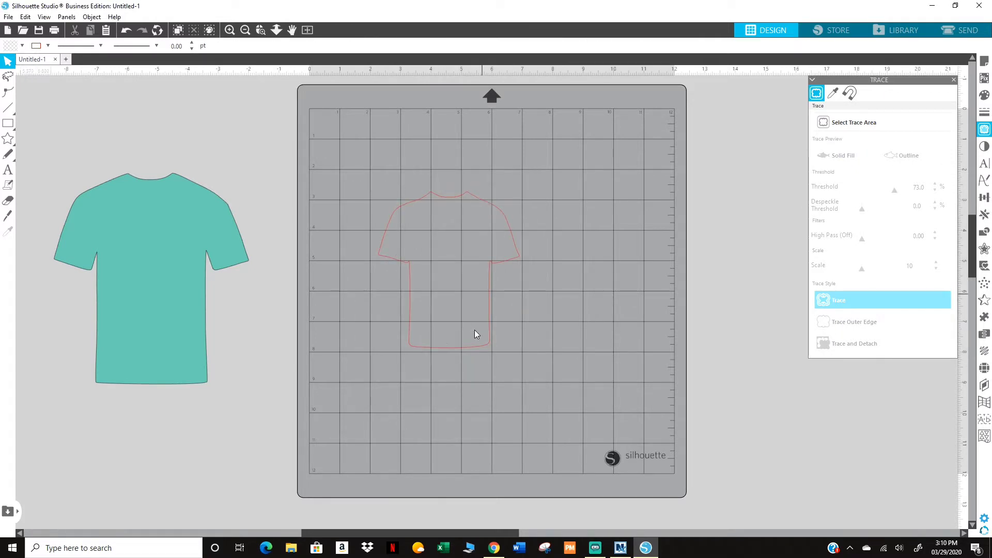
pyautogui.click(474, 354)
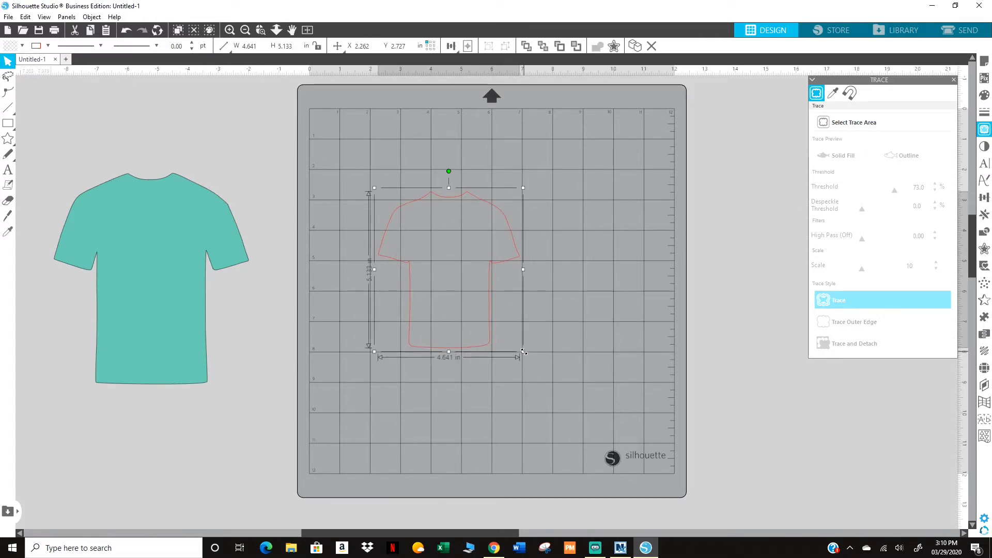
pyautogui.moveTo(524, 352); pyautogui.dragTo(589, 424)
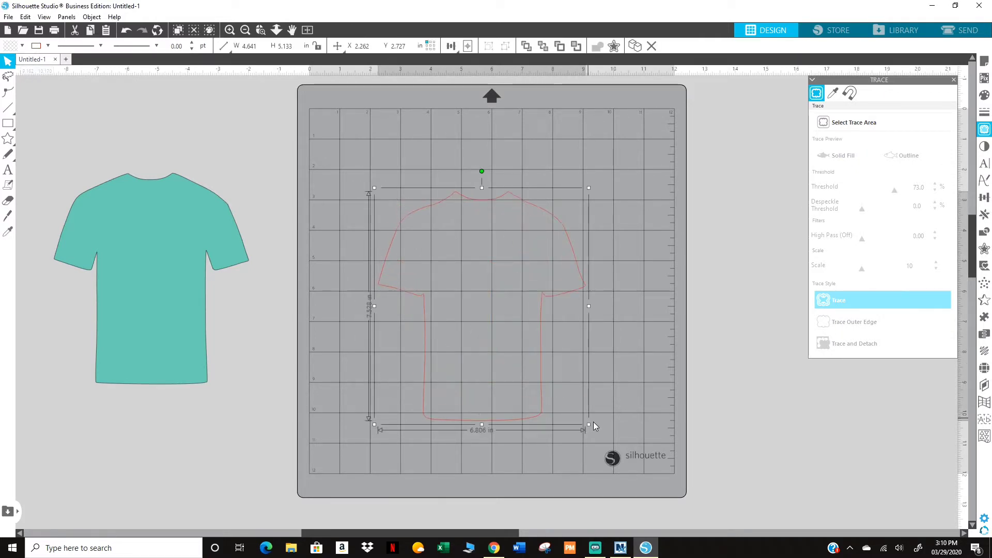
# - Reshape both underarms of the shirt outline by moving their corner points upward and deleting extra points below the first one
pyautogui.doubleClick(423, 299)
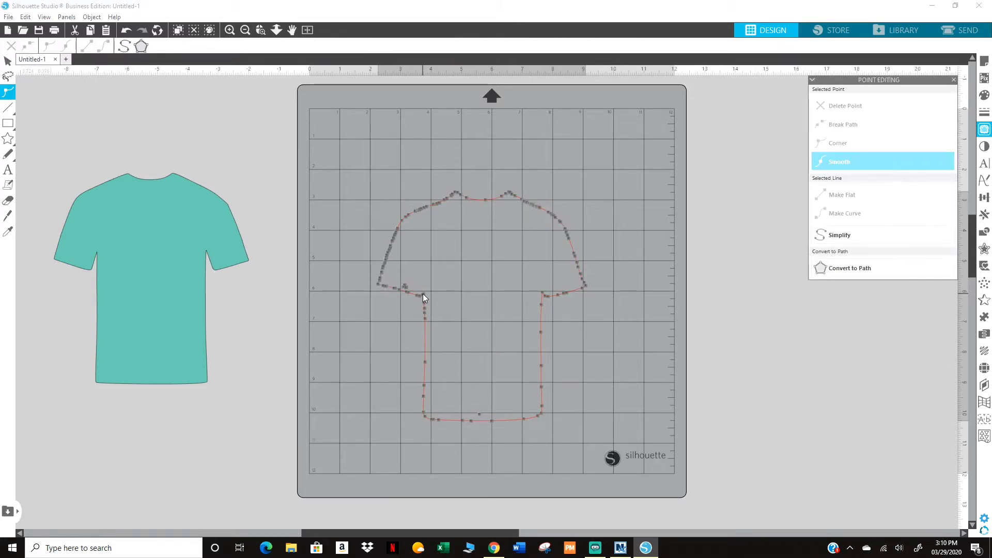
pyautogui.moveTo(423, 293); pyautogui.dragTo(428, 277)
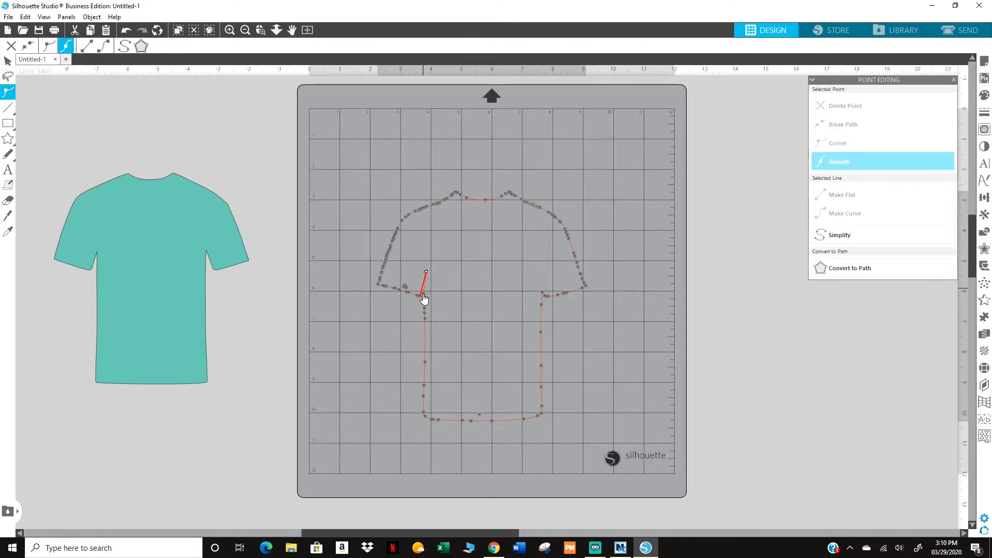
pyautogui.click(424, 295)
pyautogui.press('Delete')
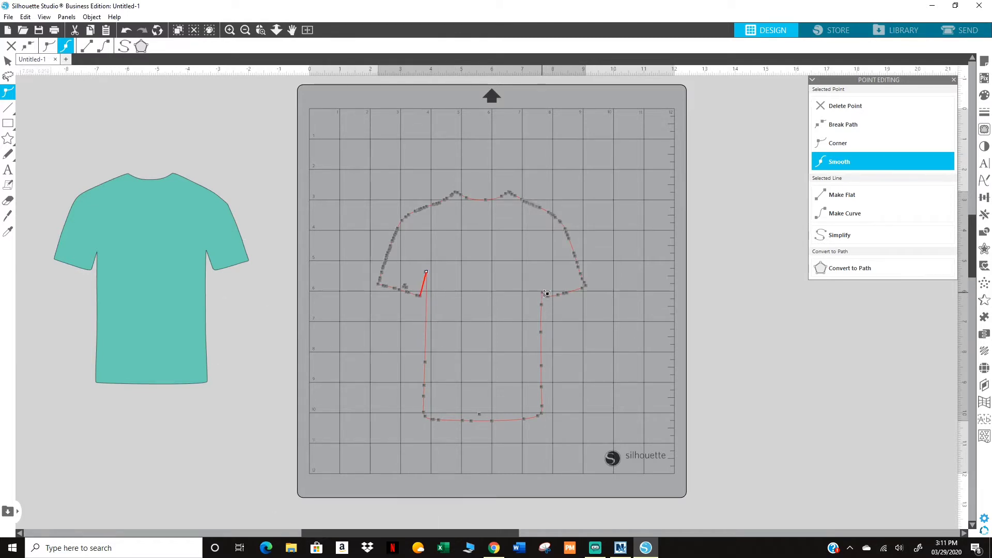
pyautogui.moveTo(547, 295); pyautogui.dragTo(543, 277)
pyautogui.click(746, 316)
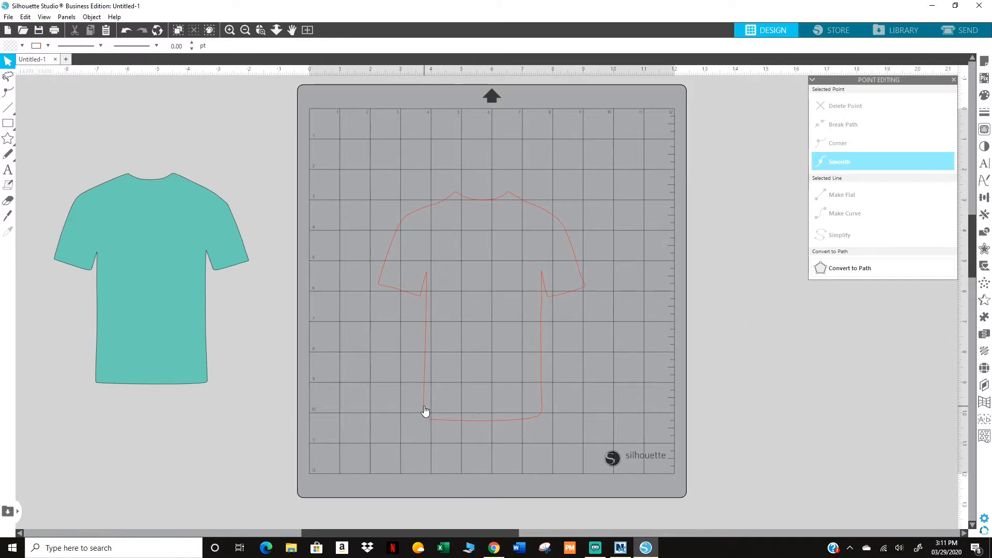
# - Square off the shirt outline's bottom hem by deleting the surplus points along it and at its rounded corners
pyautogui.doubleClick(458, 423)
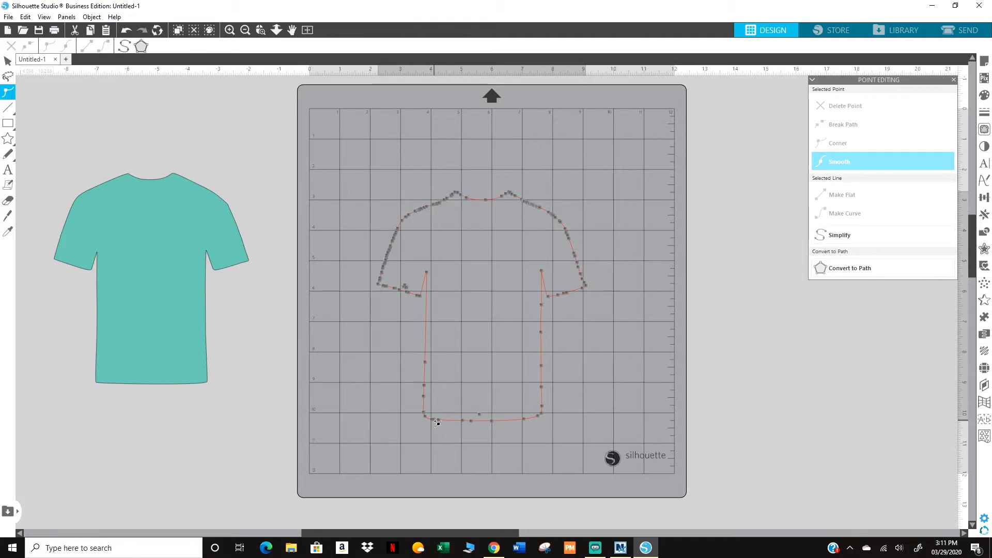
pyautogui.click(438, 422)
pyautogui.click(439, 420)
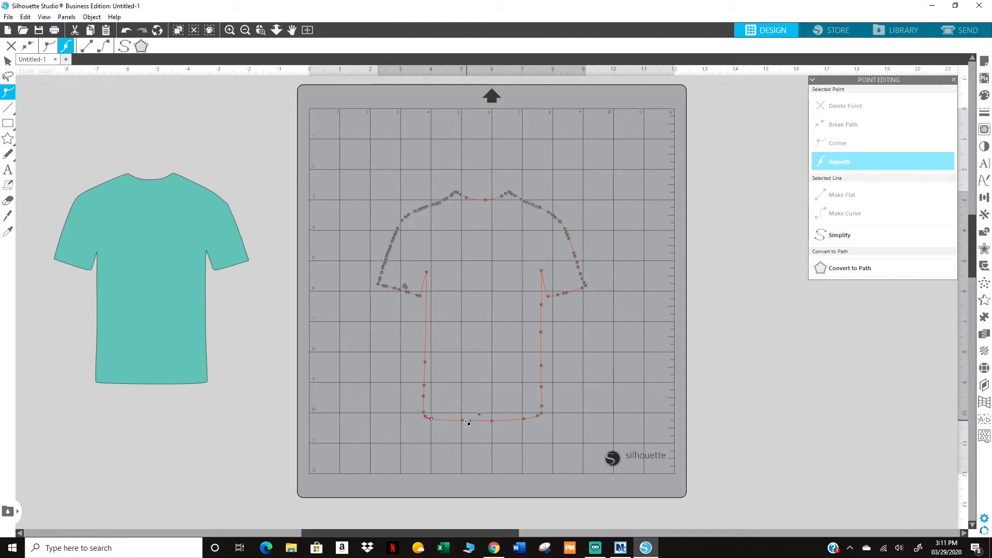
pyautogui.click(468, 423)
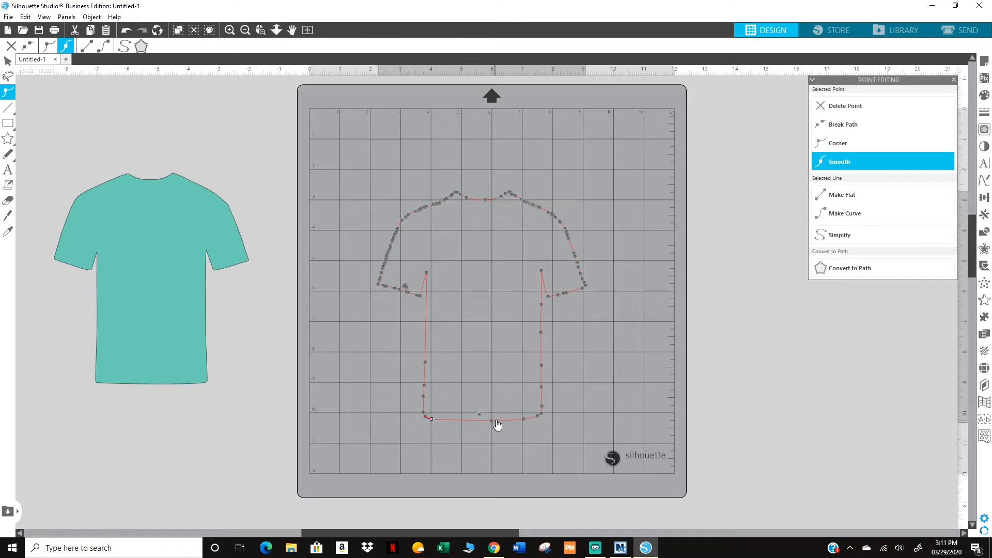
pyautogui.moveTo(496, 423); pyautogui.dragTo(540, 419)
pyautogui.click(538, 416)
pyautogui.press('Delete')
pyautogui.click(541, 436)
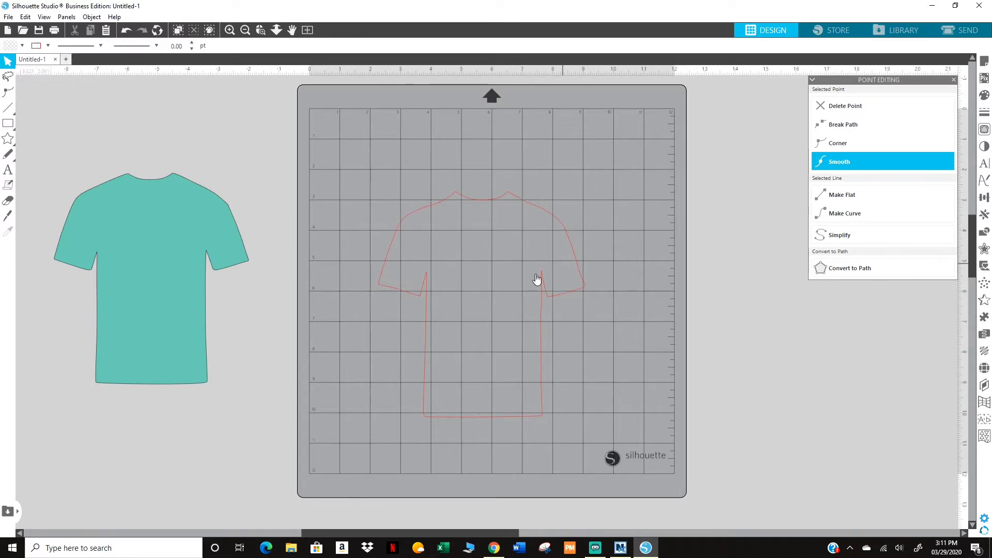
# - Fill the edited shirt outline with bright blue and delete that shirt from the mat
pyautogui.click(425, 288)
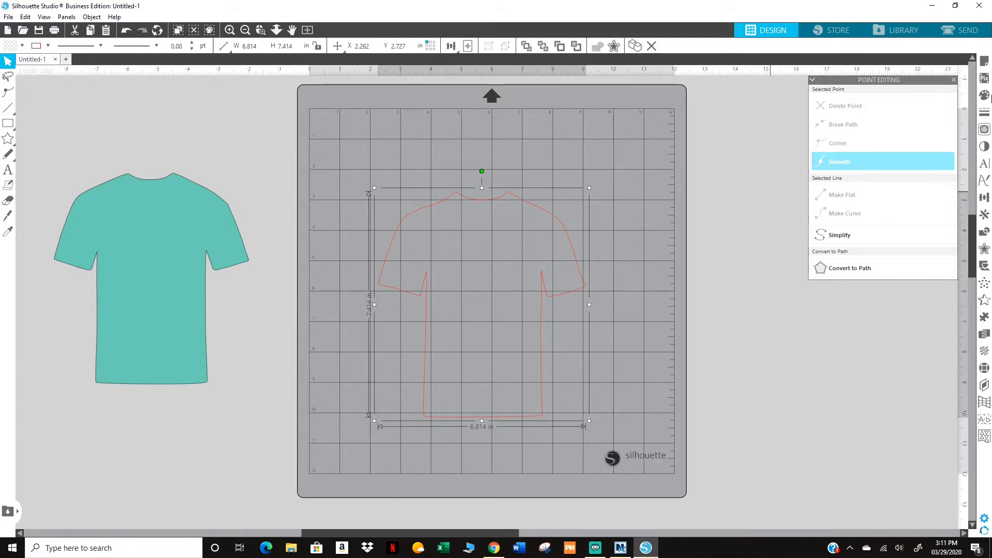
pyautogui.click(985, 95)
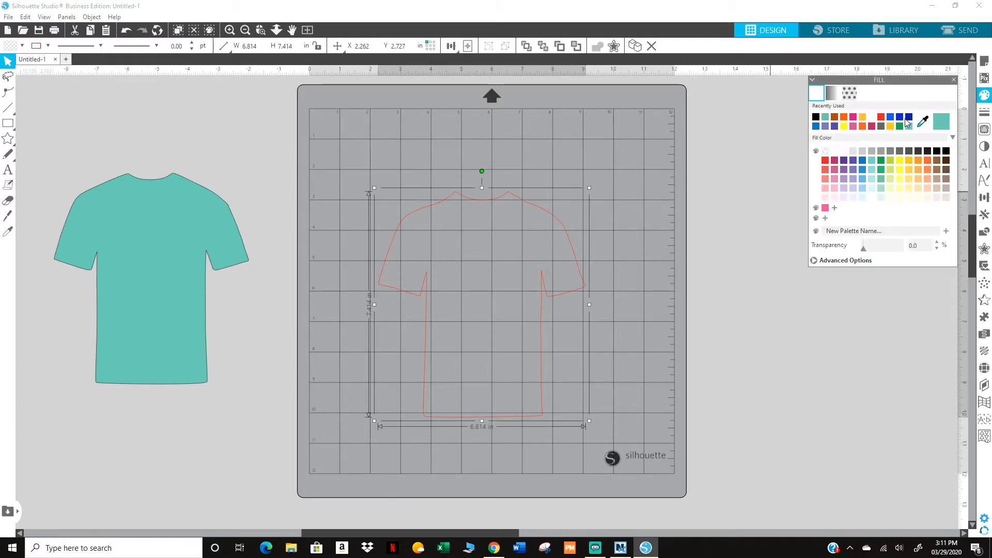
pyautogui.click(891, 119)
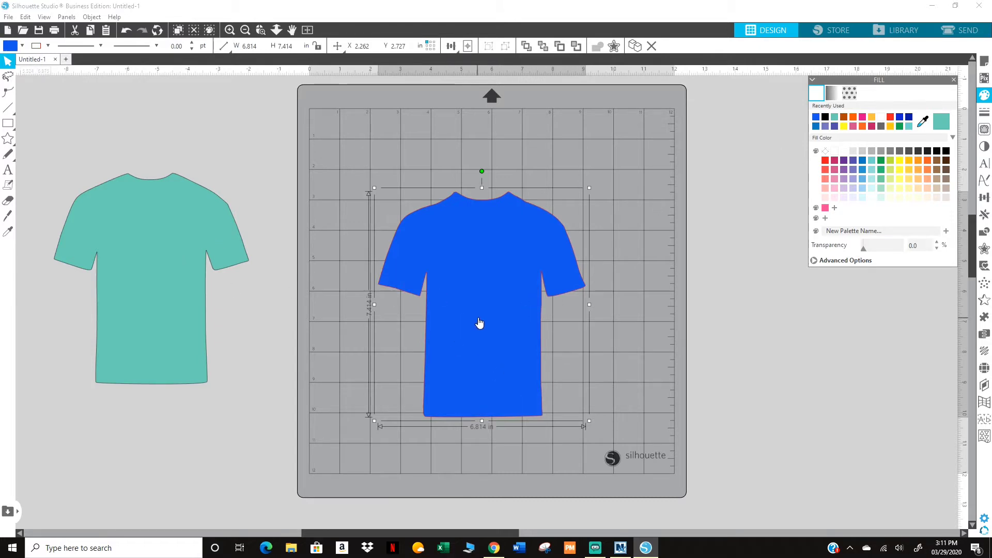
pyautogui.click(458, 307)
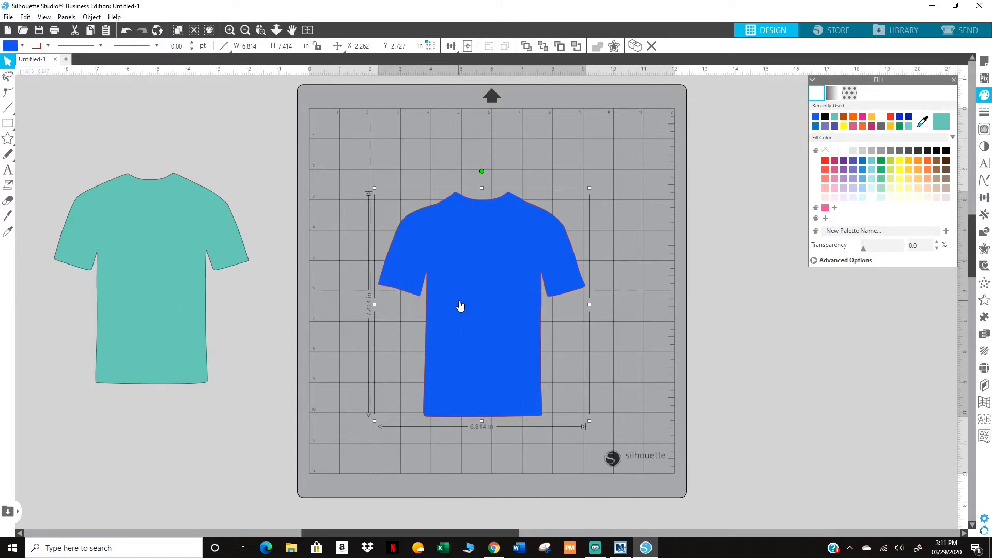
pyautogui.press('Delete')
# - Shrink the teal shirt to about 2.82 by 3.05 in and place it in the empty area left of the mat
pyautogui.moveTo(171, 295); pyautogui.dragTo(416, 222)
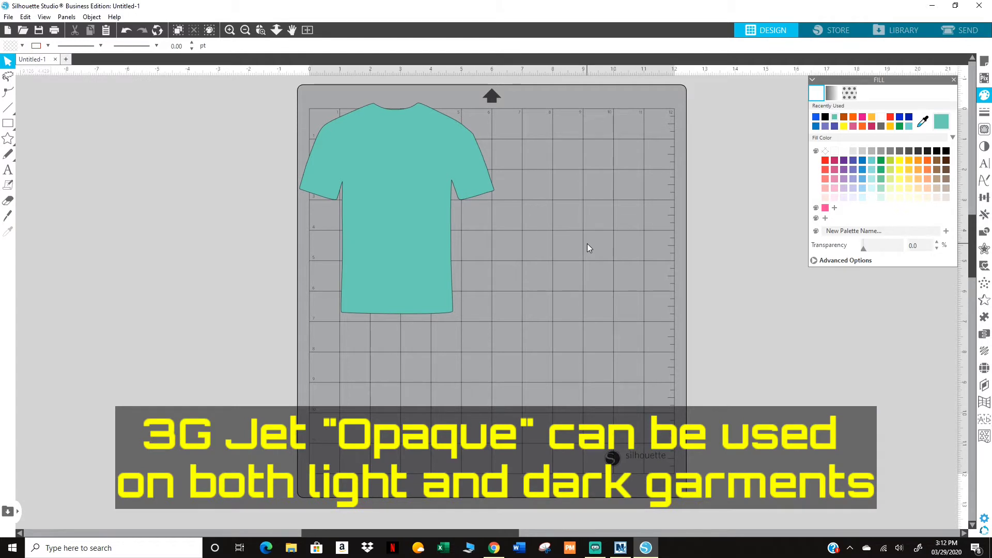
pyautogui.click(398, 283)
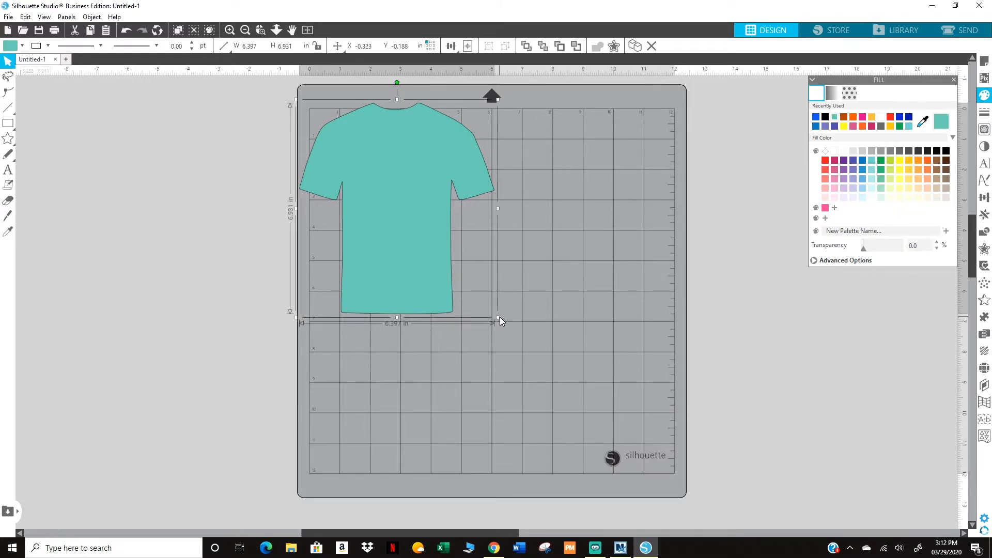
pyautogui.click(484, 310)
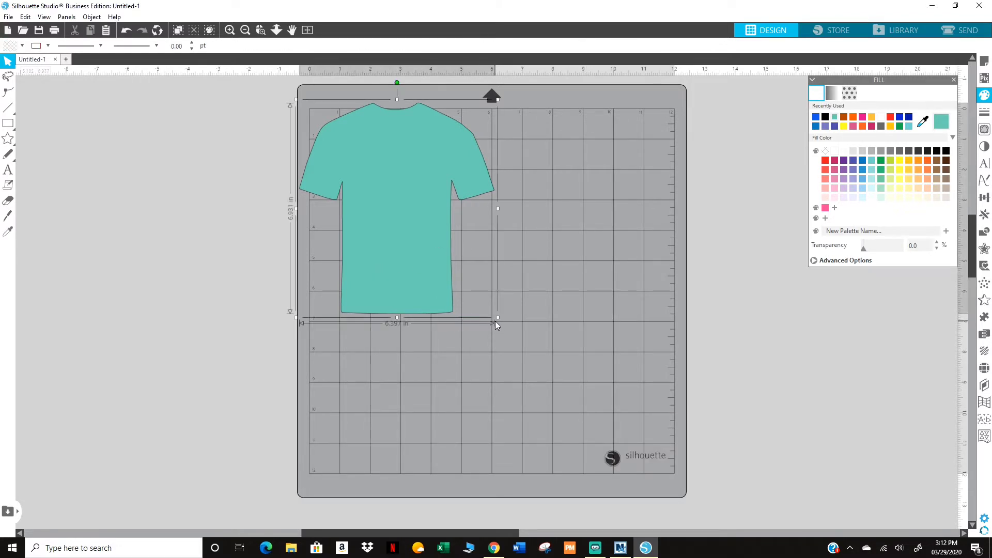
pyautogui.moveTo(497, 317); pyautogui.dragTo(351, 188)
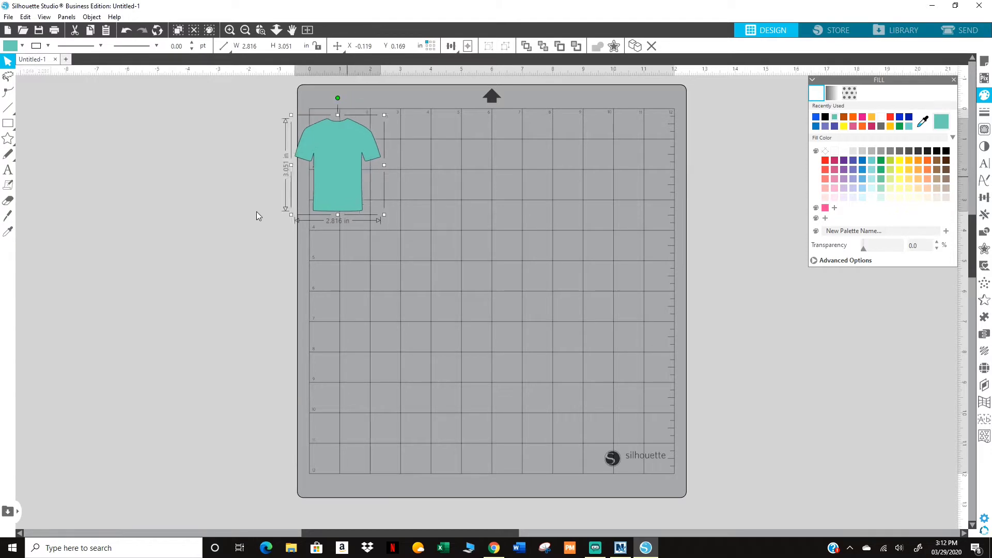
pyautogui.moveTo(257, 212); pyautogui.dragTo(217, 238)
# - Draw a square about 1.86 by 1.86 in at the upper-left corner of the mat
pyautogui.click(4, 125)
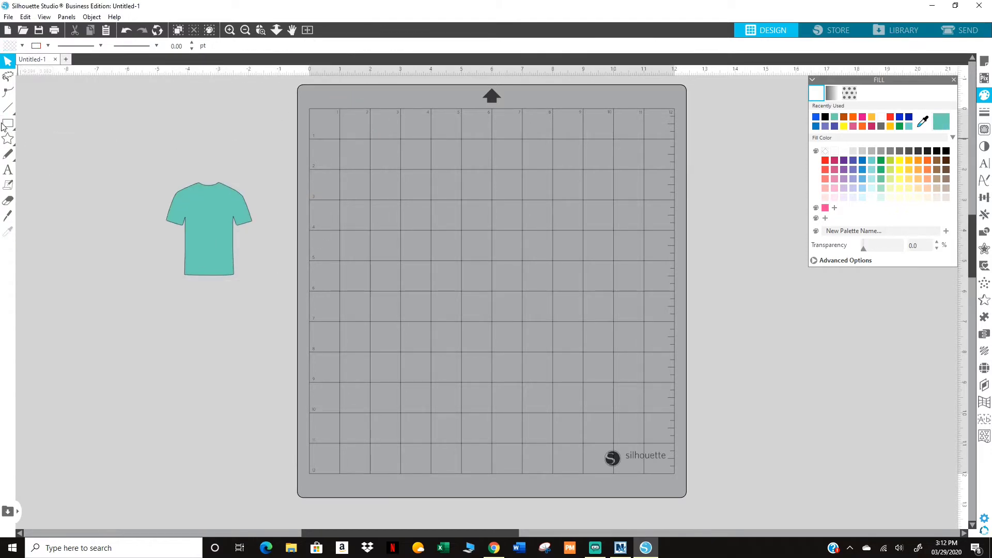
pyautogui.click(23, 124)
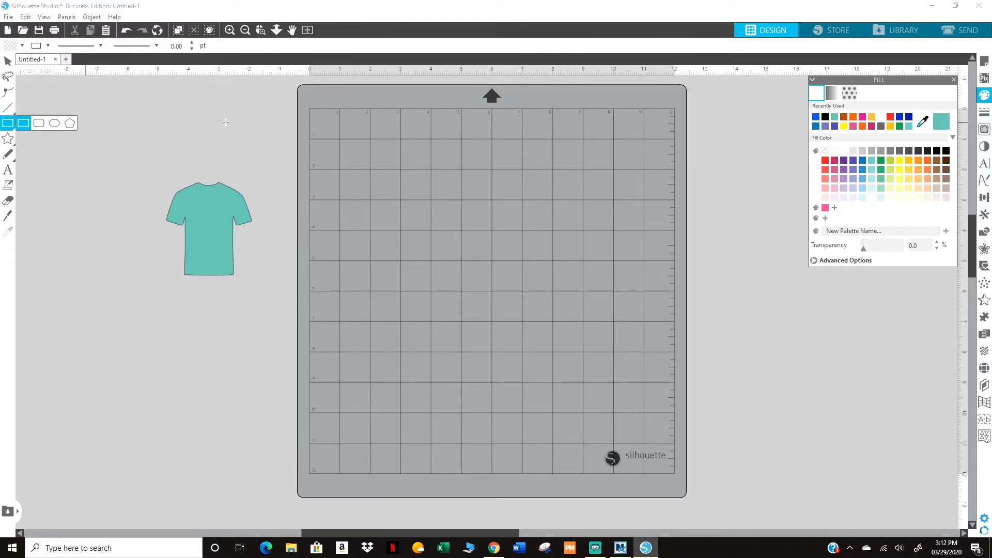
pyautogui.moveTo(316, 115); pyautogui.dragTo(373, 171)
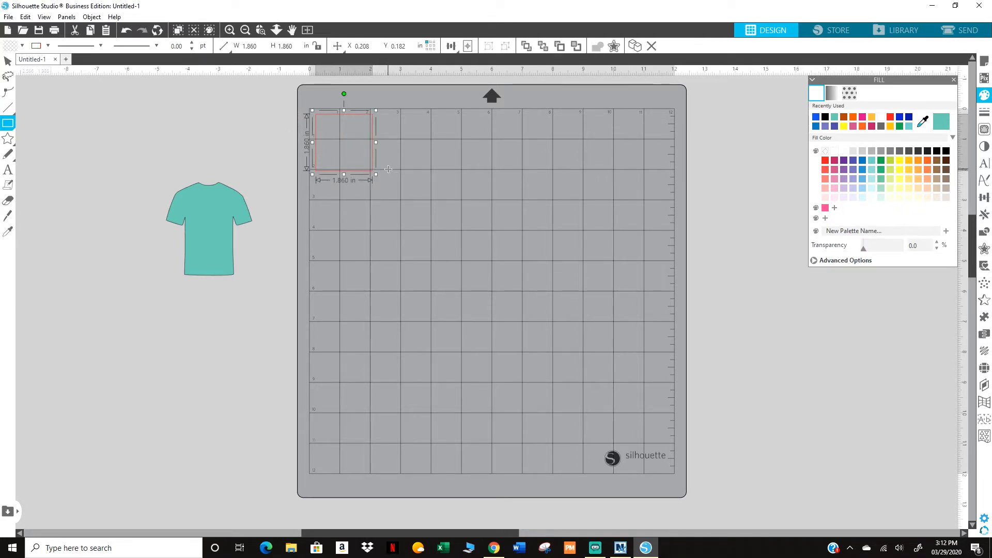
pyautogui.press('v')
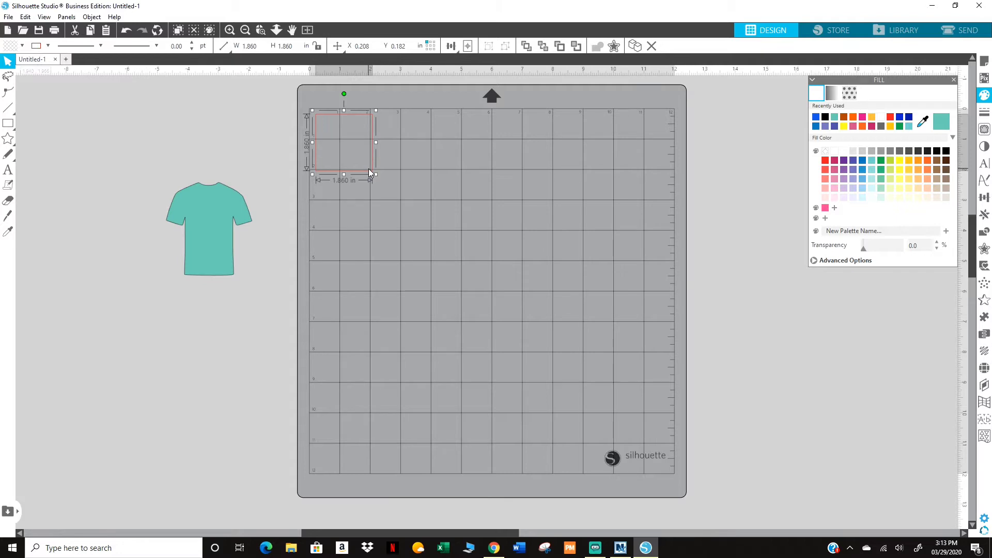
# - Duplicate the square five times side by side to make a row of six across the mat's upper edge
pyautogui.hotkey('ctrl', 'd')
pyautogui.hotkey('ctrl', 'd')
pyautogui.hotkey('ctrl', 'd')
pyautogui.hotkey('ctrl', 'd')
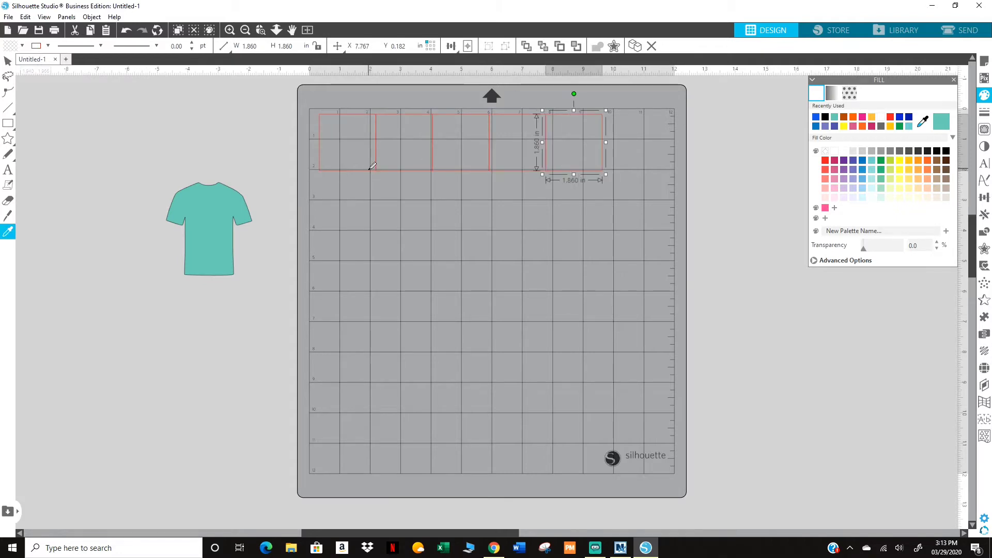
pyautogui.hotkey('ctrl', 'd')
pyautogui.press('v')
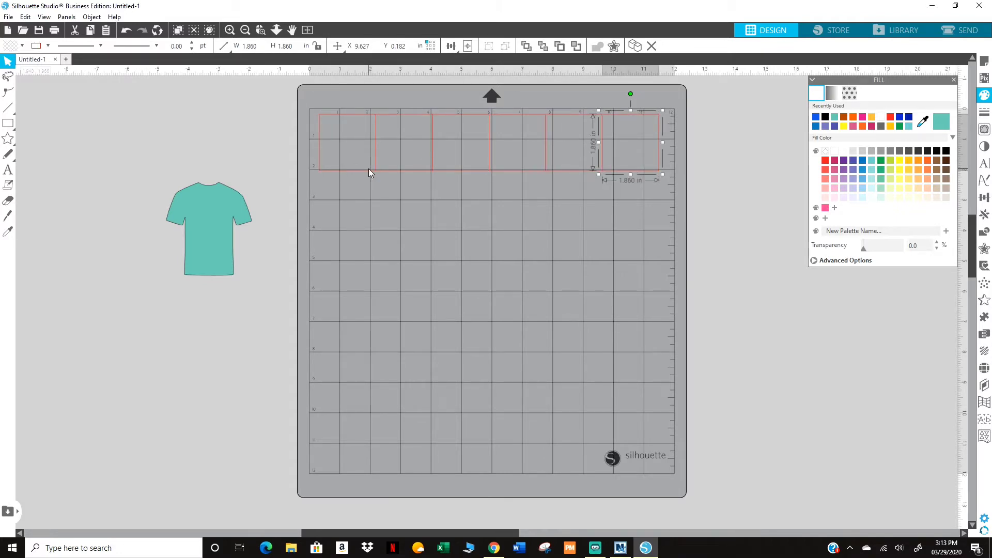
# - Nudge the last square of the row over to the right edge of the mat's grid
pyautogui.press('Right')
pyautogui.press('Right')
pyautogui.press('Right')
pyautogui.press('Right')
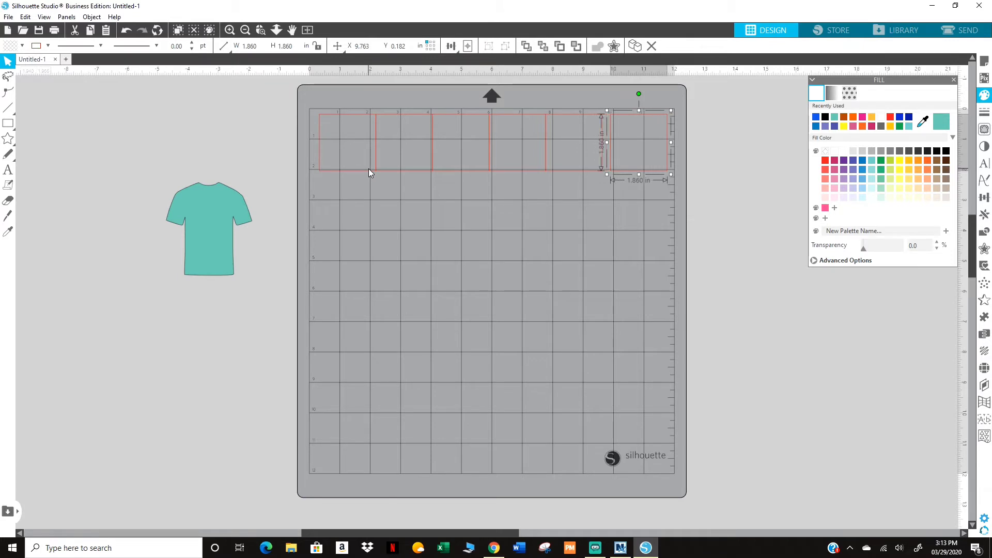
# - Select all six squares and space them evenly in the horizontal direction
pyautogui.click(572, 221)
pyautogui.moveTo(560, 166); pyautogui.dragTo(307, 108)
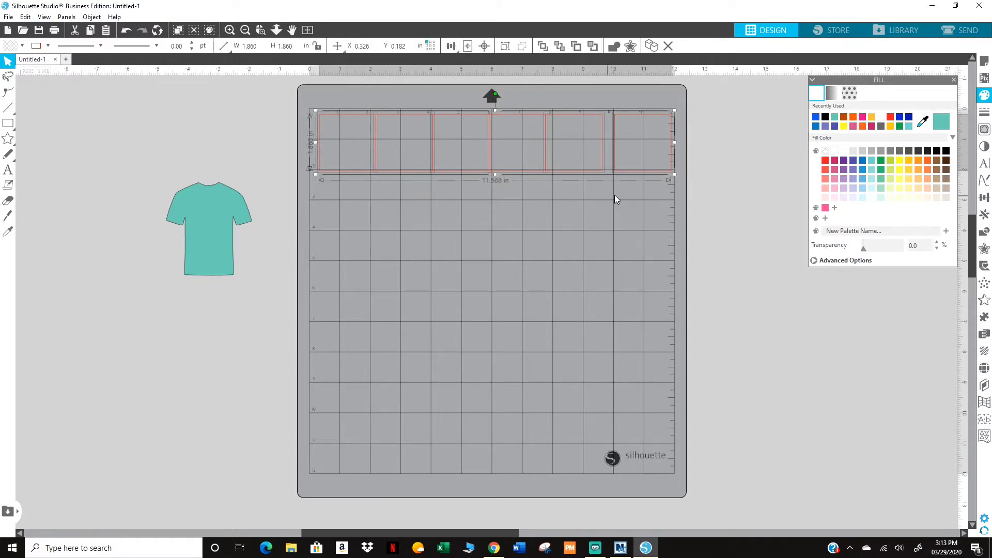
pyautogui.click(986, 198)
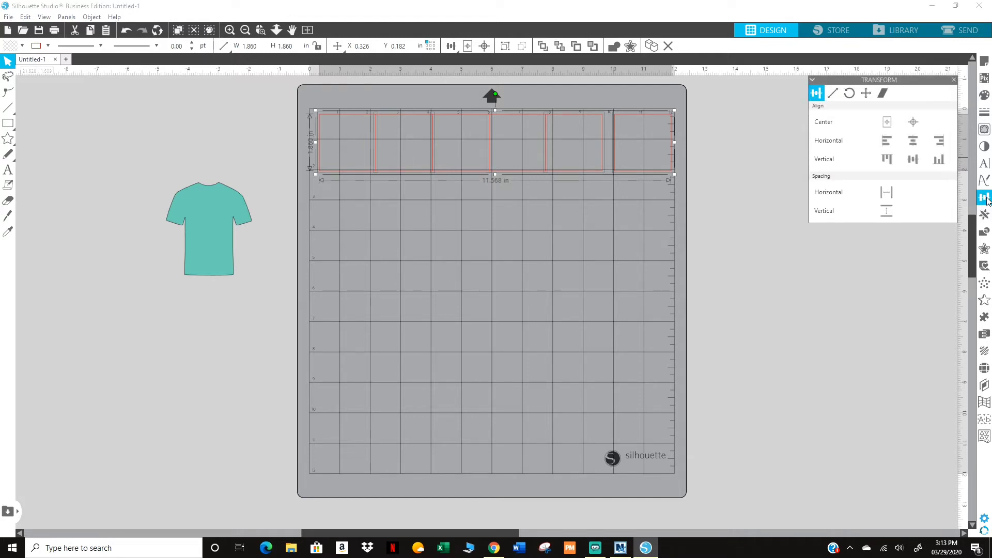
pyautogui.click(887, 193)
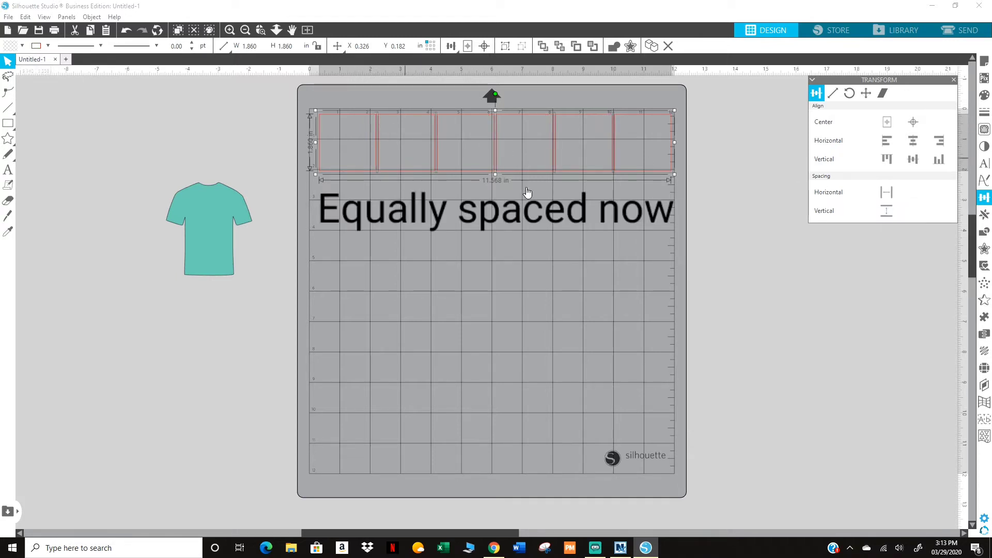
pyautogui.click(599, 200)
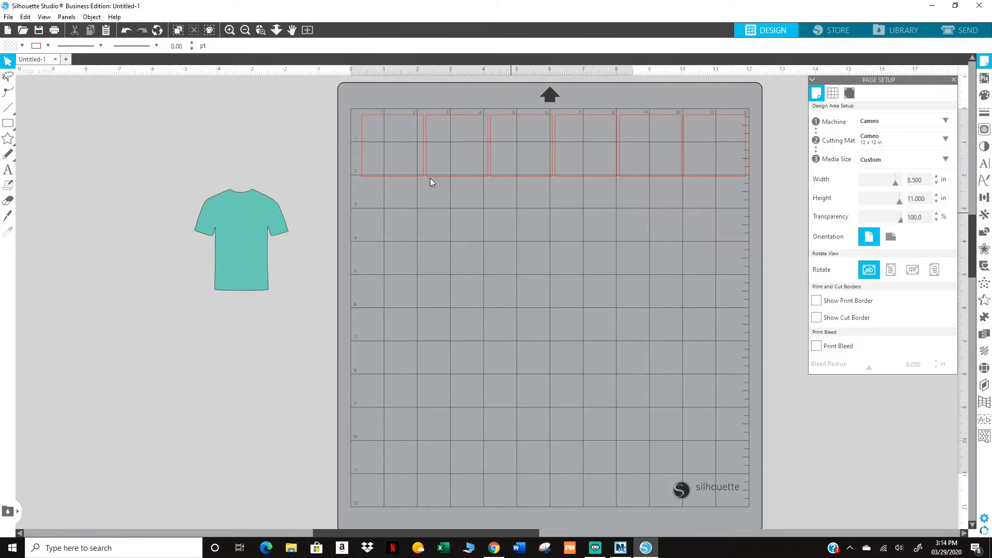
# - Scale the whole row of six squares down proportionally until each square is about 1.204 by 1.204 in
pyautogui.moveTo(350, 118); pyautogui.dragTo(646, 192)
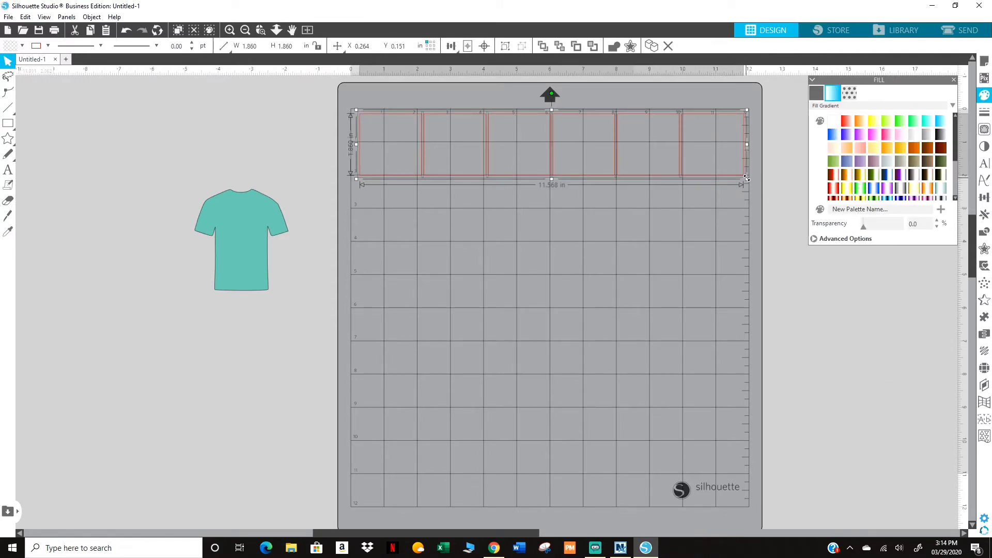
pyautogui.moveTo(749, 180); pyautogui.dragTo(619, 172)
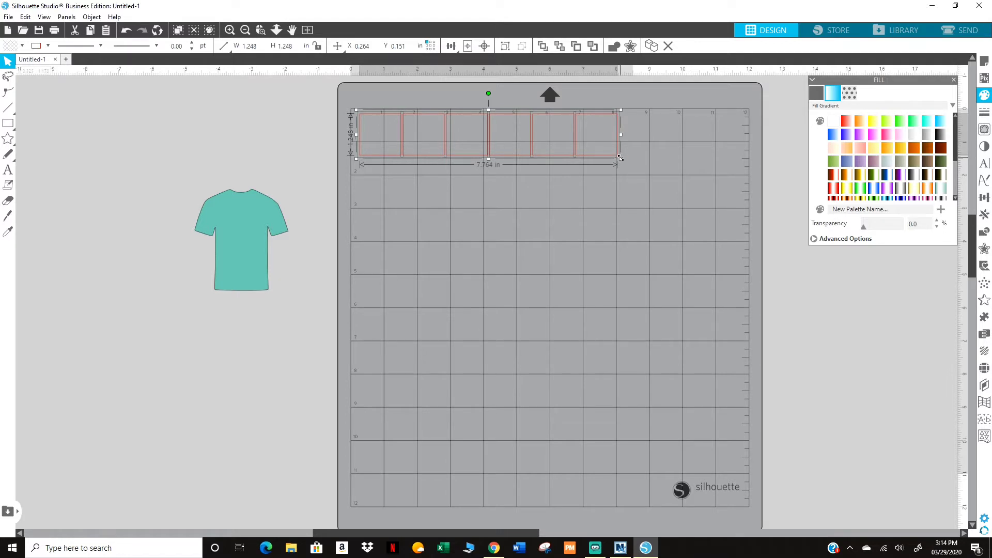
pyautogui.moveTo(621, 157); pyautogui.dragTo(612, 158)
# - Duplicate the last three squares alongside the row to extend it to nine squares
pyautogui.moveTo(482, 107); pyautogui.dragTo(616, 154)
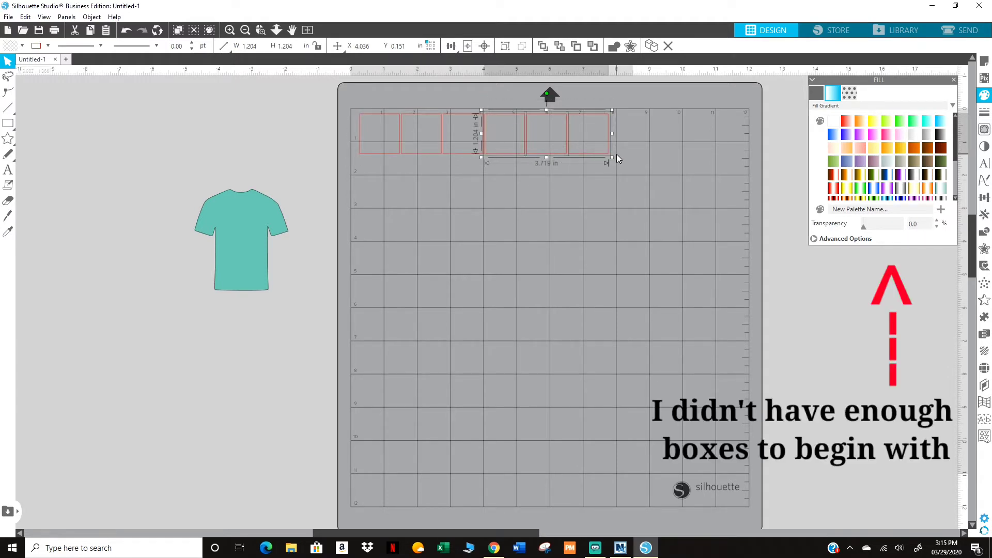
pyautogui.press('i')
pyautogui.hotkey('ctrl', 'd')
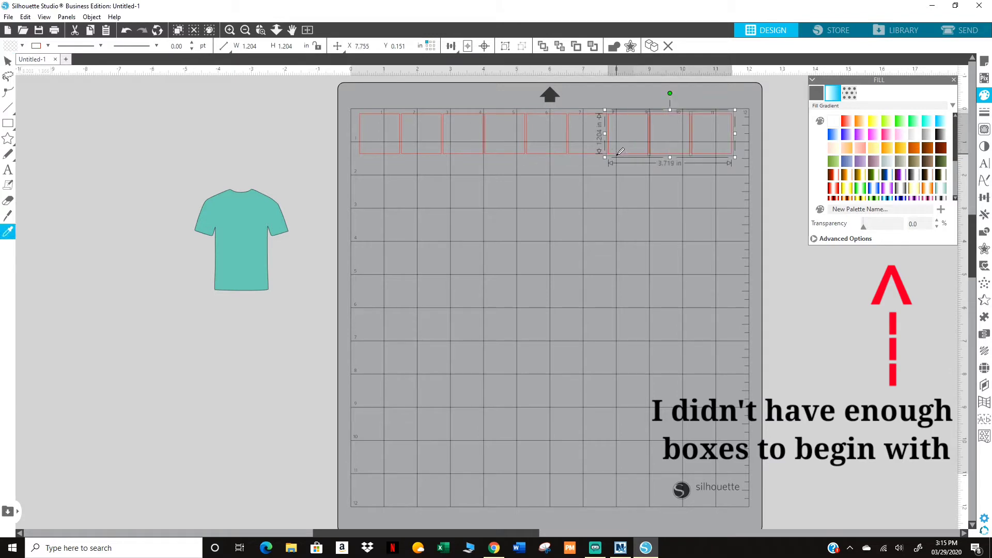
pyautogui.press('v')
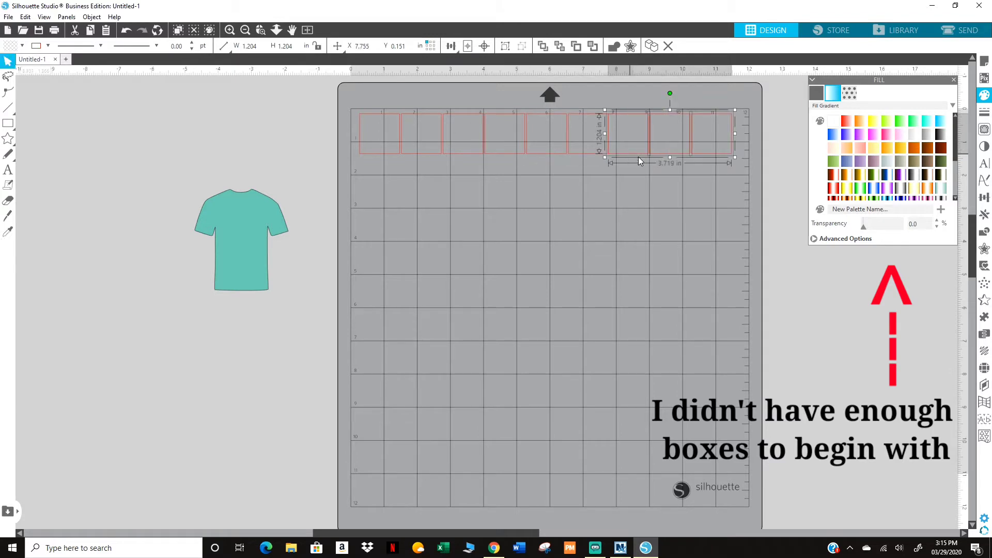
pyautogui.click(672, 177)
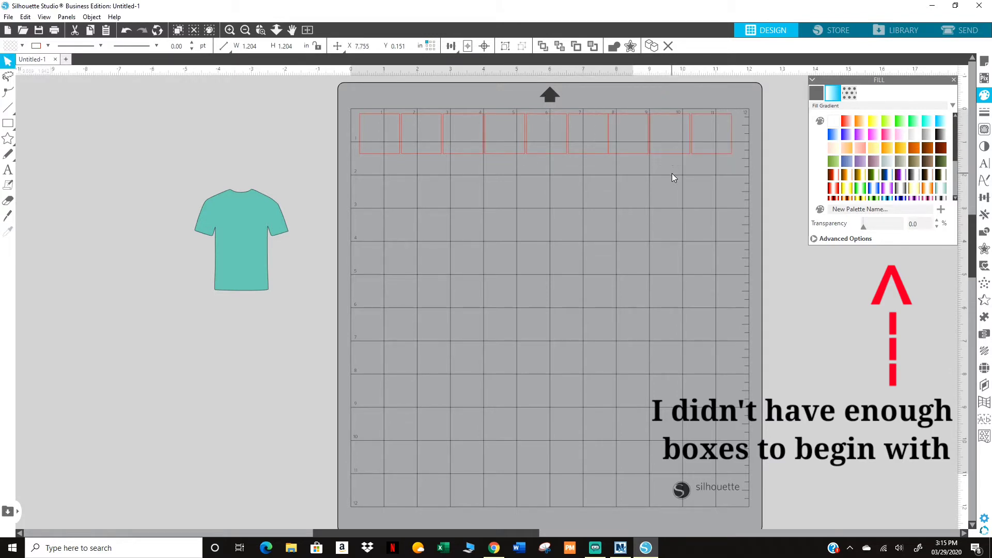
# - Nudge only the ninth square outward to about X 10.643 in, near the mat's right edge
pyautogui.click(720, 158)
pyautogui.press('Right')
pyautogui.press('Right')
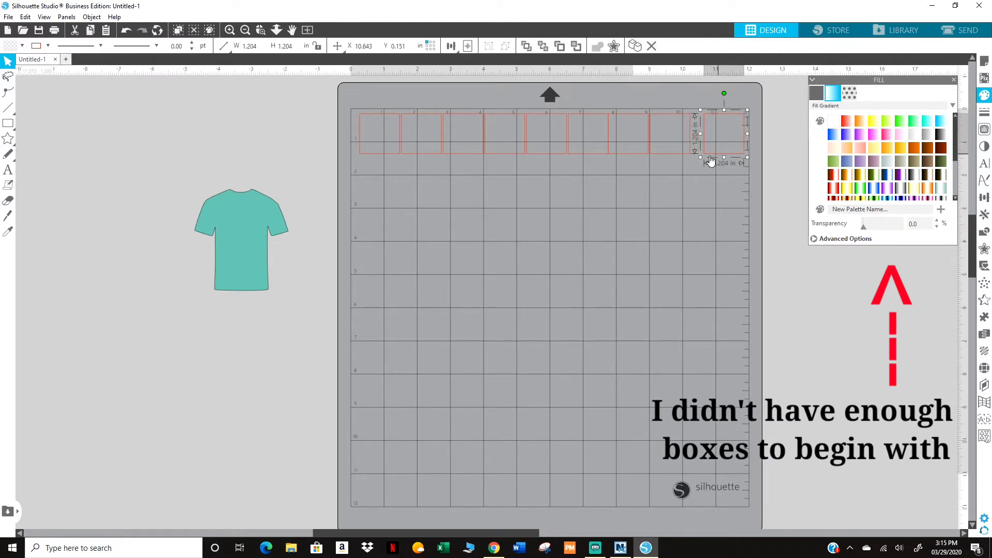
# - Select all nine squares and distribute them with equal horizontal spacing
pyautogui.click(666, 166)
pyautogui.moveTo(752, 163); pyautogui.dragTo(352, 117)
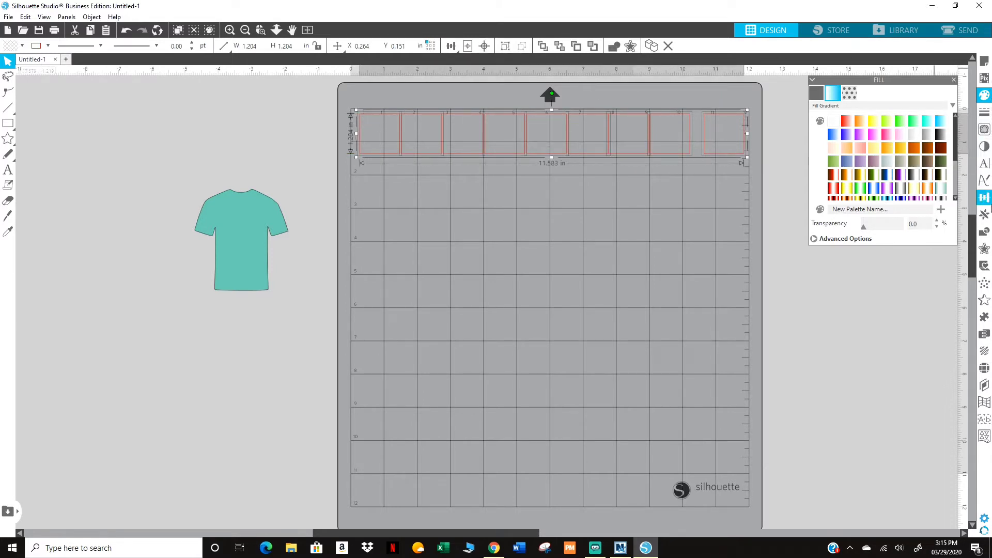
pyautogui.click(984, 199)
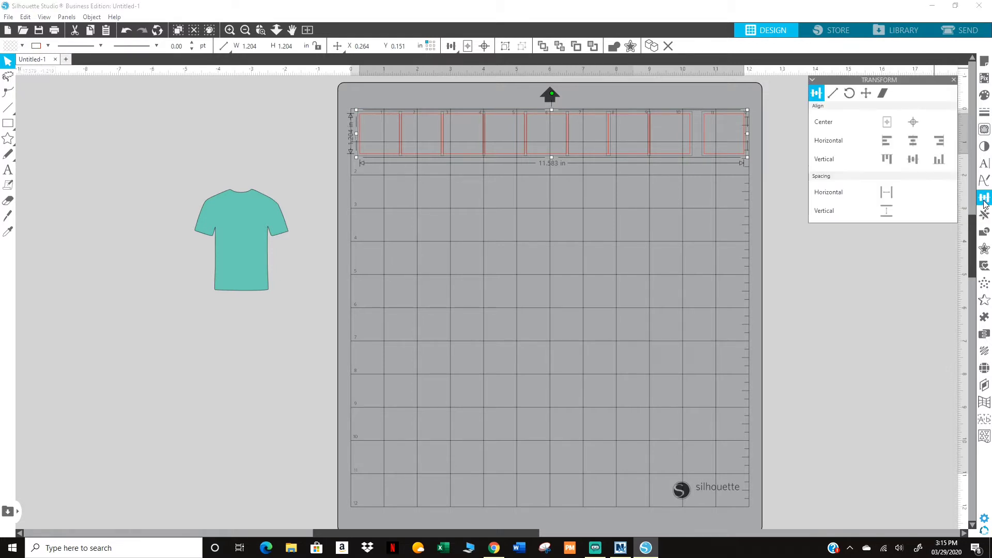
pyautogui.click(885, 192)
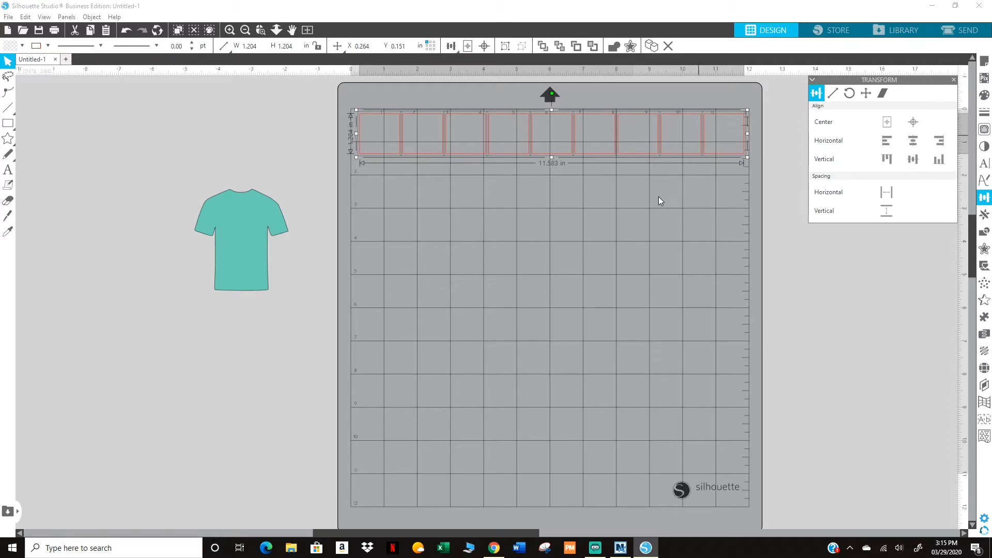
pyautogui.click(520, 197)
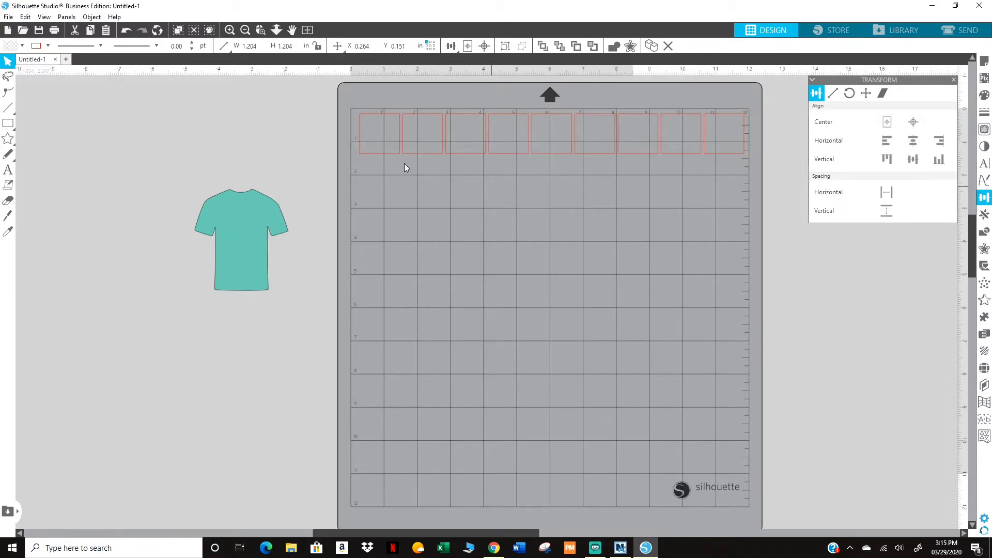
# - Fill all nine squares with solid white
pyautogui.click(985, 96)
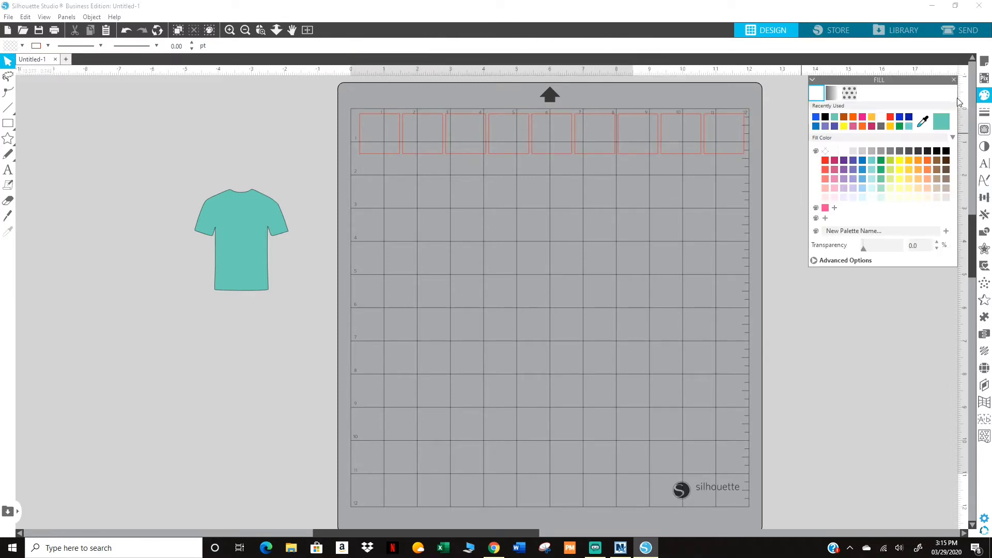
pyautogui.click(833, 92)
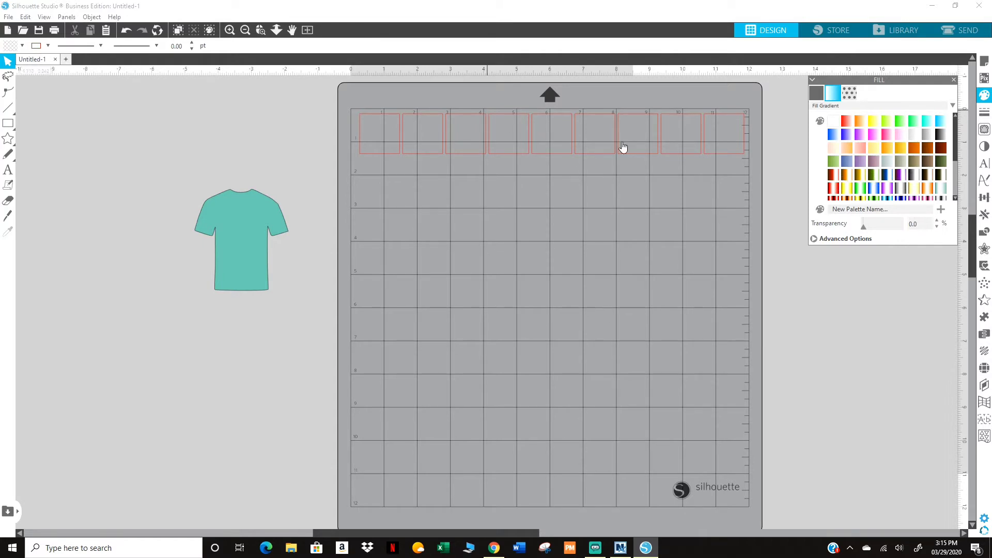
pyautogui.moveTo(335, 106); pyautogui.dragTo(763, 169)
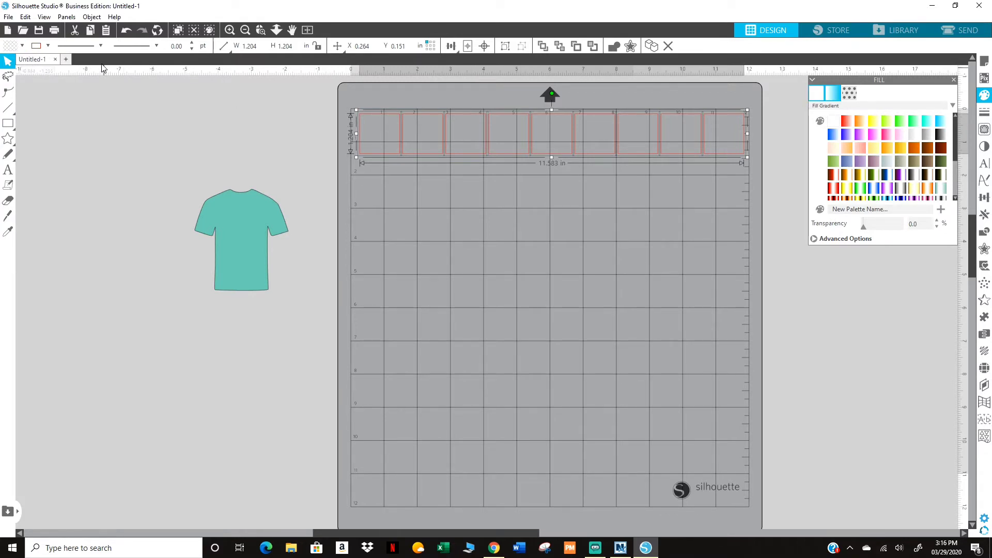
pyautogui.click(11, 47)
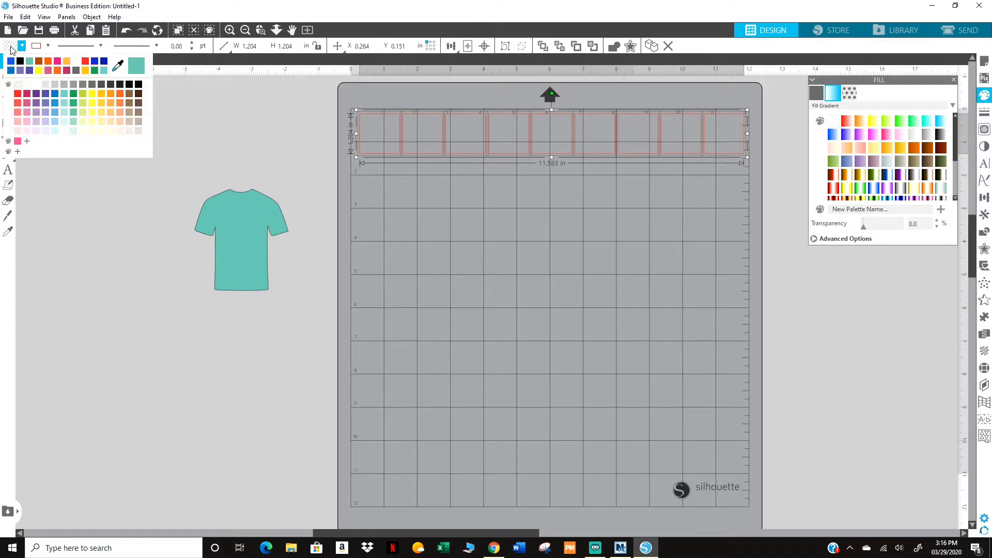
pyautogui.click(24, 85)
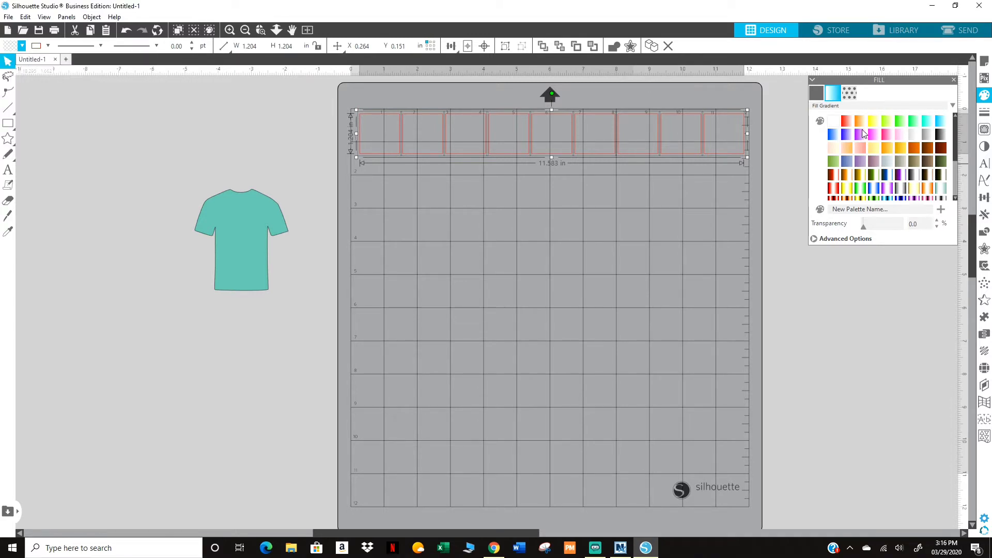
pyautogui.click(13, 48)
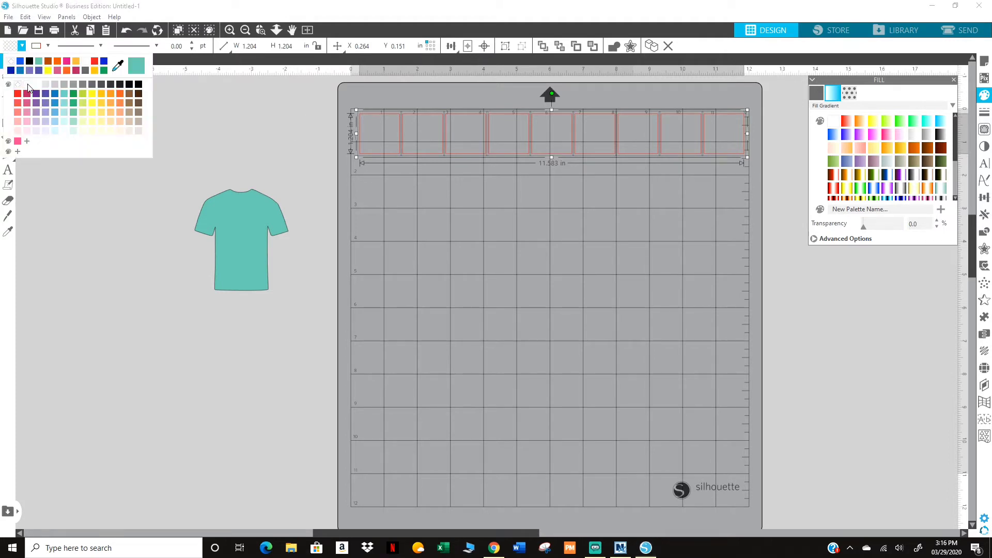
pyautogui.click(26, 84)
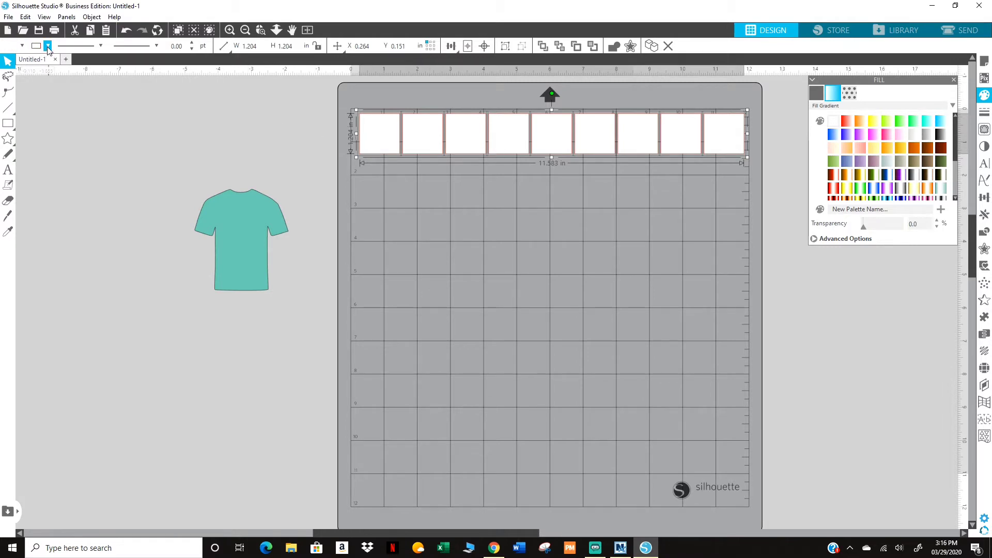
# - Set the line color of all nine squares to white and deselect them
pyautogui.click(47, 46)
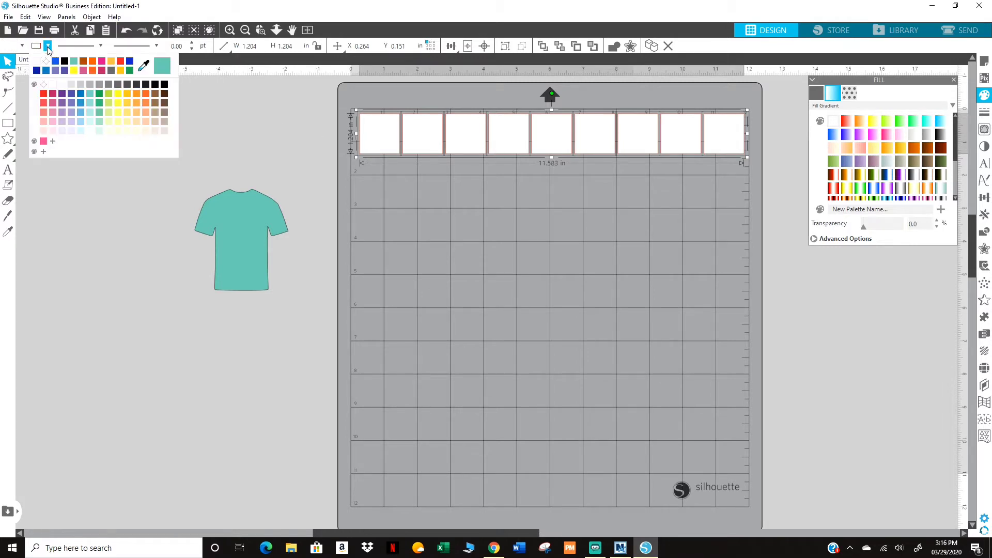
pyautogui.click(53, 84)
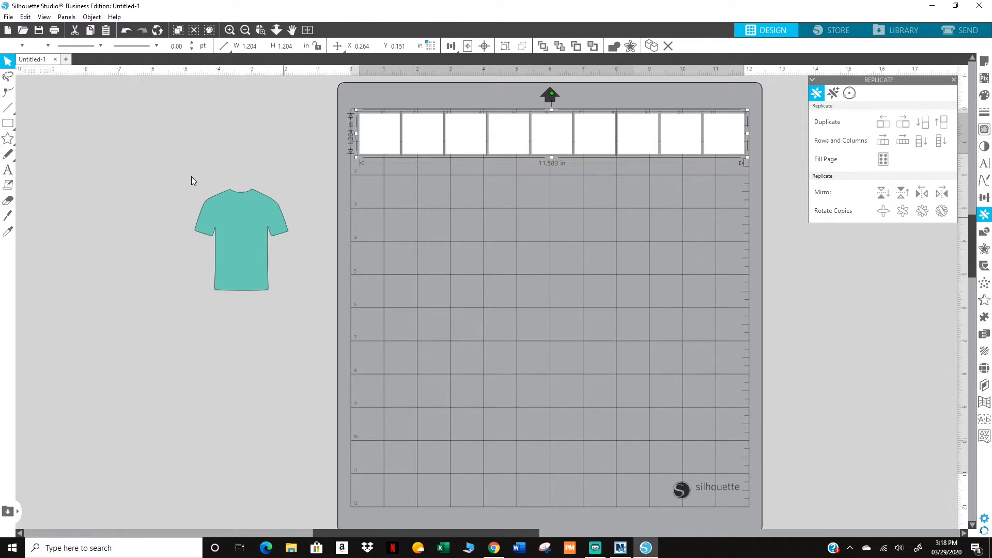
pyautogui.click(399, 222)
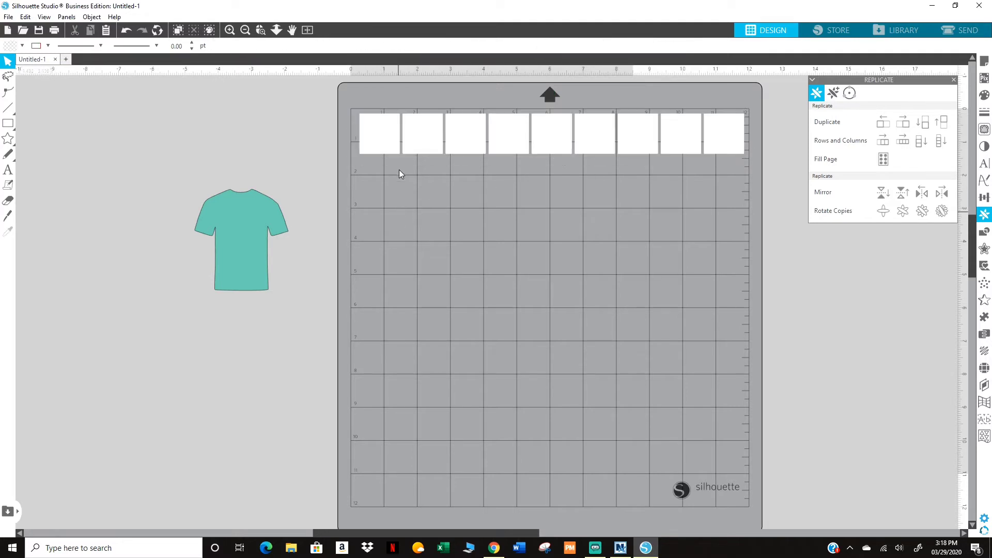
# - Fill the second square with a red-to-white gradient and the third with an orange-to-white gradient
pyautogui.click(985, 96)
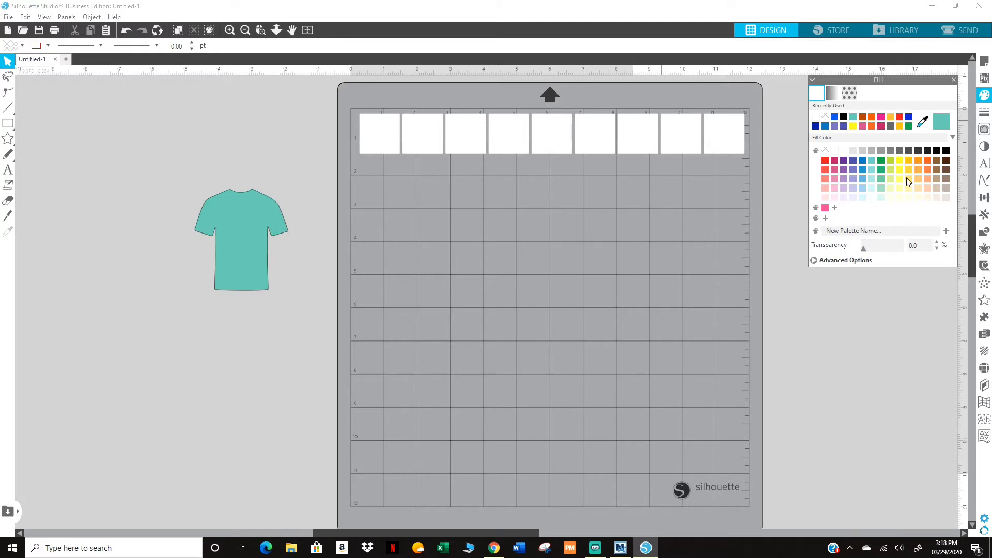
pyautogui.click(380, 141)
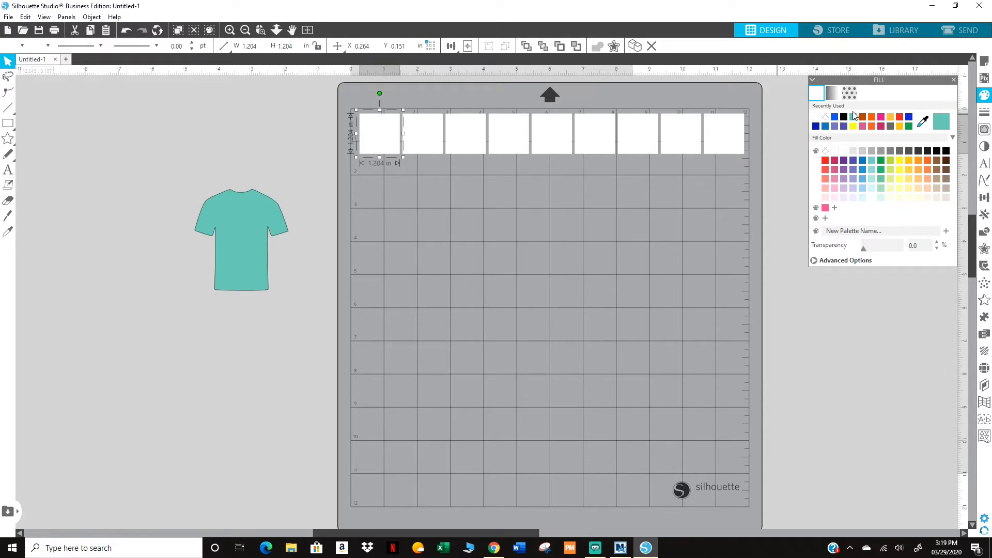
pyautogui.click(833, 94)
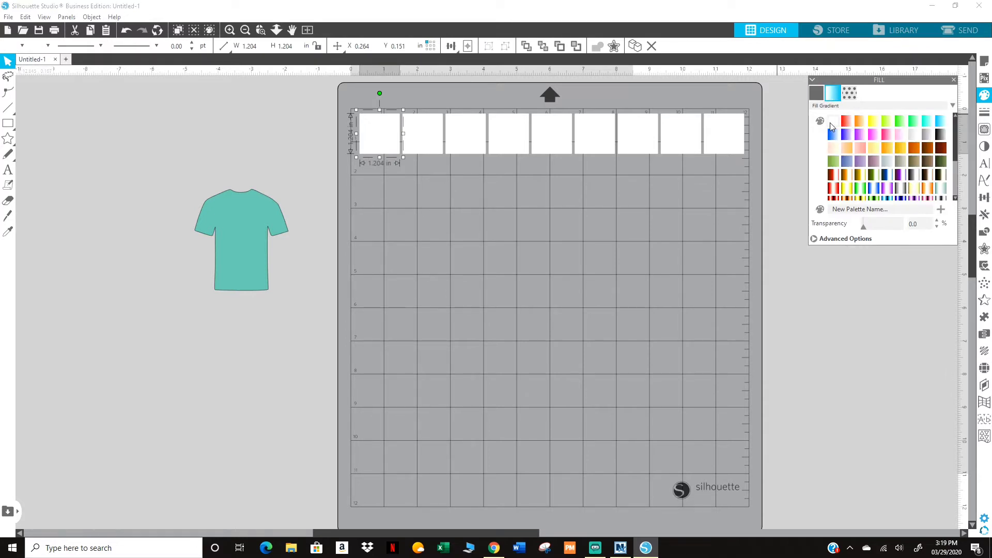
pyautogui.click(416, 133)
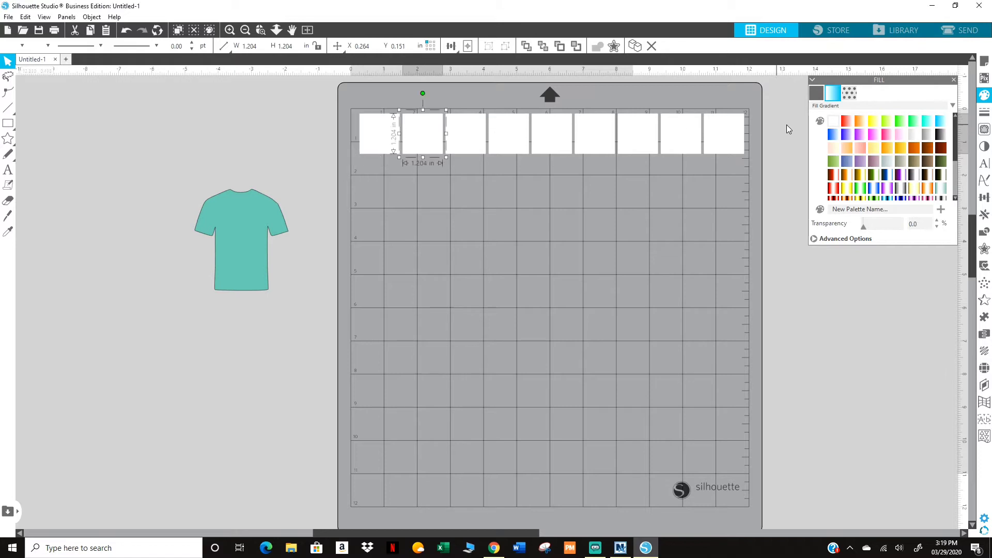
pyautogui.click(846, 122)
pyautogui.click(464, 137)
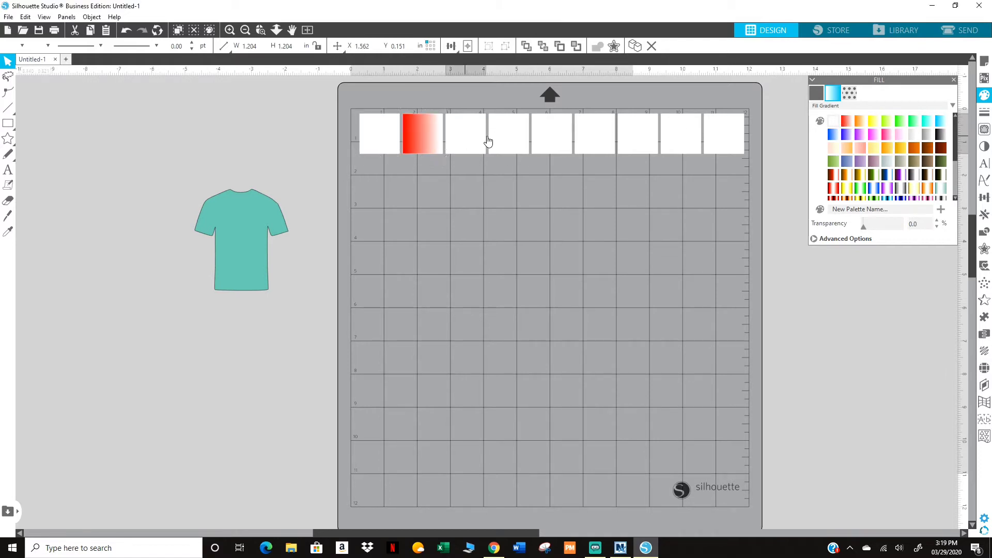
pyautogui.click(859, 122)
# - Fill the fourth, fifth and sixth squares with yellow, lime and green gradients fading to white
pyautogui.click(522, 137)
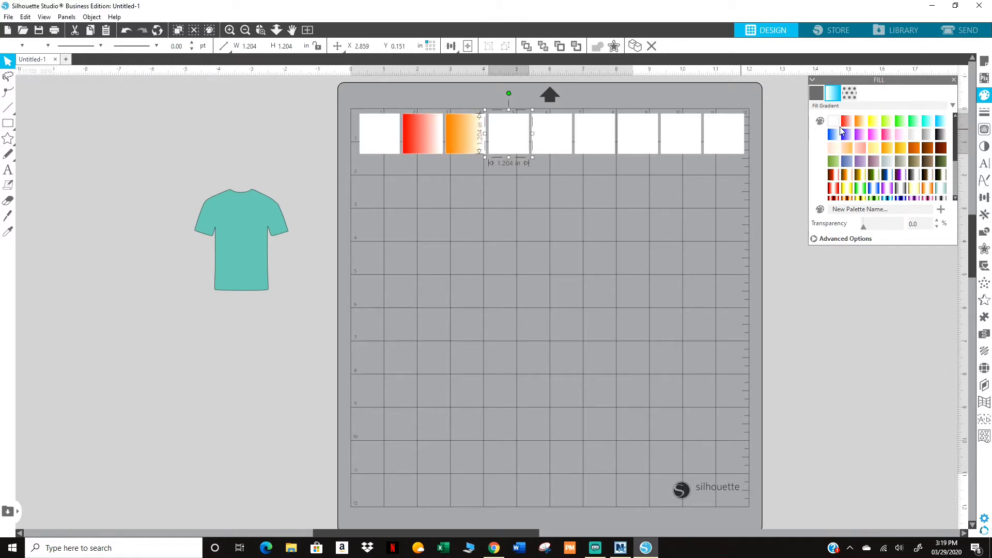
pyautogui.click(873, 122)
pyautogui.click(565, 139)
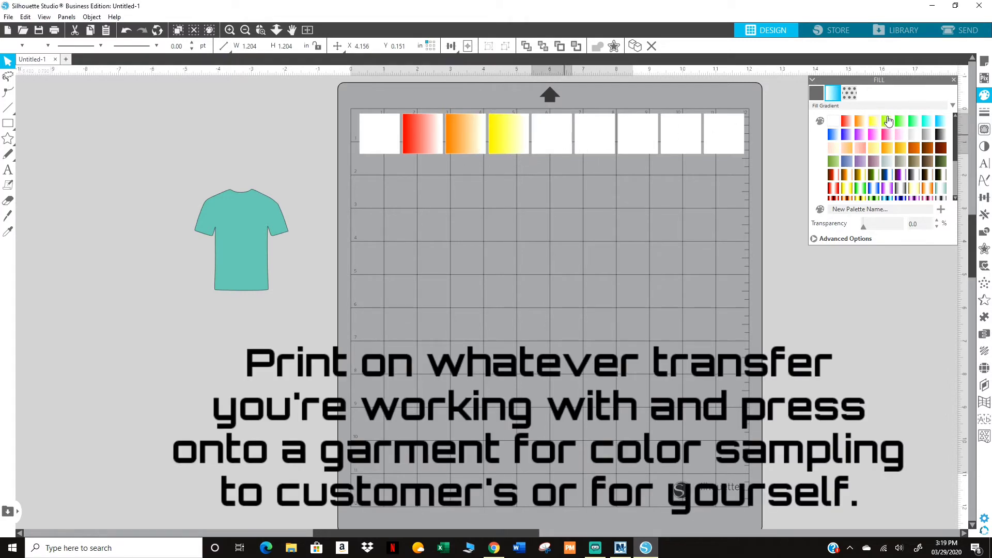
pyautogui.click(886, 122)
pyautogui.click(598, 144)
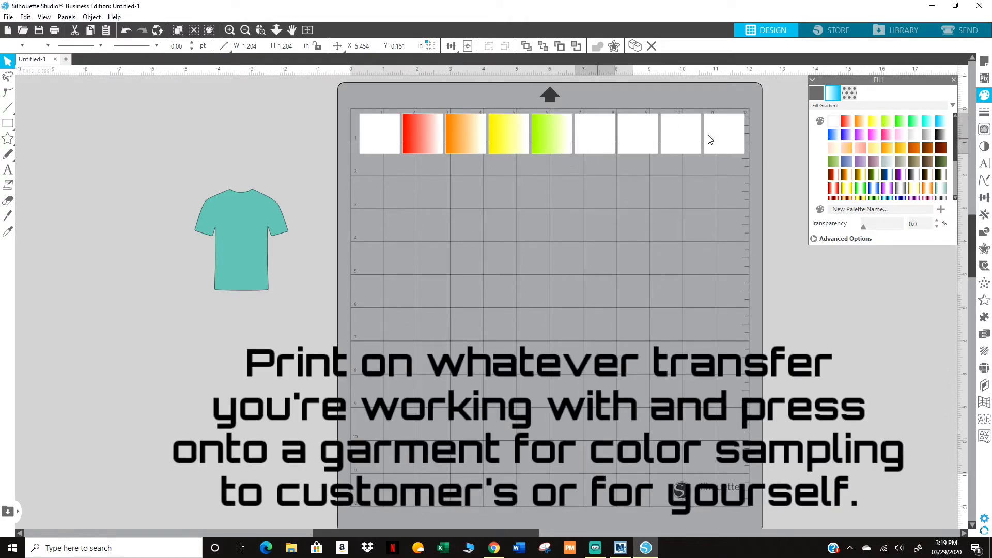
pyautogui.click(899, 123)
# - Fill the seventh, eighth and ninth squares with emerald, turquoise and sky-blue gradients fading to white, and deselect
pyautogui.click(654, 147)
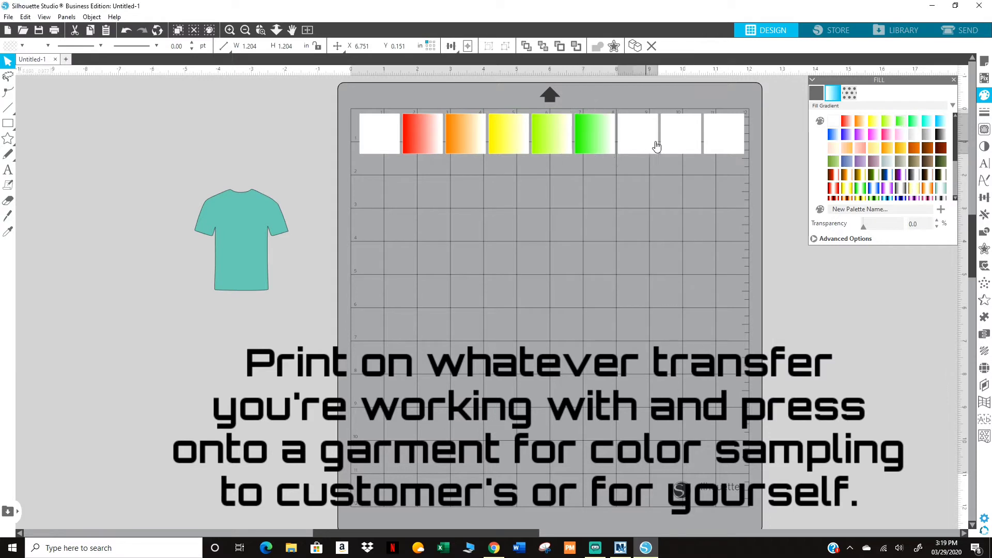
pyautogui.click(914, 124)
pyautogui.click(700, 139)
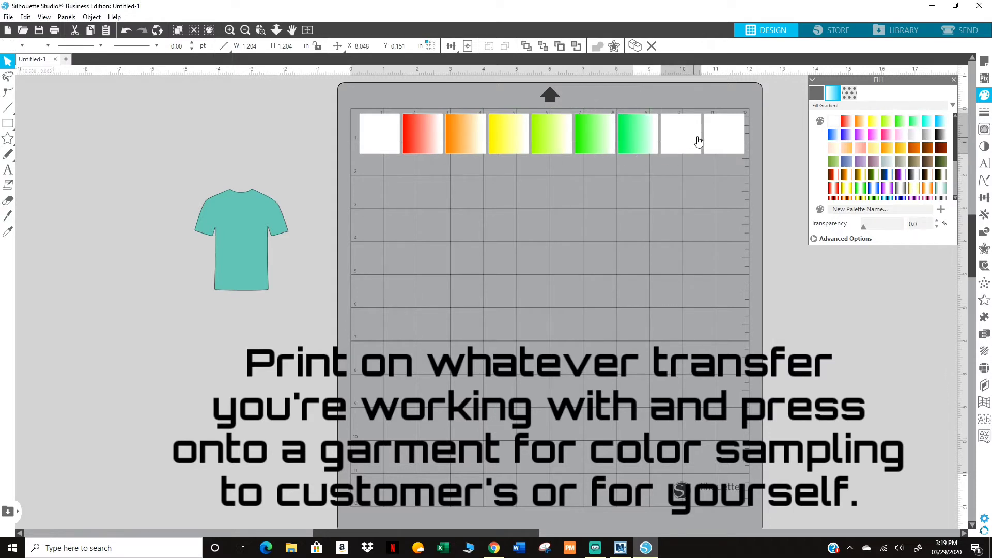
pyautogui.click(928, 123)
pyautogui.click(723, 135)
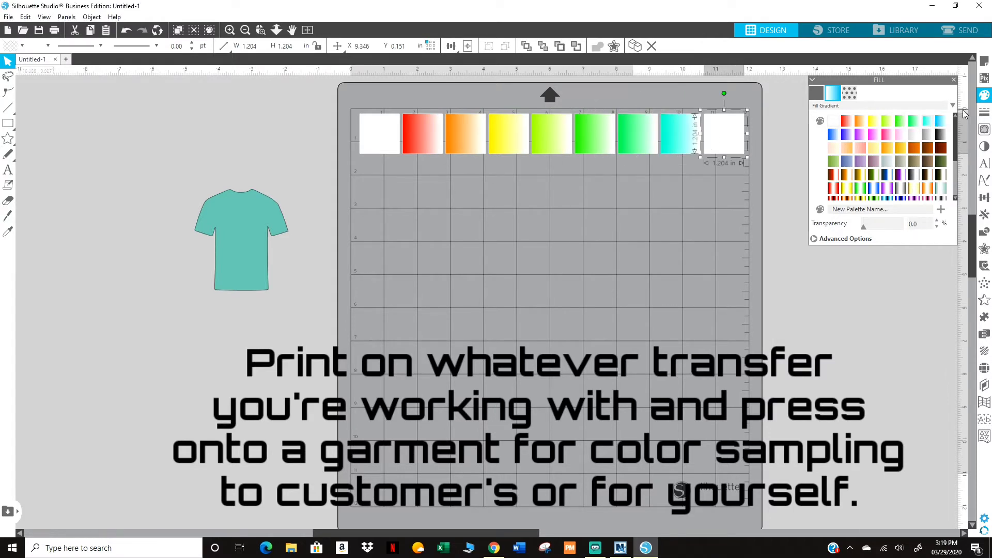
pyautogui.click(941, 122)
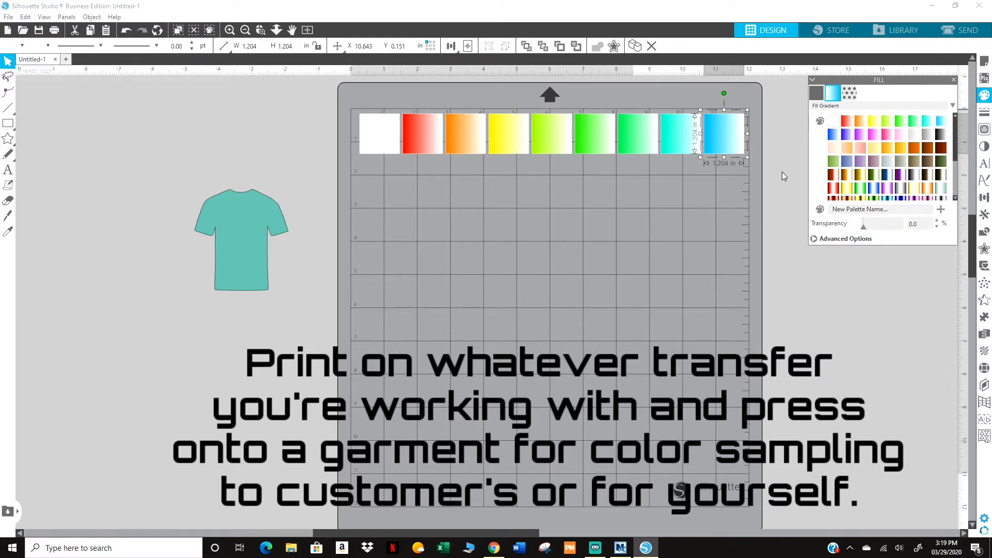
pyautogui.click(402, 200)
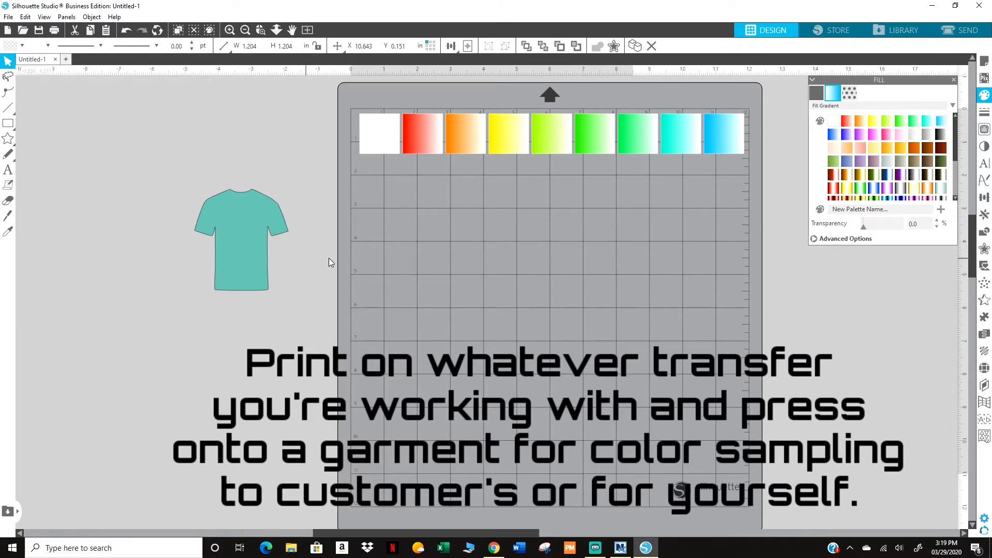
pyautogui.click(466, 223)
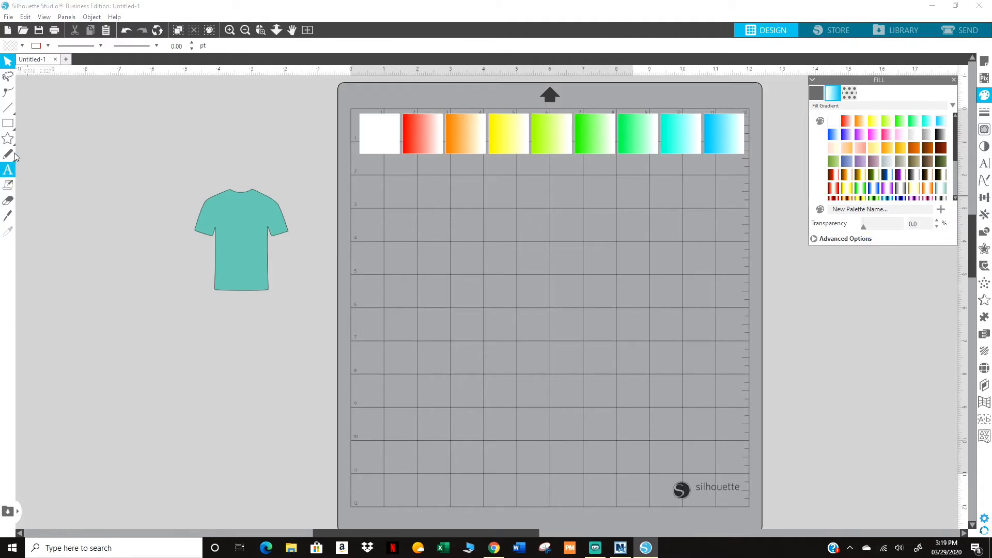
# - Draw a jagged pine tree shape about 2.4 in wide and 3.8 in high below the first squares
pyautogui.click(8, 139)
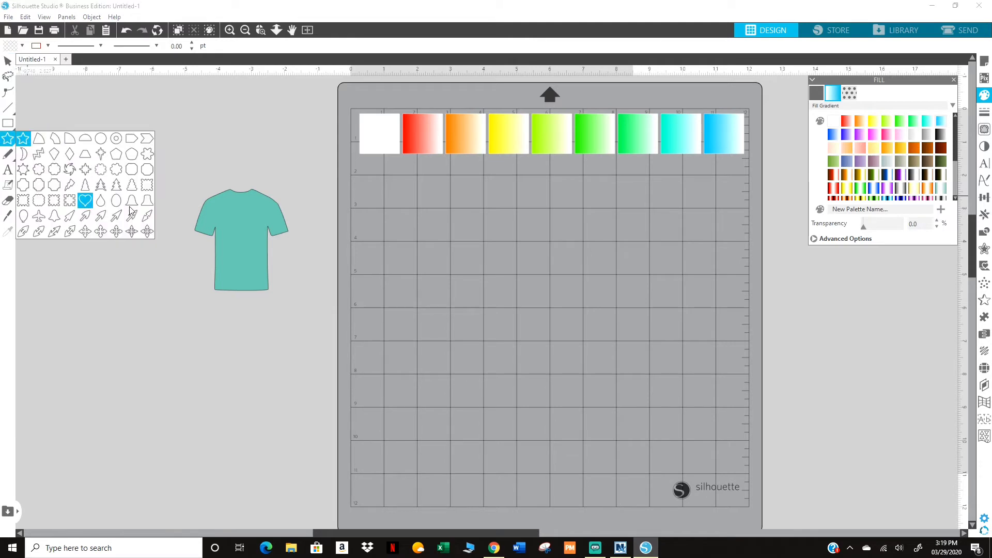
pyautogui.moveTo(9, 138)
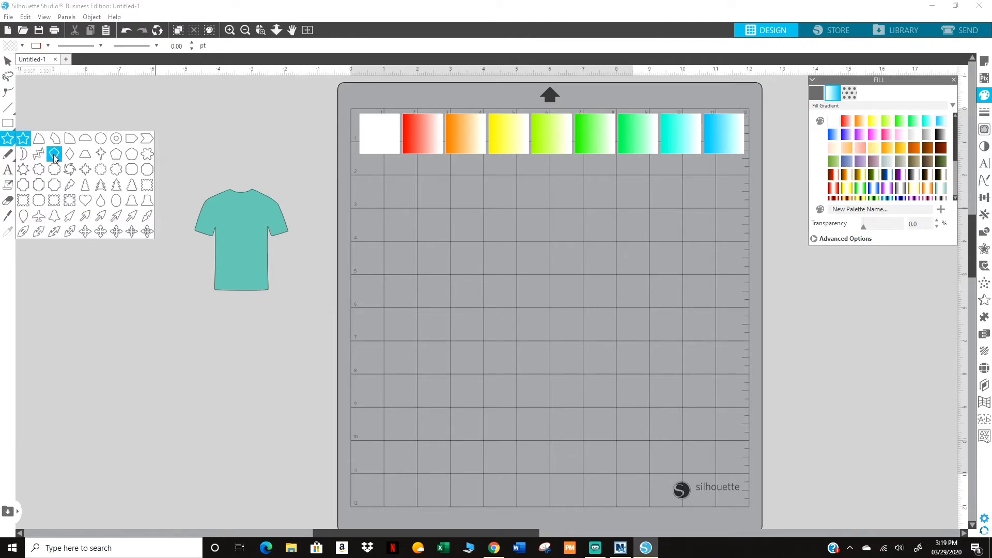
pyautogui.click(118, 184)
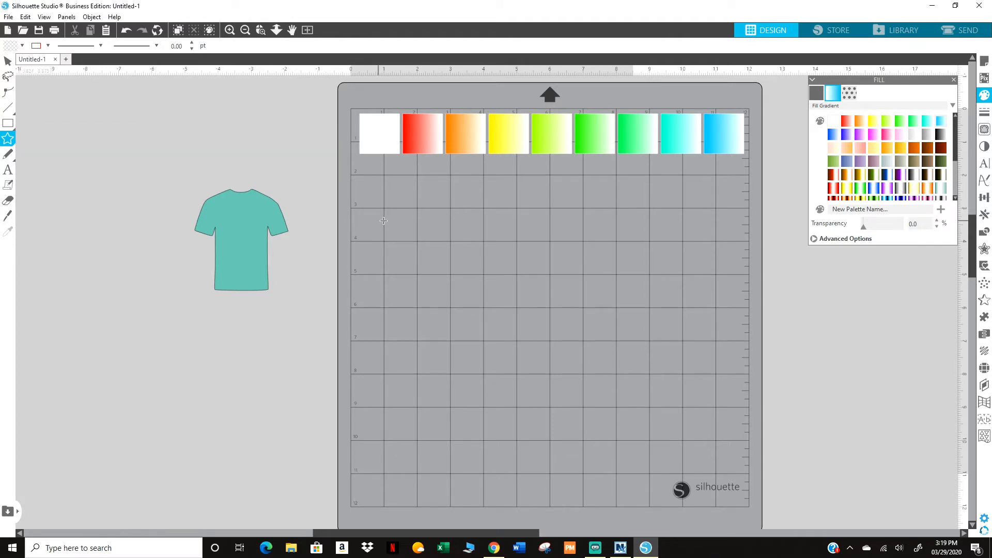
pyautogui.moveTo(365, 239)
pyautogui.mouseDown()
pyautogui.moveTo(367, 287)
pyautogui.moveTo(395, 339)
pyautogui.mouseUp()
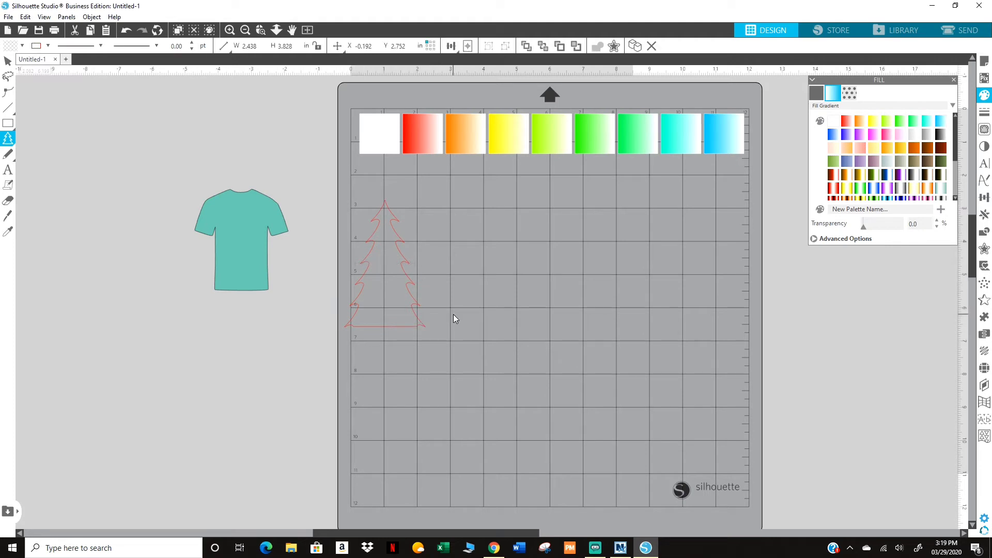
pyautogui.press('v')
# - Browse the pattern fills for the tree, but fill it with the red-white-red gradient
pyautogui.click(422, 327)
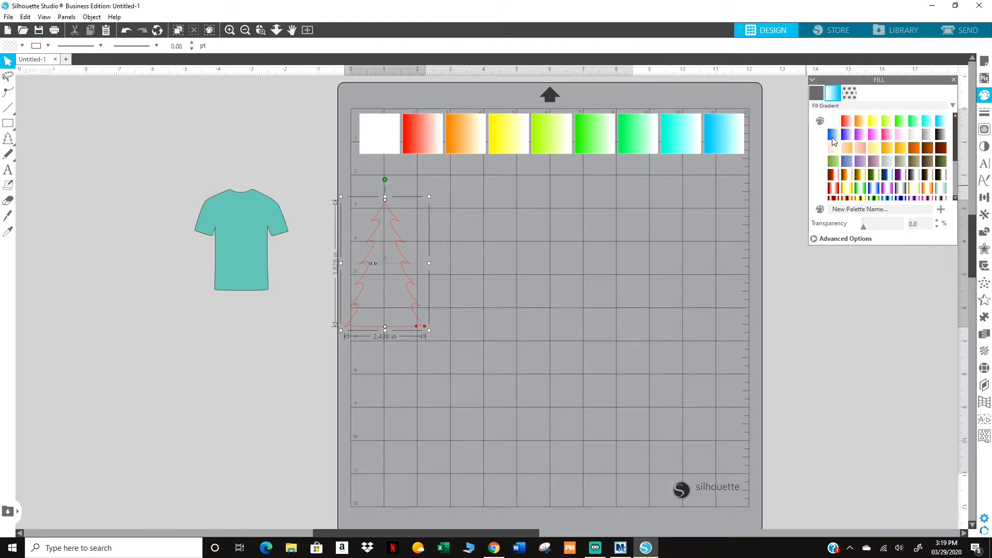
pyautogui.click(852, 95)
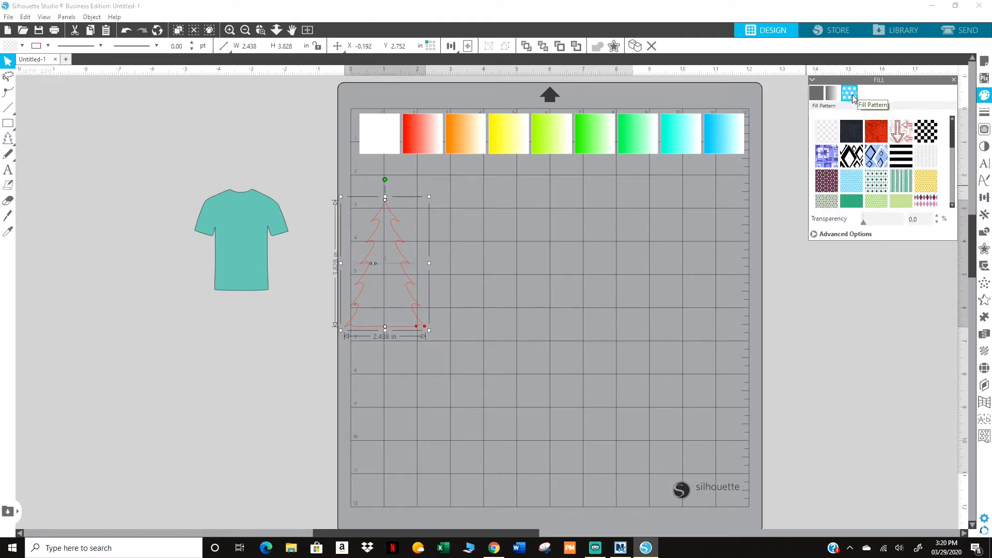
pyautogui.scroll(-3, 889, 182)
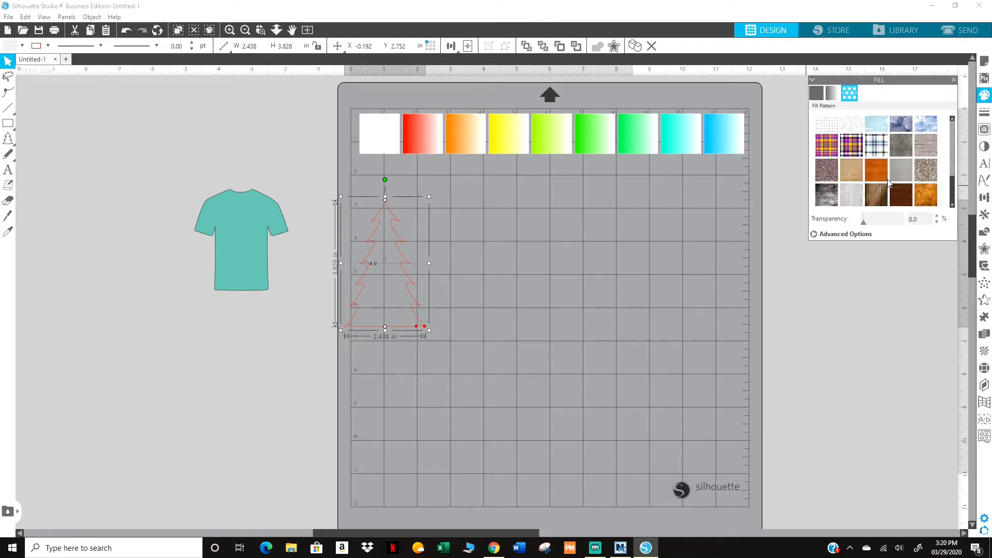
pyautogui.scroll(-3, 889, 182)
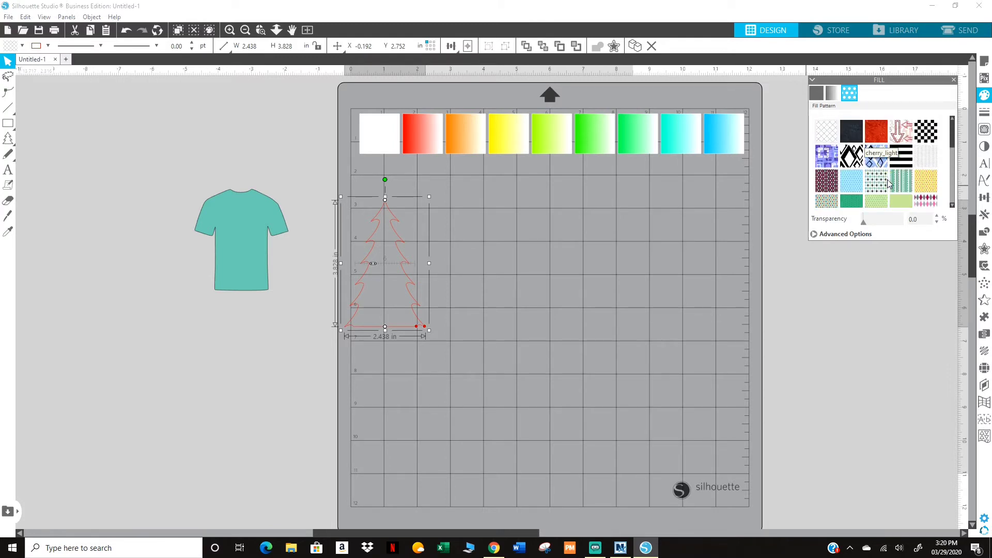
pyautogui.click(836, 93)
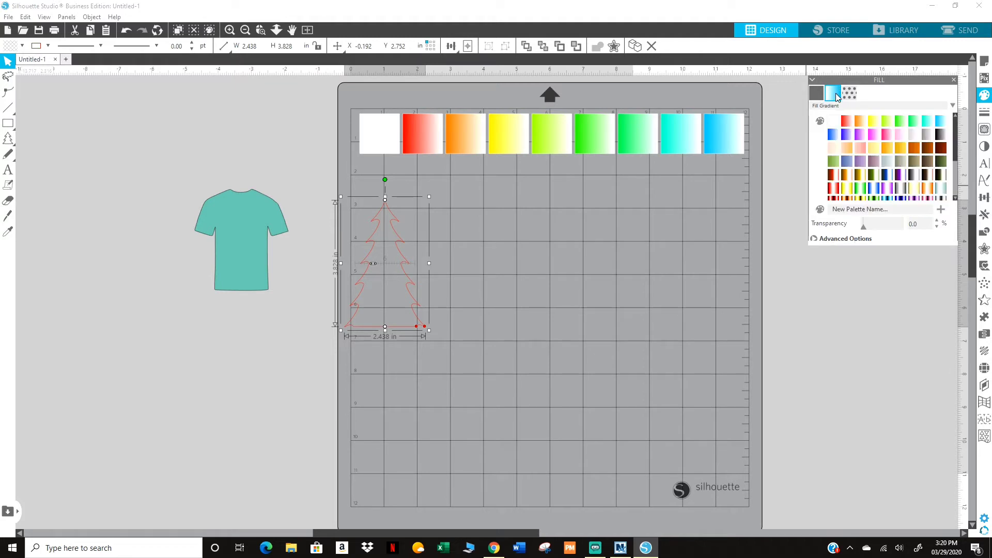
pyautogui.click(835, 188)
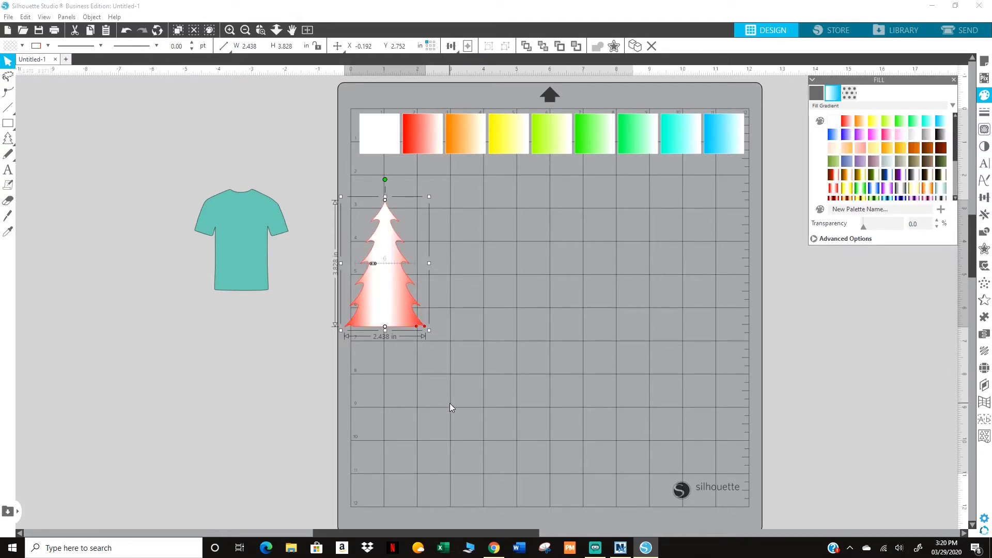
# - Duplicate the red tree four times side by side to make a row of five across the mat
pyautogui.hotkey('ctrl', 'd')
pyautogui.hotkey('ctrl', 'd')
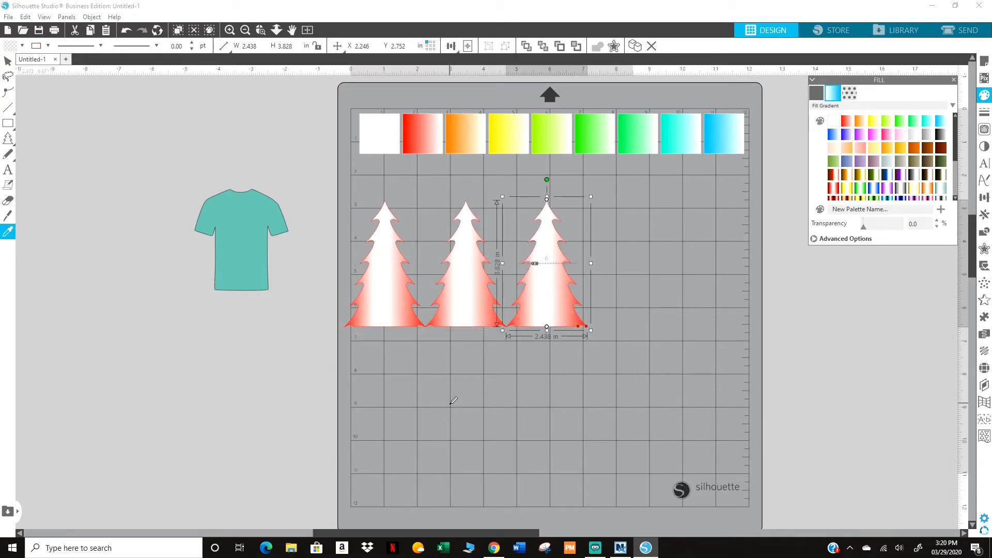
pyautogui.hotkey('ctrl', 'd')
pyautogui.hotkey('ctrl', 'd')
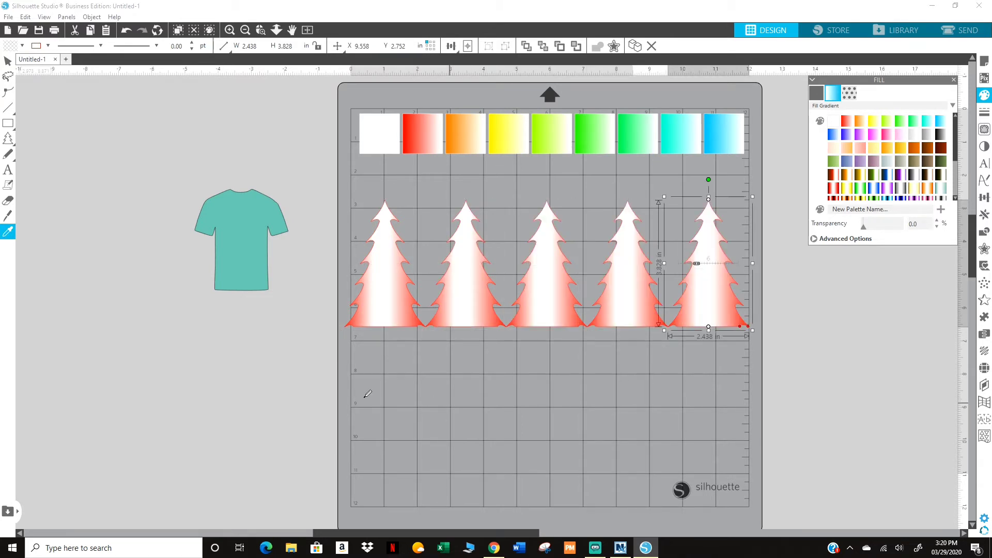
# - Fill the second tree with the green-white-green gradient and the third with a multicolor rainbow gradient
pyautogui.click(483, 306)
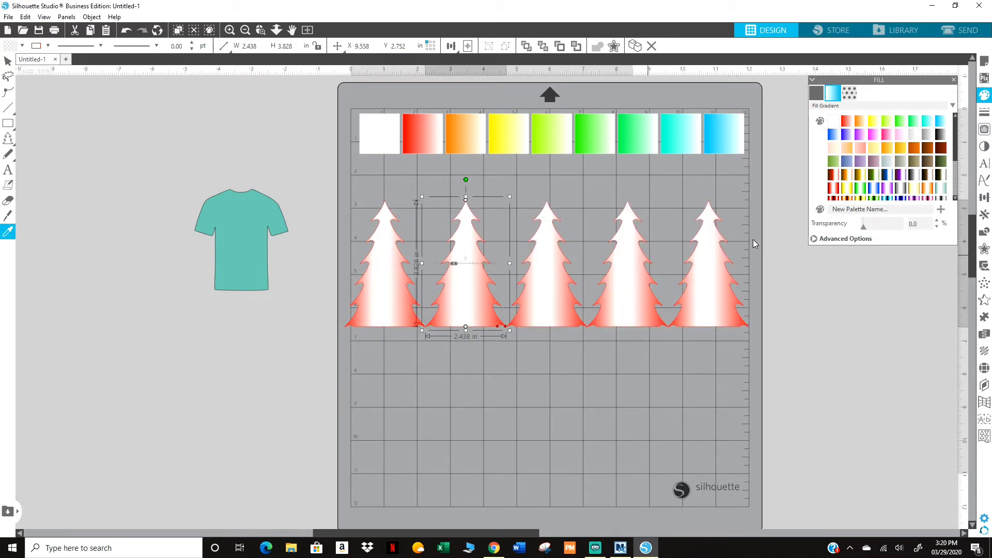
pyautogui.click(859, 188)
pyautogui.click(569, 316)
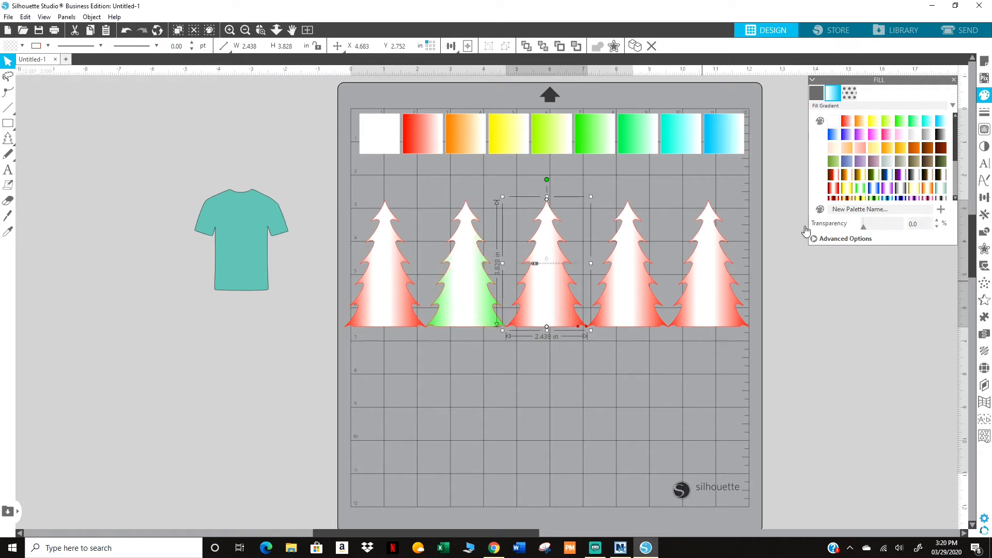
pyautogui.scroll(-3, 874, 187)
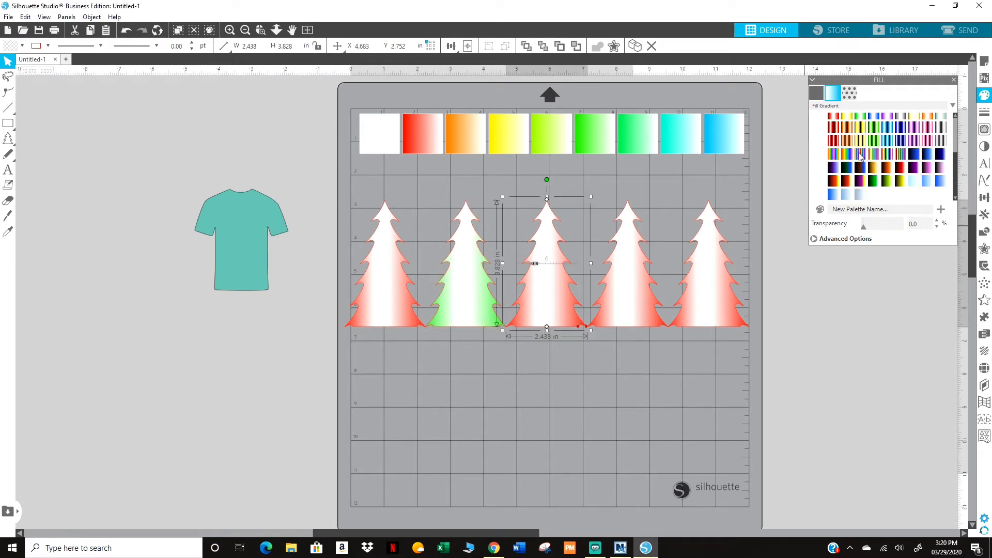
pyautogui.click(830, 158)
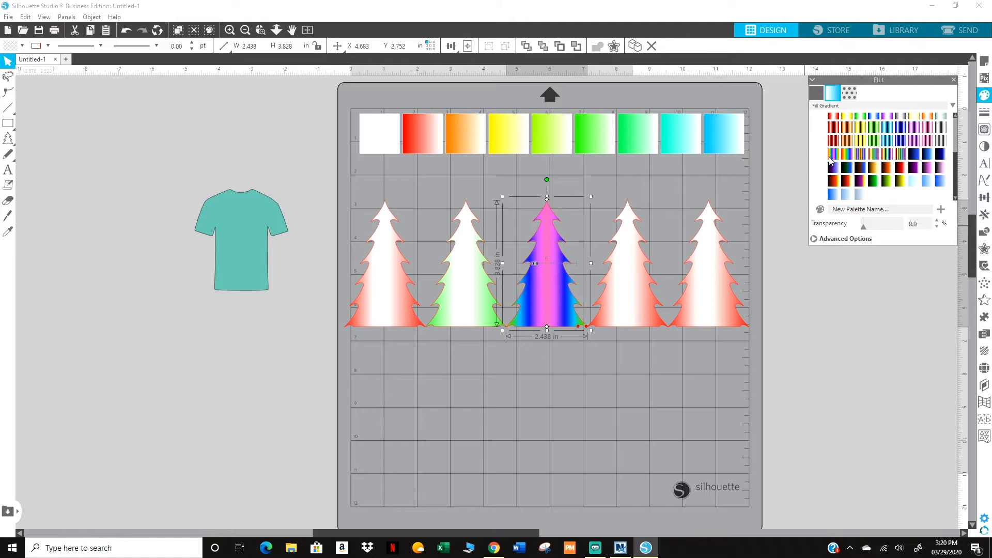
# - Fill the fourth tree with a black-to-green gradient and the fifth with a dark-to-lime gradient
pyautogui.click(640, 313)
pyautogui.click(872, 184)
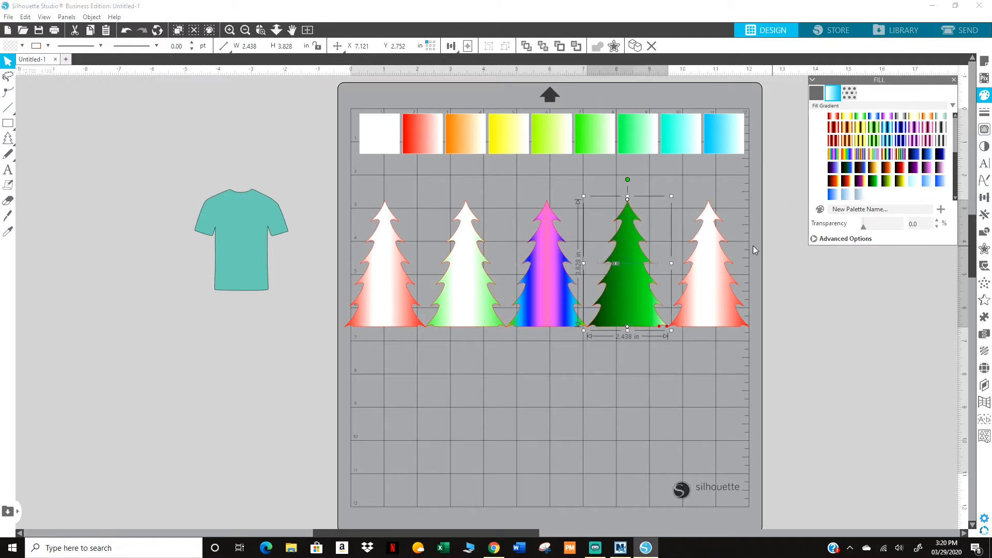
pyautogui.click(710, 296)
pyautogui.click(887, 183)
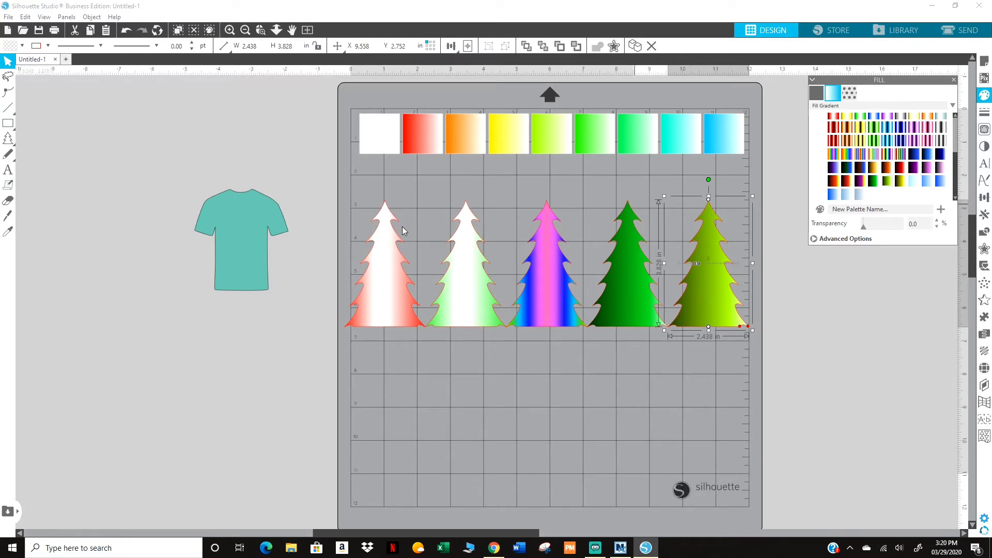
# - Move all five trees off the mat below the t-shirt and shrink each to about 1.48 by 2.33 in
pyautogui.moveTo(359, 215); pyautogui.dragTo(301, 457)
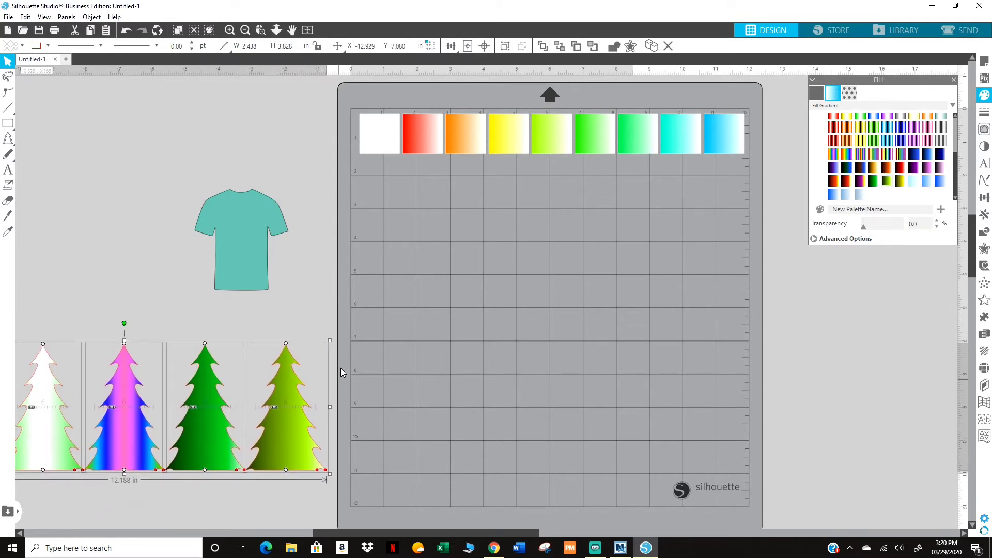
pyautogui.moveTo(330, 338); pyautogui.dragTo(166, 393)
pyautogui.moveTo(155, 457); pyautogui.dragTo(310, 449)
# - Move all nine gradient squares off the mat above the trees and scale the row to about 8.5 in wide
pyautogui.click(480, 134)
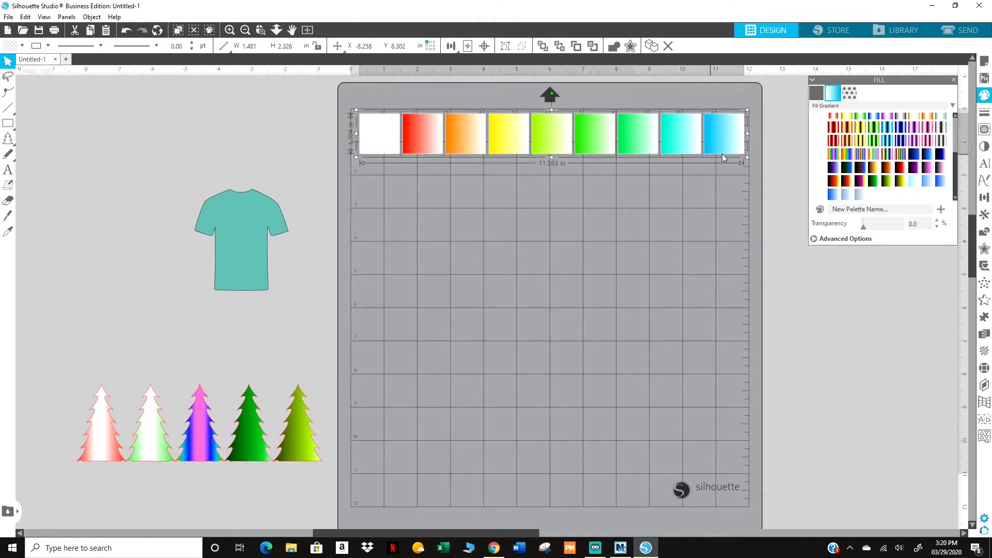
pyautogui.moveTo(738, 116); pyautogui.dragTo(306, 362)
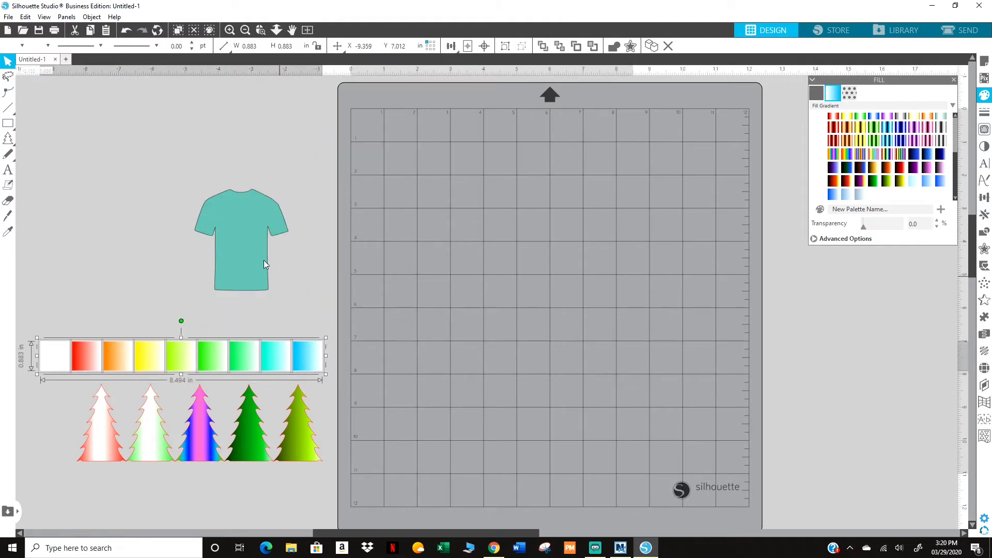
# - Place the t-shirt in the mat's upper-left corner and shrink it to about 1.86 by 2.01 in
pyautogui.moveTo(245, 245); pyautogui.dragTo(408, 166)
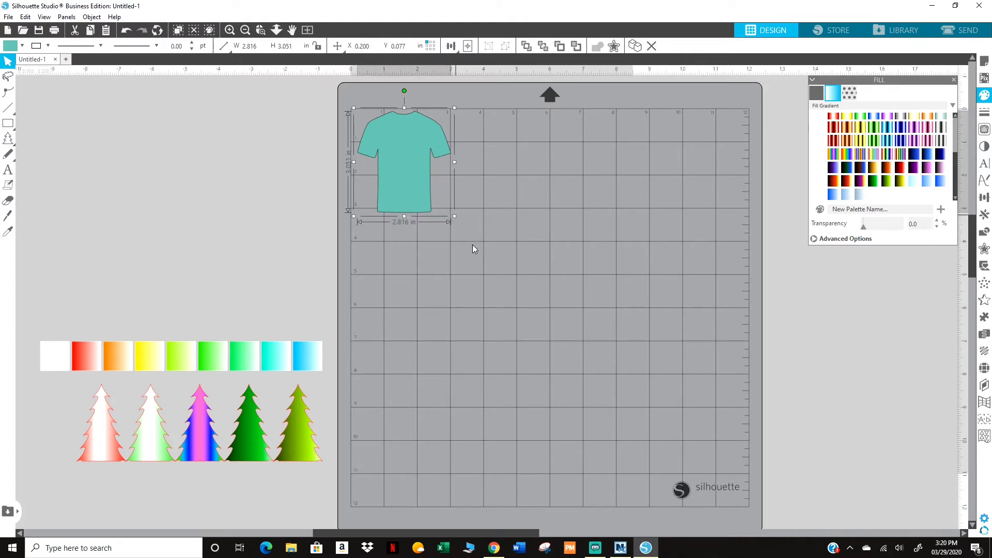
pyautogui.moveTo(452, 219); pyautogui.dragTo(437, 181)
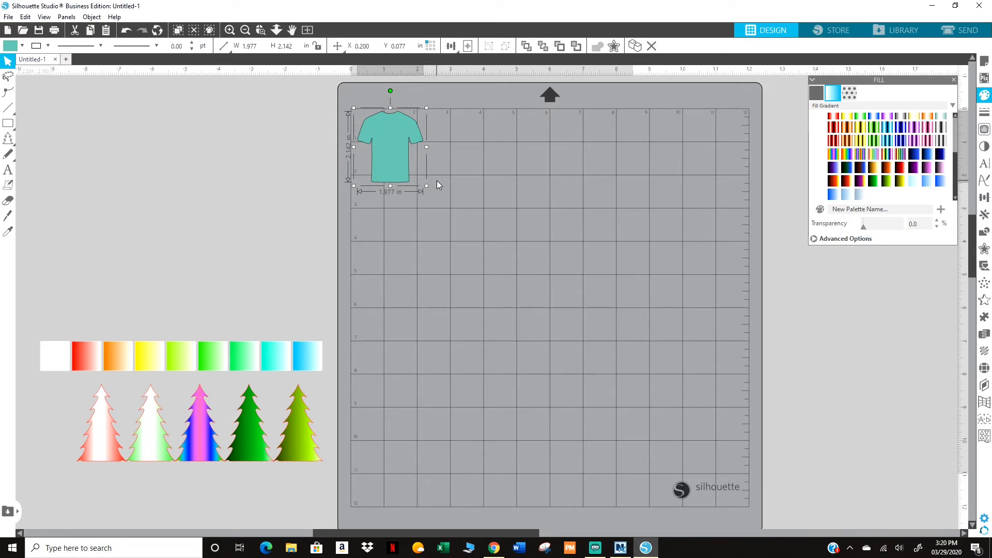
pyautogui.moveTo(427, 186); pyautogui.dragTo(424, 180)
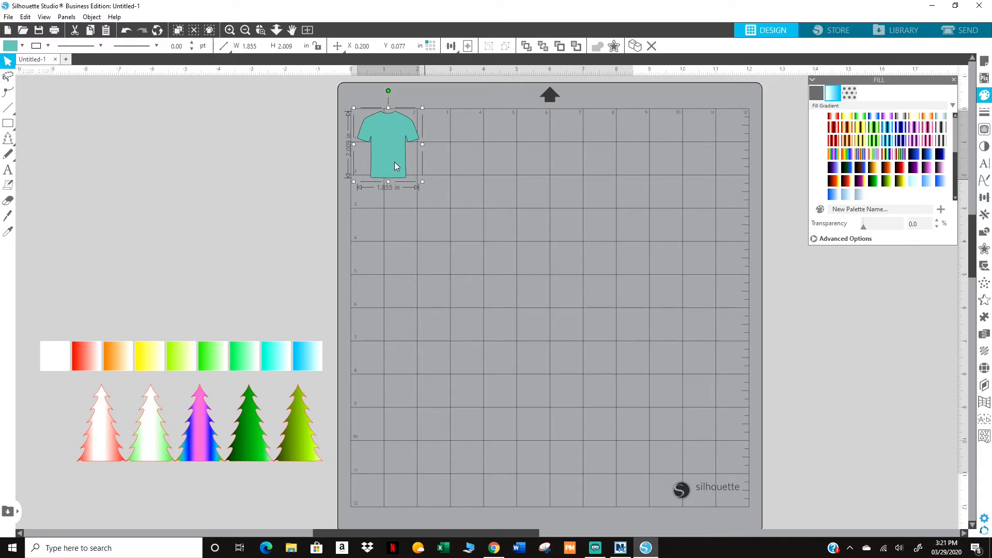
pyautogui.moveTo(395, 162); pyautogui.dragTo(392, 164)
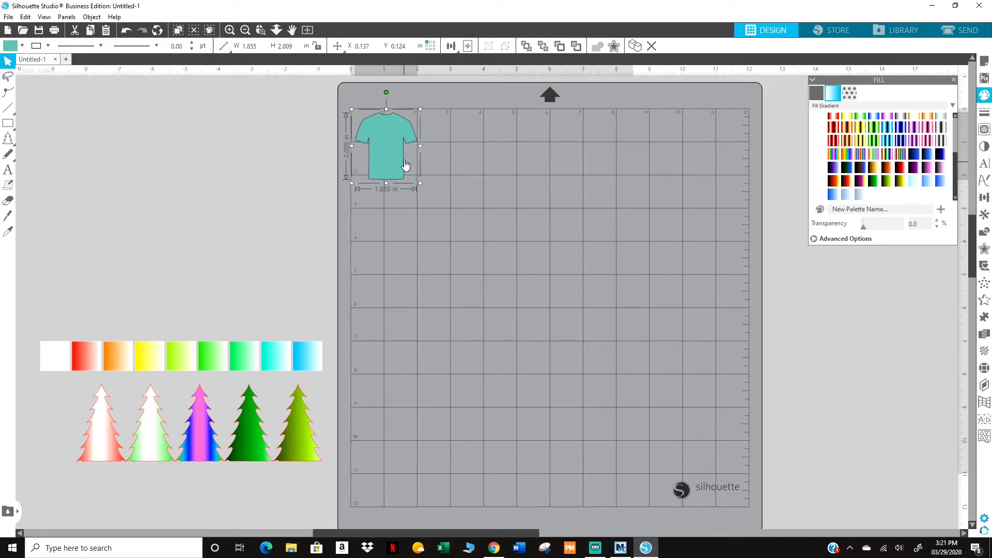
# - Set both the fill and the outline of the t-shirt to white
pyautogui.click(817, 93)
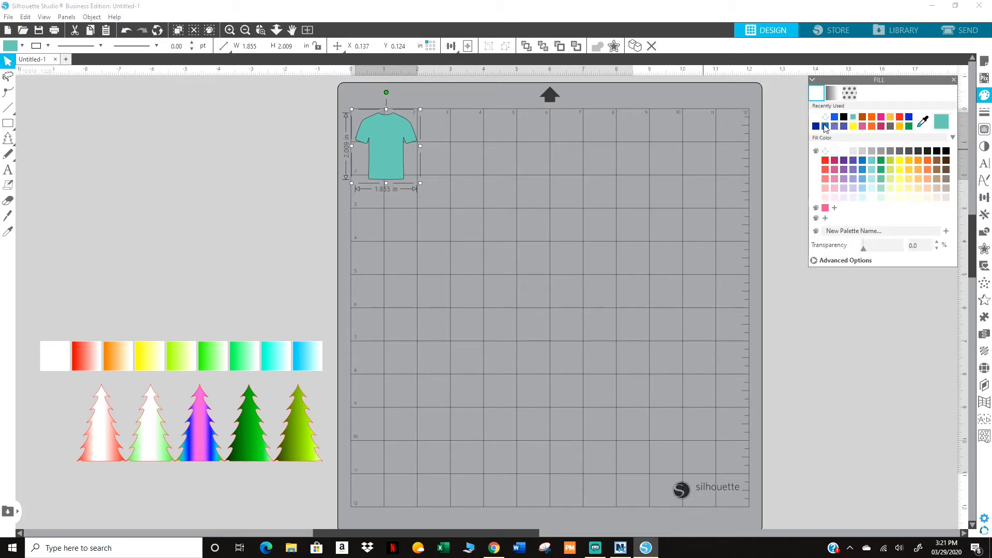
pyautogui.click(835, 151)
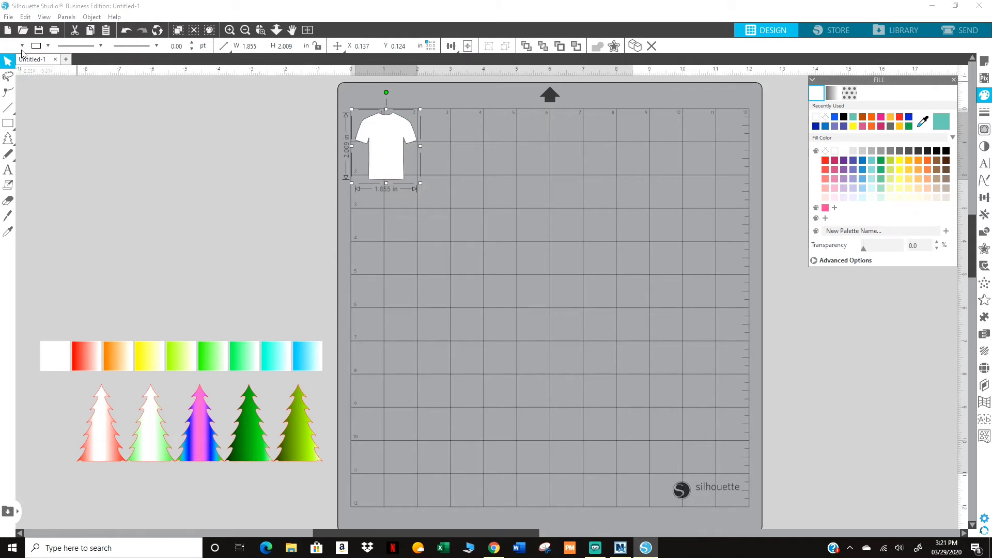
pyautogui.click(47, 47)
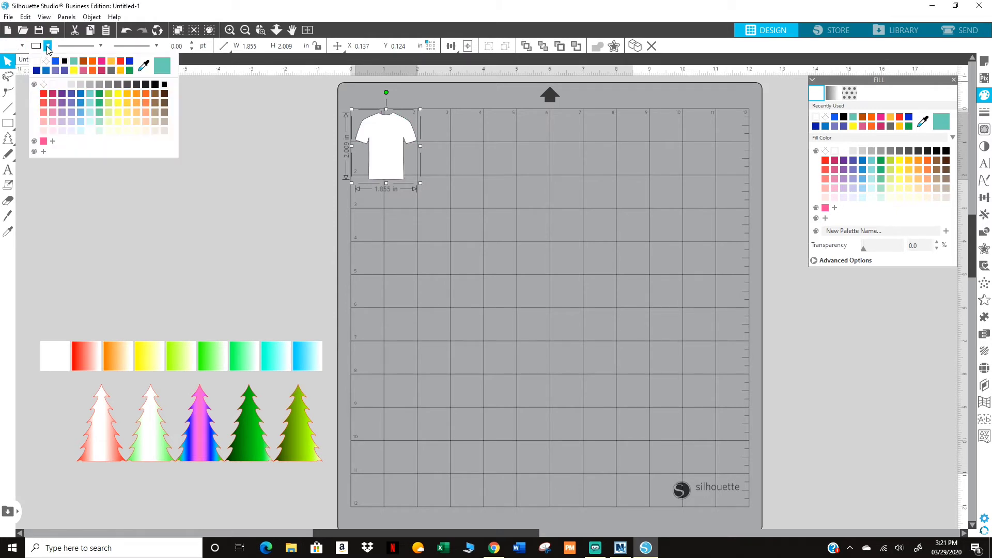
pyautogui.click(38, 63)
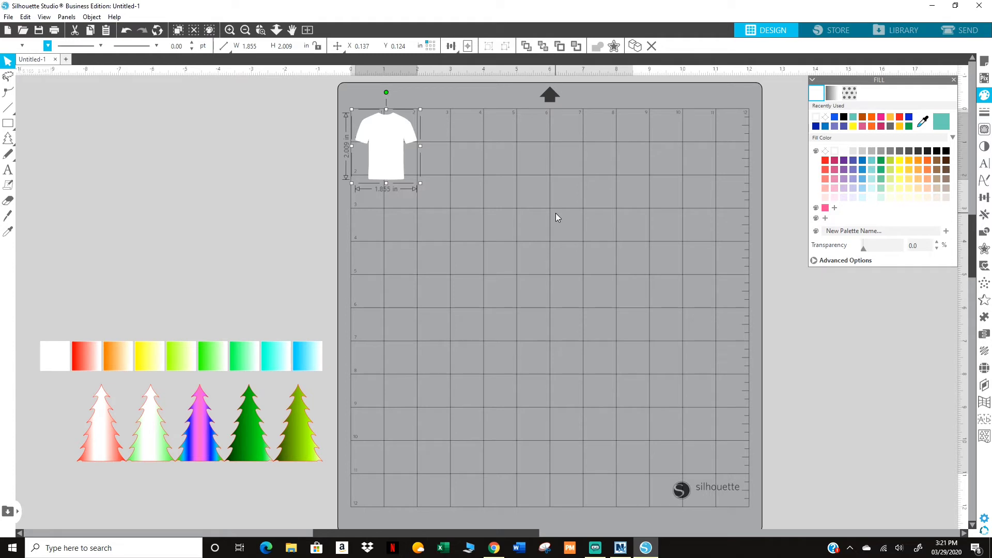
# - Duplicate the white t-shirt to the right until a row of six spans the mat
pyautogui.press('i')
pyautogui.hotkey('ctrl', 'd')
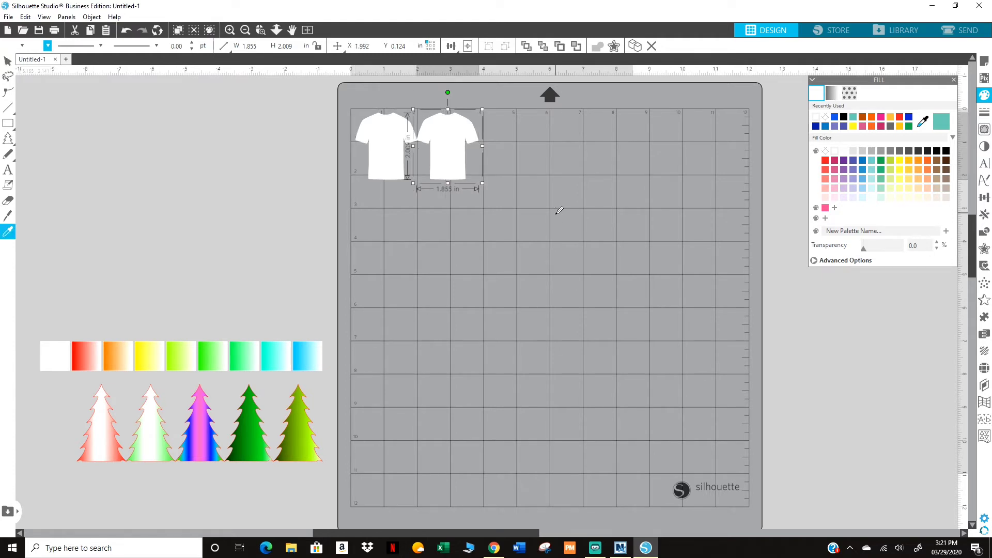
pyautogui.hotkey('ctrl', 'd')
pyautogui.hotkey('ctrl', 'd')
pyautogui.hotkey('ctrl', 'd')
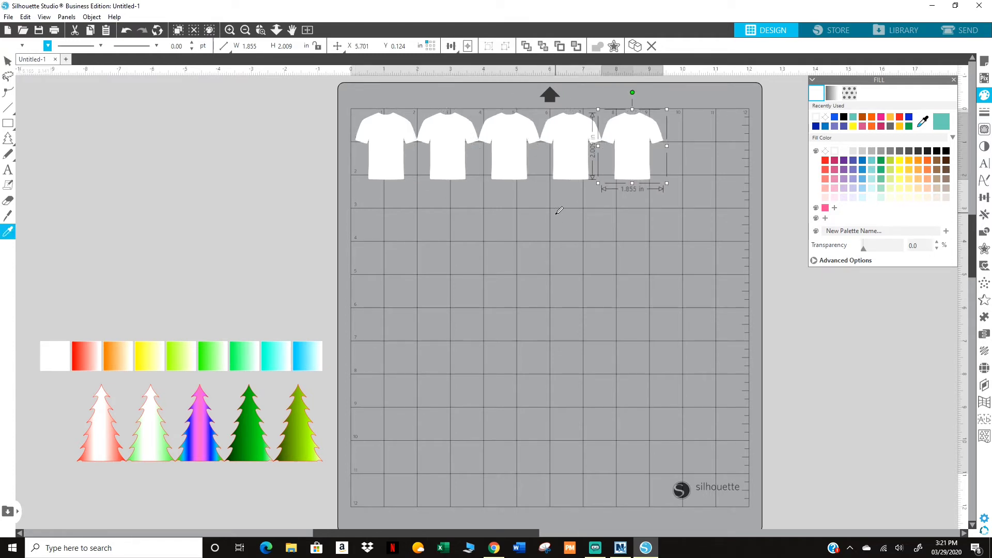
pyautogui.hotkey('ctrl', 'd')
pyautogui.press('v')
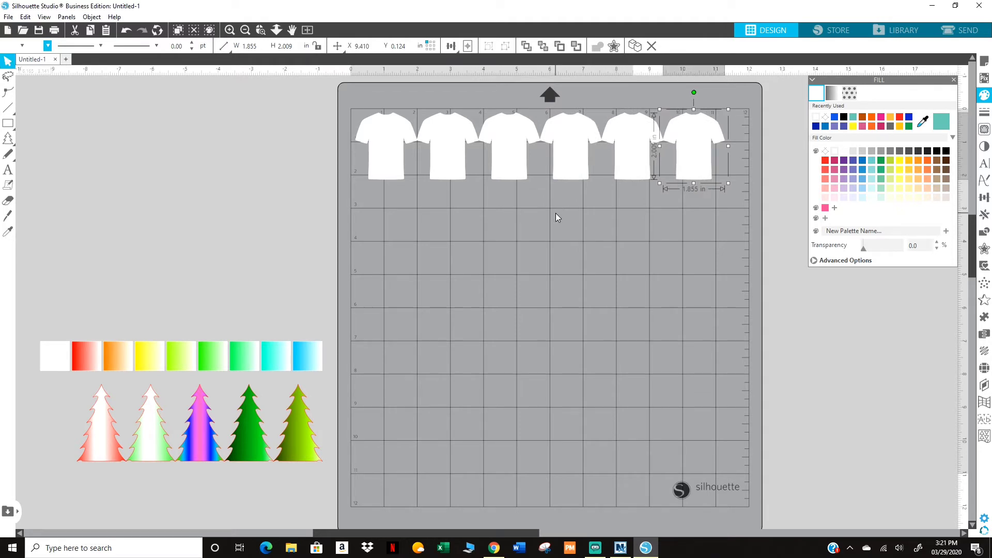
# - Set the page transparency to about 42% in the page setup so the page area shows on the mat
pyautogui.click(984, 64)
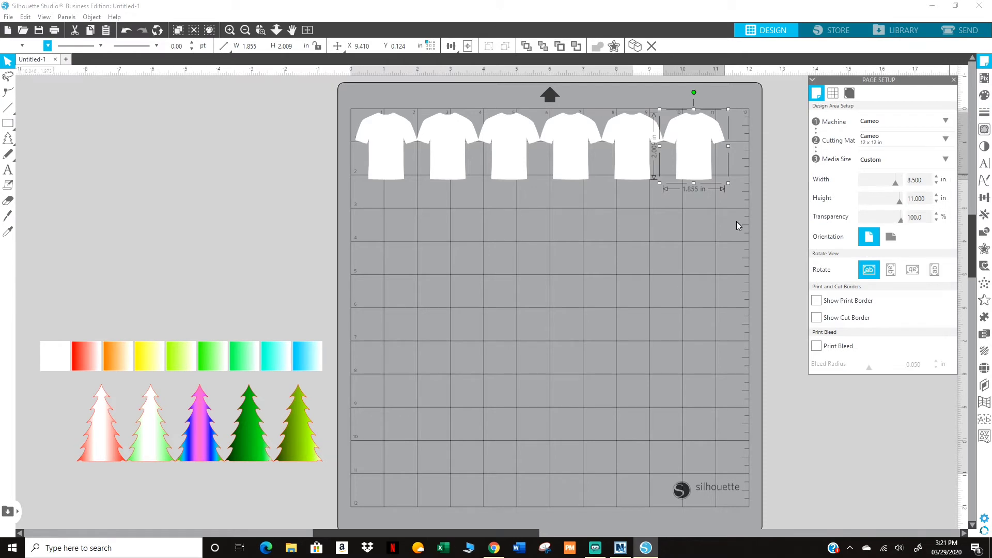
pyautogui.scroll(-1, 609, 346)
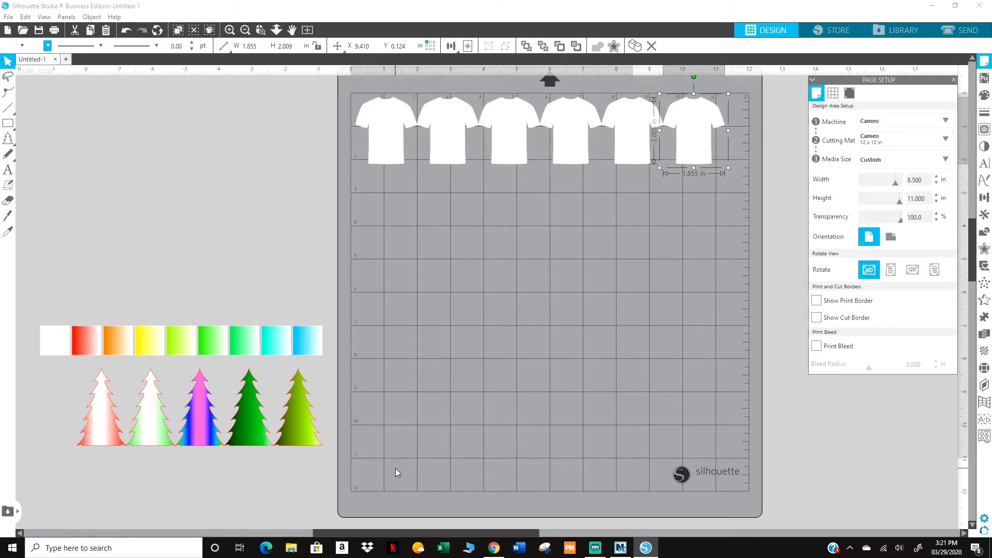
pyautogui.scroll(1, 402, 464)
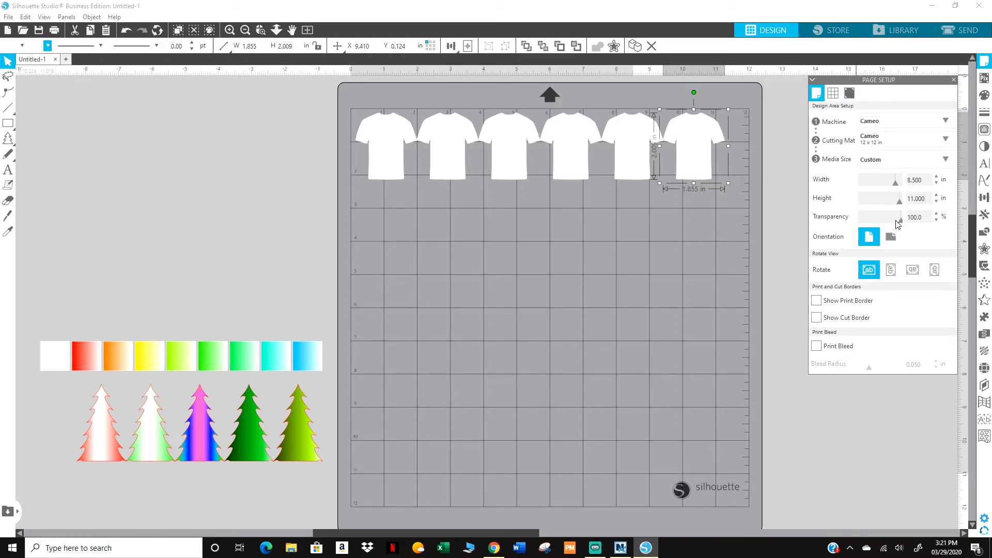
pyautogui.moveTo(898, 222); pyautogui.dragTo(879, 223)
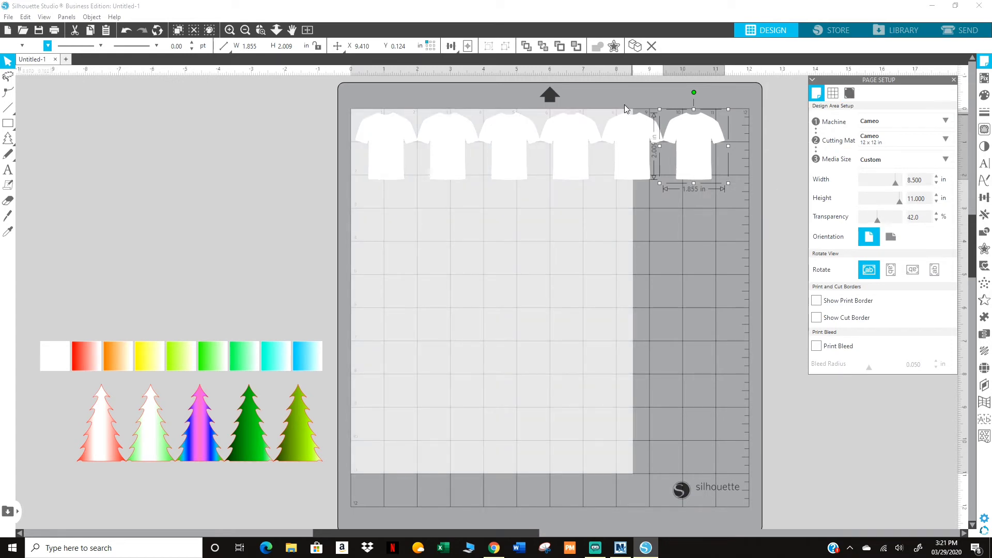
# - Delete the five duplicate t-shirts and shrink the first one to about 1.38 by 1.5 in
pyautogui.moveTo(624, 104); pyautogui.dragTo(729, 203)
pyautogui.press('Delete')
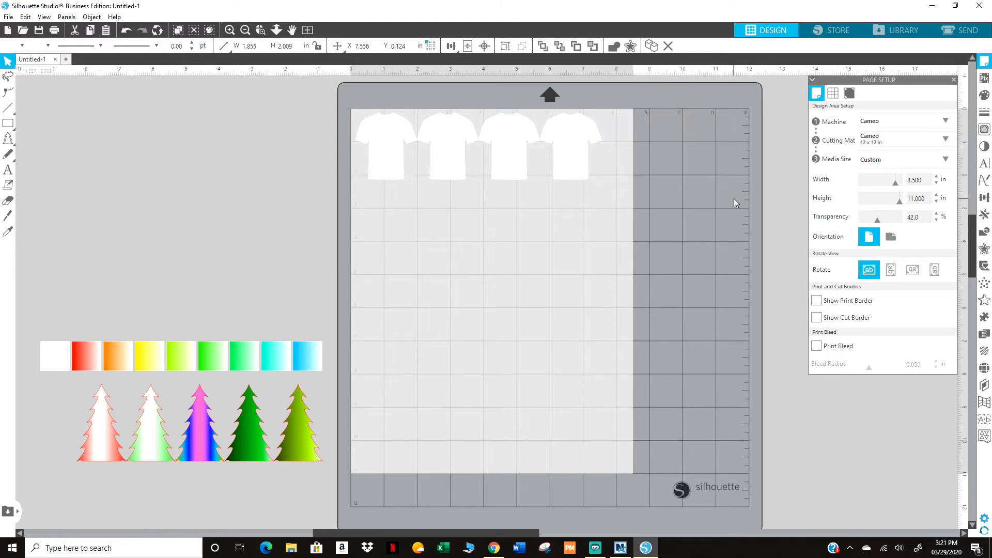
pyautogui.click(396, 182)
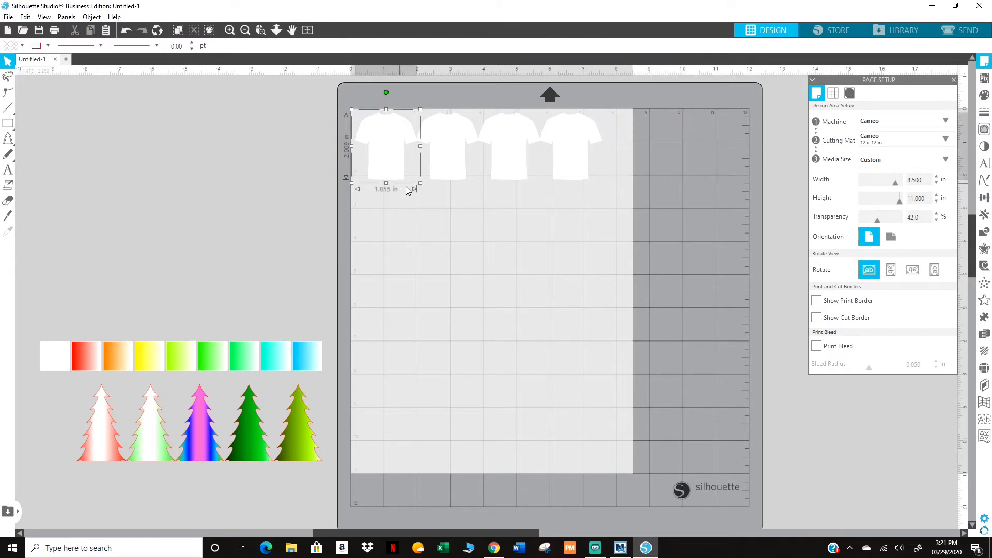
pyautogui.moveTo(421, 183); pyautogui.dragTo(412, 165)
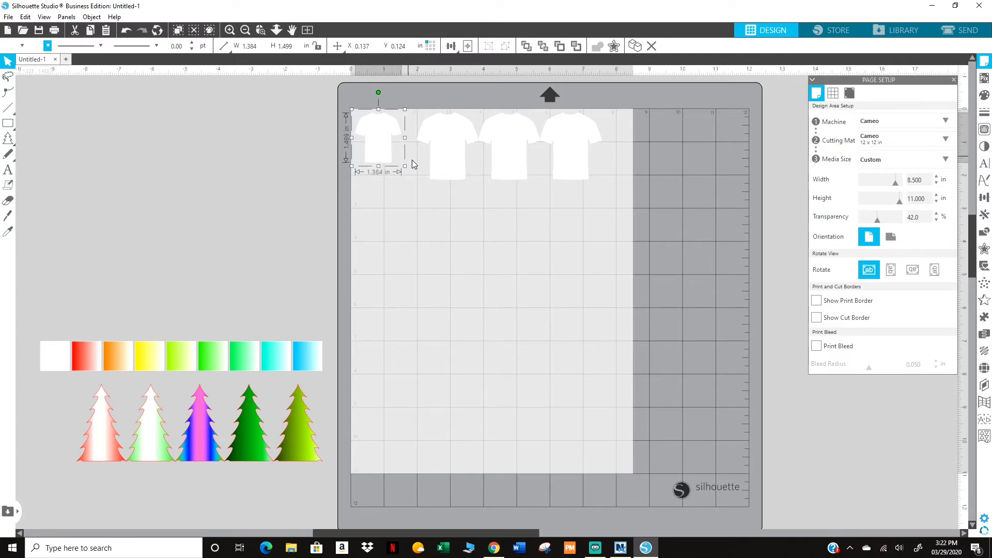
pyautogui.moveTo(619, 189); pyautogui.dragTo(412, 103)
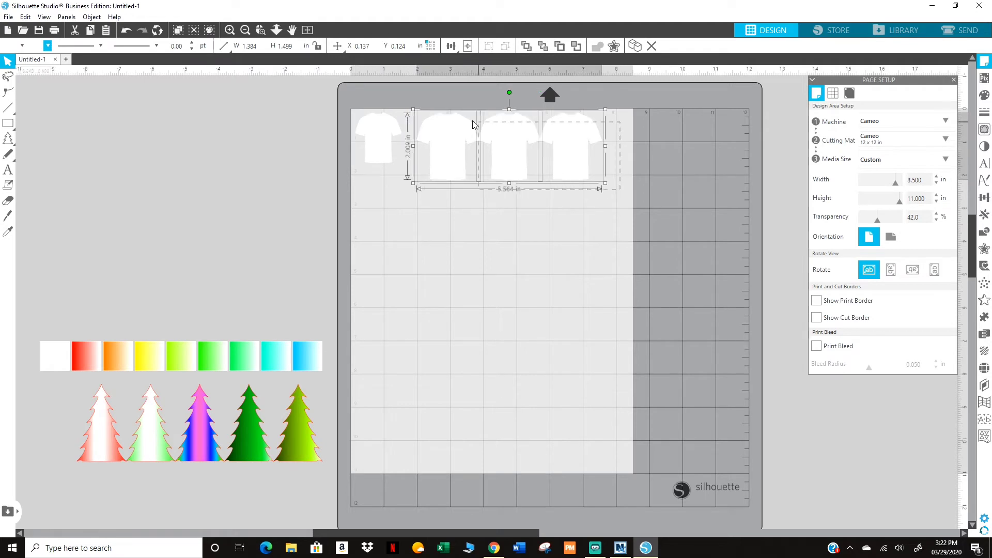
pyautogui.press('Delete')
# - Duplicate the small t-shirt to the right until a row of six fills the page width
pyautogui.click(382, 158)
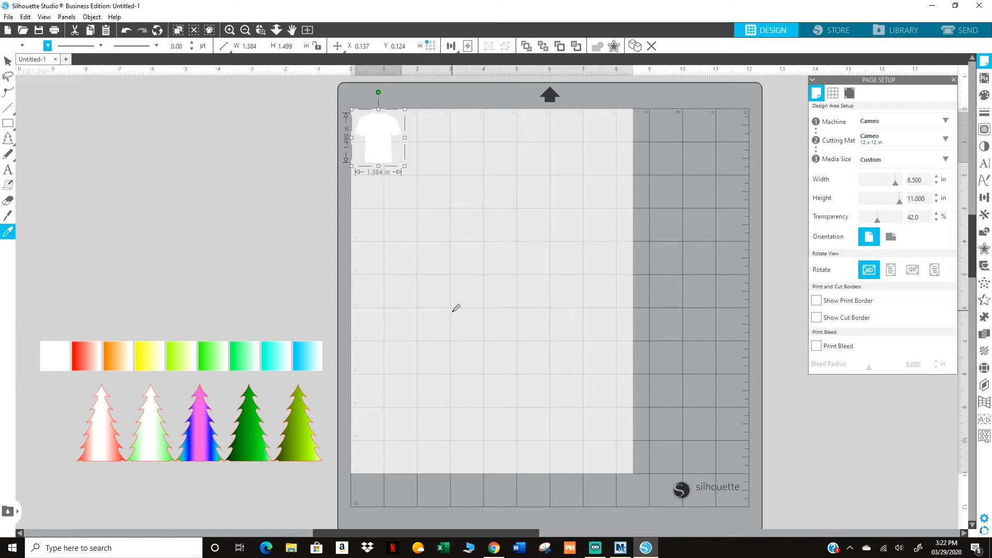
pyautogui.hotkey('ctrl', 'd')
pyautogui.hotkey('ctrl', 'd')
pyautogui.hotkey('ctrl', 'd')
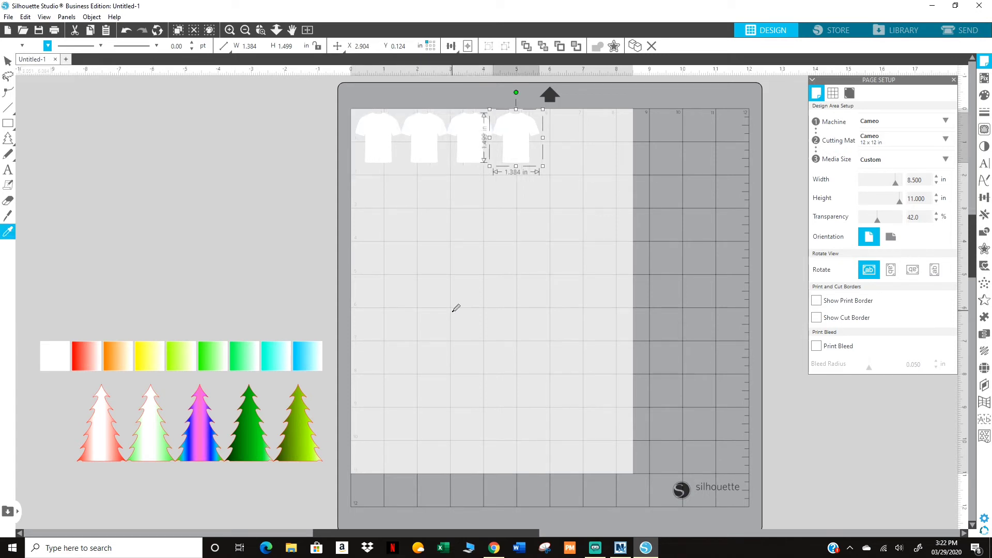
pyautogui.hotkey('ctrl', 'd')
pyautogui.hotkey('ctrl', 'd')
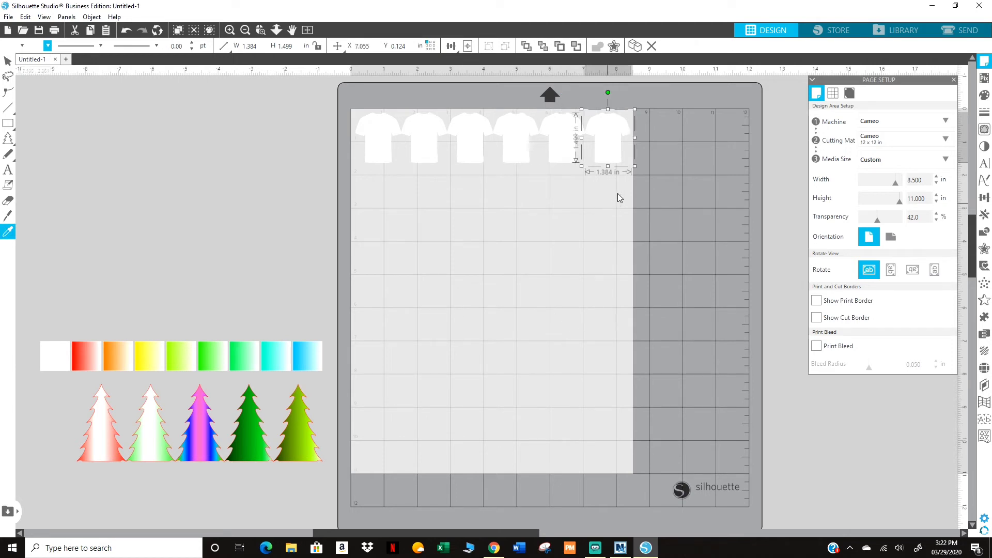
# - Duplicate the row of six t-shirts below itself and nudge the copy down to a Y position of about 1.75 in
pyautogui.click(679, 185)
pyautogui.moveTo(637, 168); pyautogui.dragTo(312, 136)
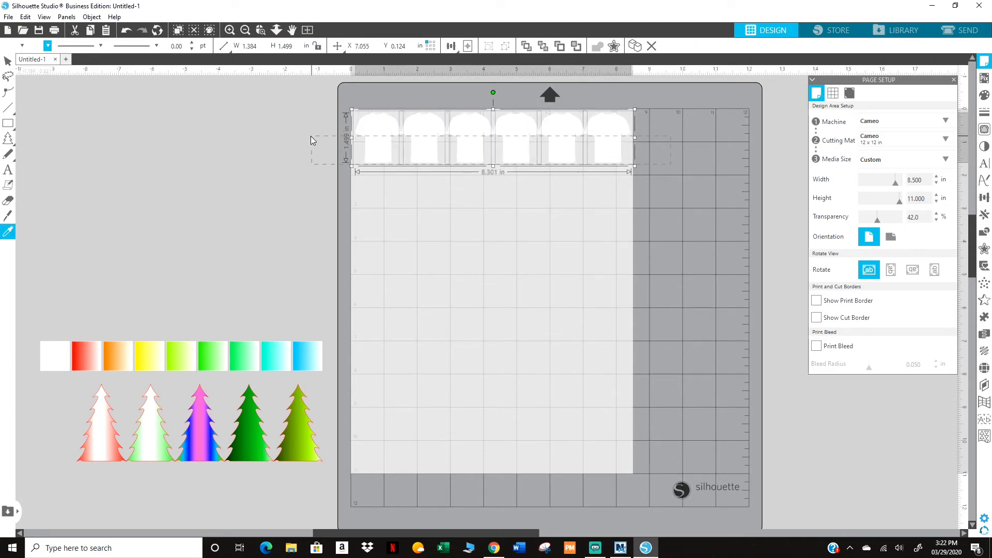
pyautogui.press('i')
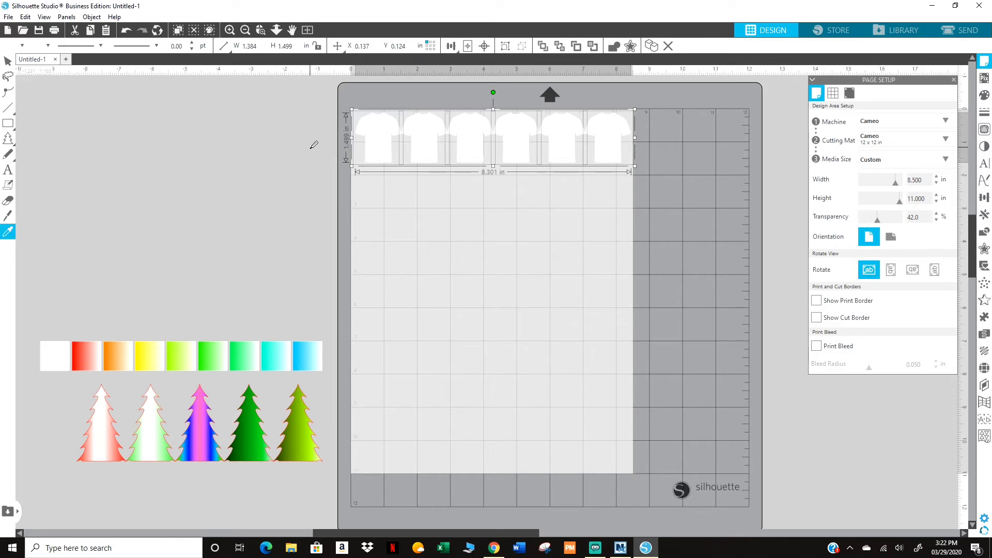
pyautogui.hotkey('ctrl', 'd')
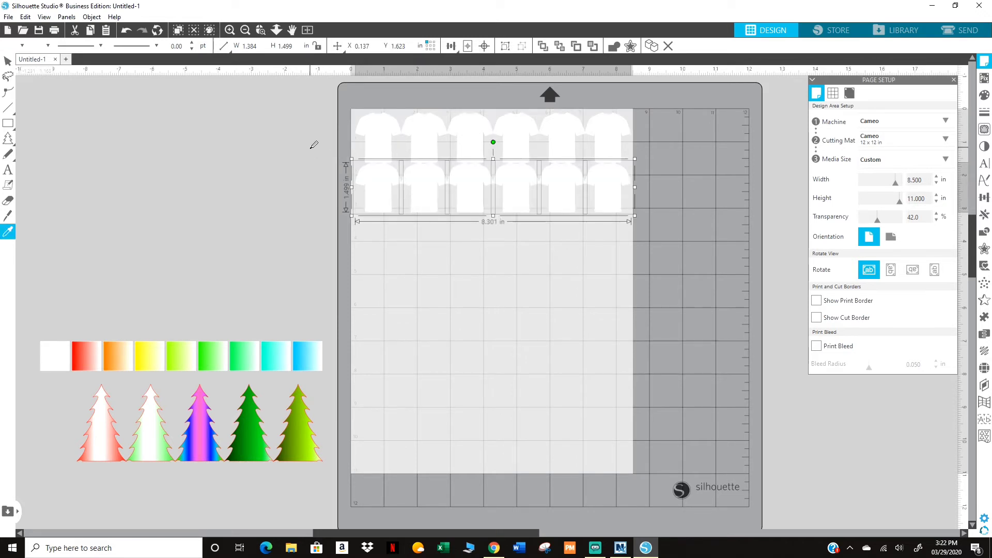
pyautogui.press('Up')
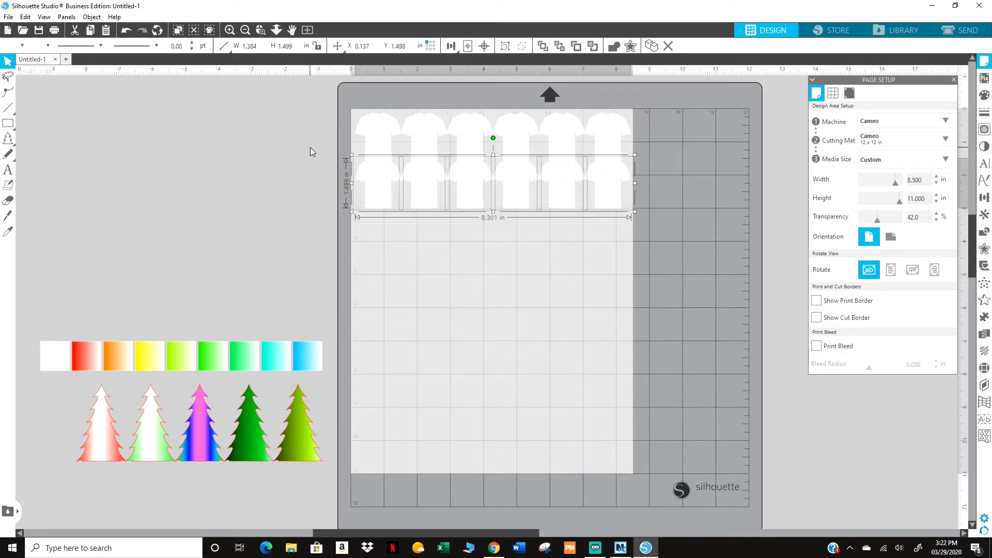
pyautogui.press('Down')
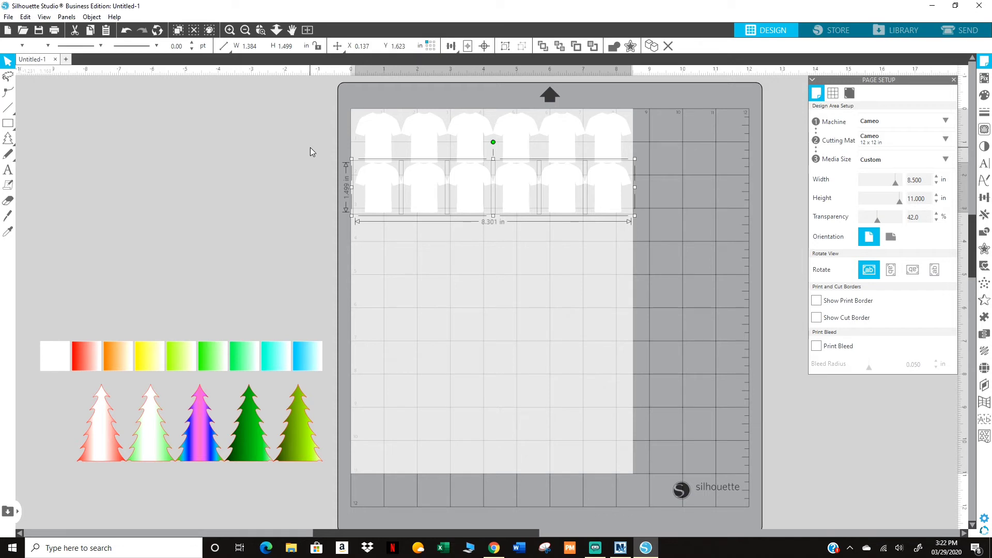
pyautogui.press('Down')
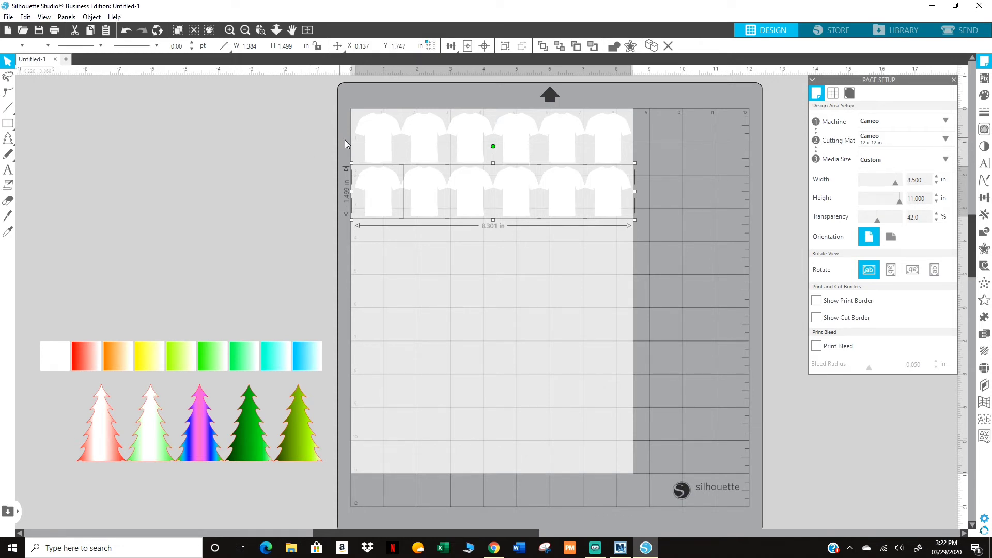
# - Duplicate both rows of t-shirts below and nudge the copies down to match the existing row spacing
pyautogui.click(334, 125)
pyautogui.moveTo(343, 101); pyautogui.dragTo(636, 220)
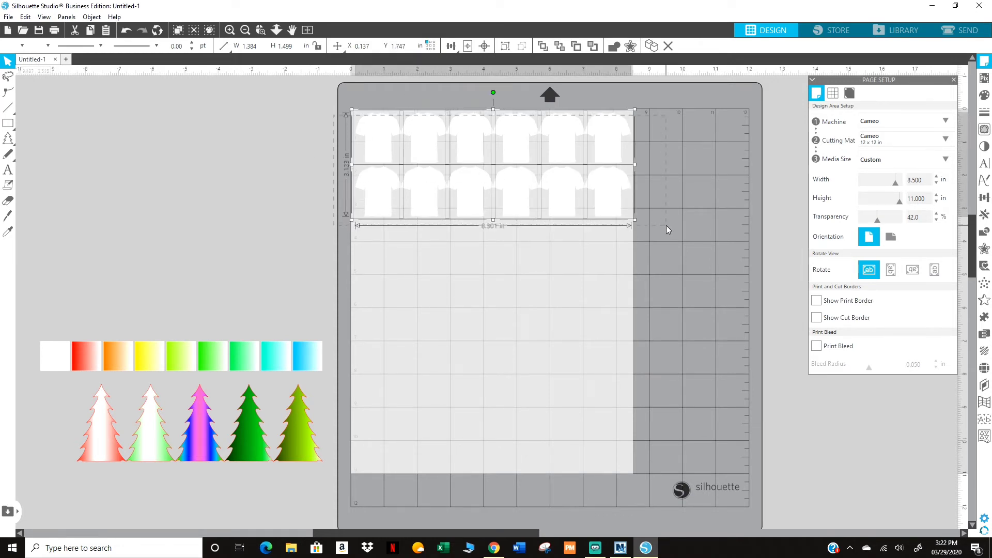
pyautogui.press('i')
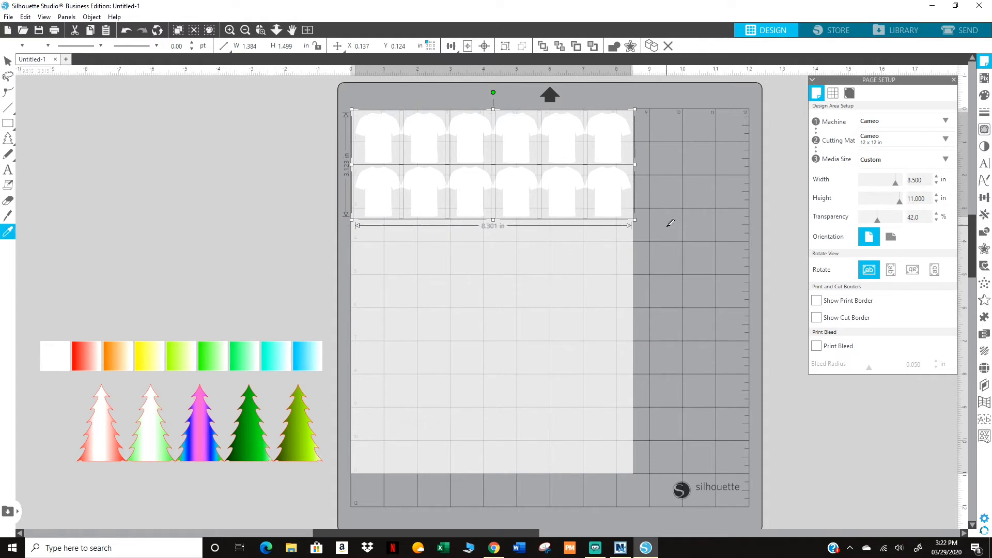
pyautogui.hotkey('ctrl', 'd')
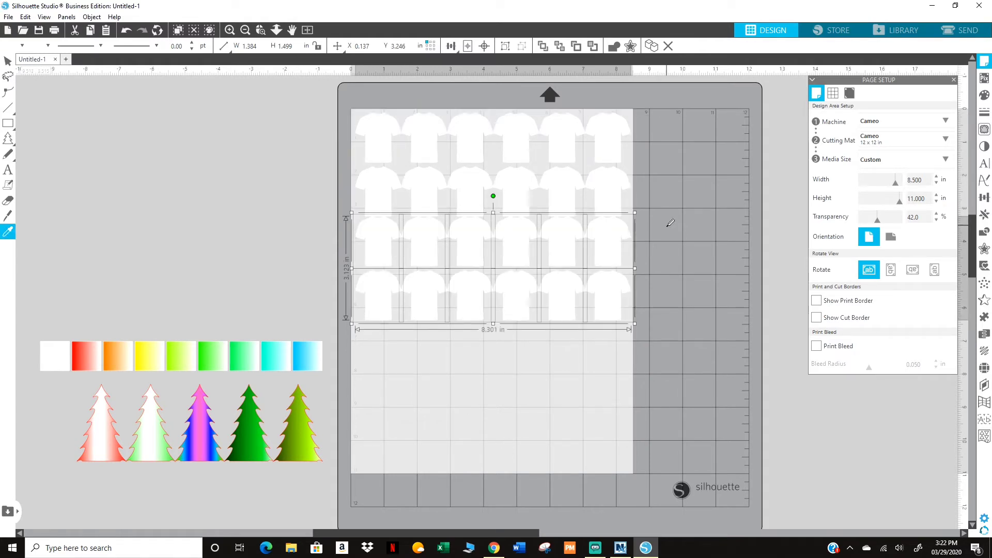
pyautogui.press('v')
pyautogui.press('Down')
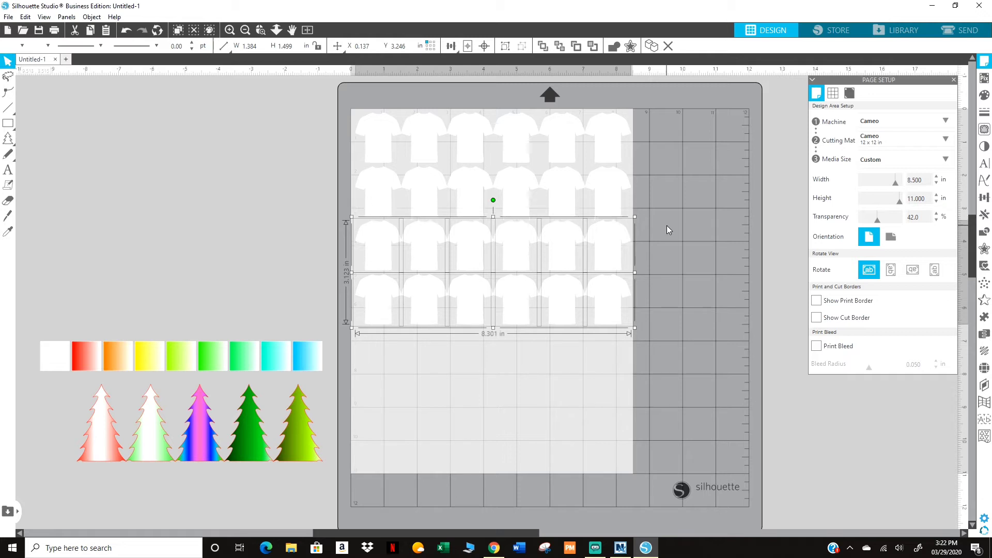
# - Duplicate the second to fourth rows of t-shirts below and delete the bottom row that overhangs the page
pyautogui.click(662, 271)
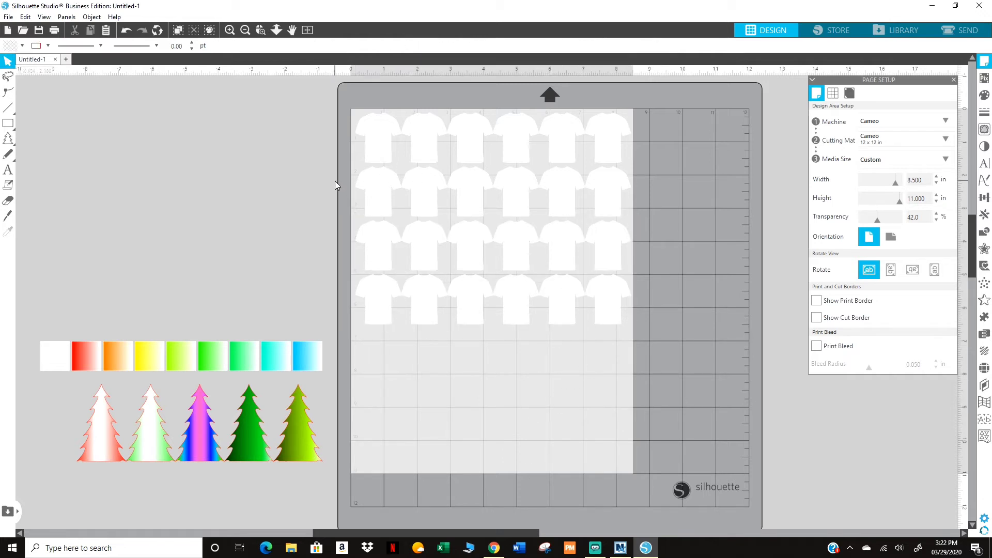
pyautogui.moveTo(335, 181); pyautogui.dragTo(670, 325)
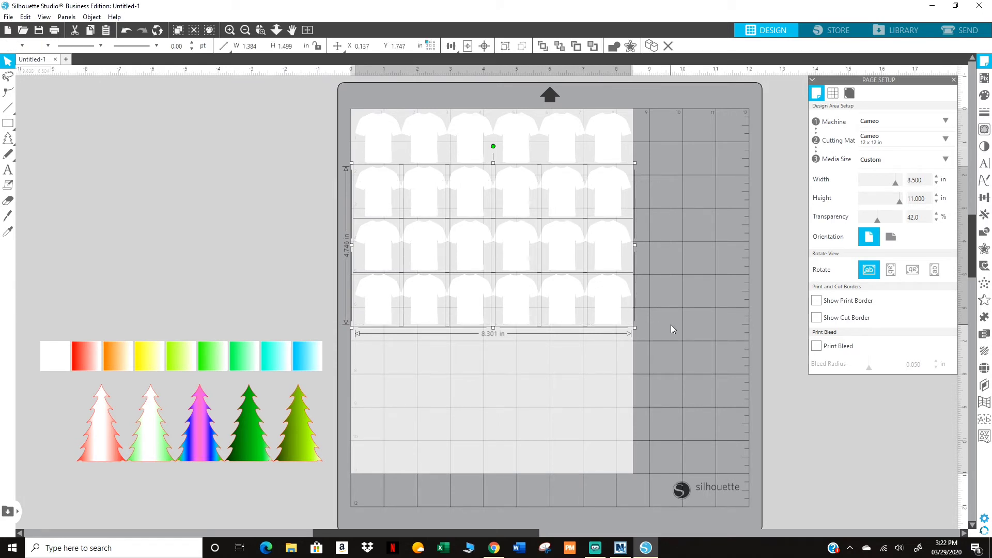
pyautogui.press('i')
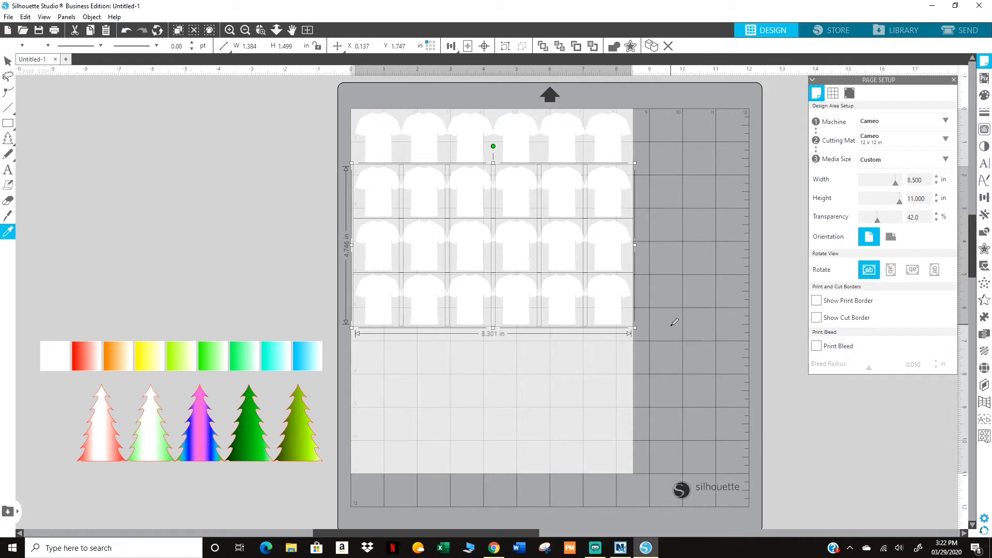
pyautogui.hotkey('ctrl', 'Down')
pyautogui.press('v')
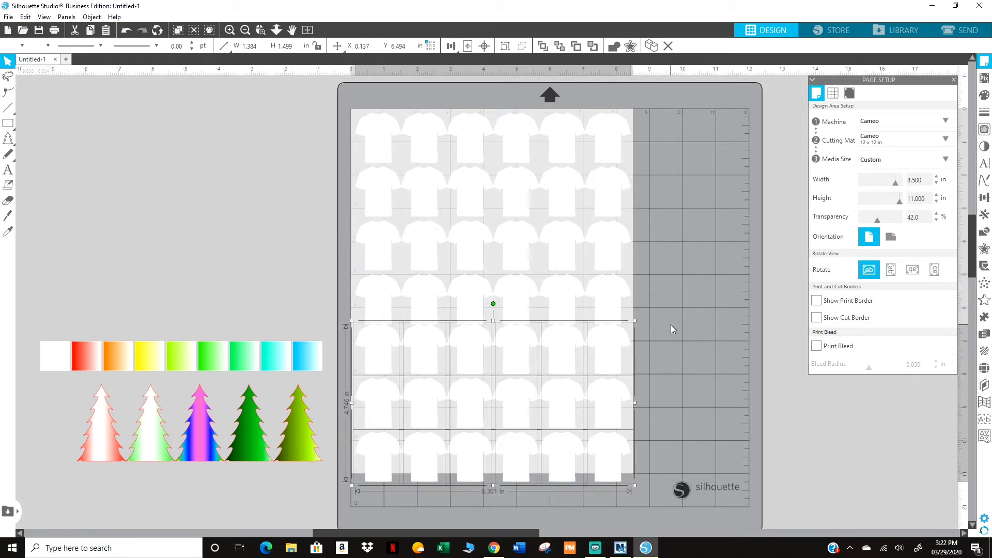
pyautogui.moveTo(666, 485); pyautogui.dragTo(355, 458)
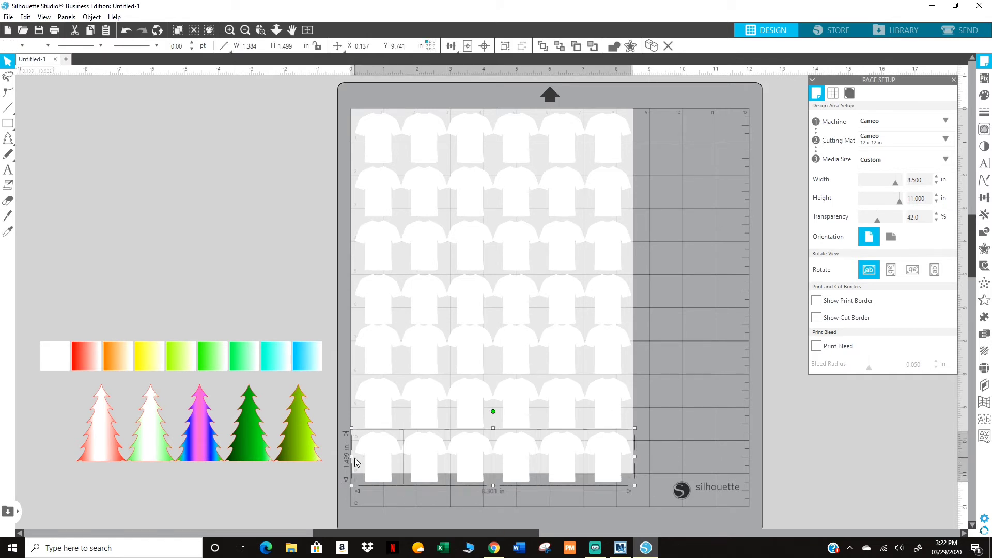
pyautogui.press('Delete')
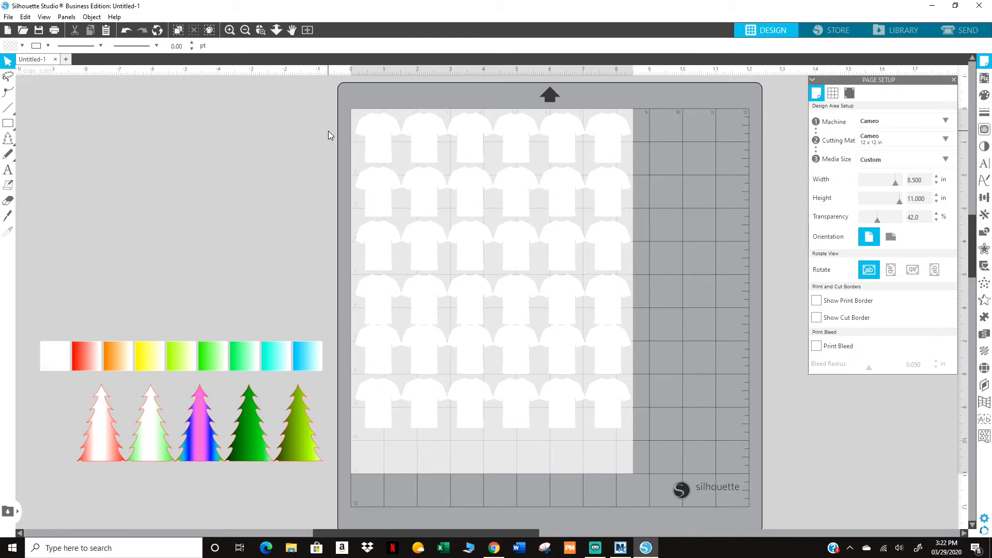
# - Nudge the lower rows down to widen the row spacing, placing the third row at a Y position of about 3.62 in
pyautogui.moveTo(328, 131); pyautogui.dragTo(545, 379)
pyautogui.moveTo(330, 343); pyautogui.dragTo(696, 431)
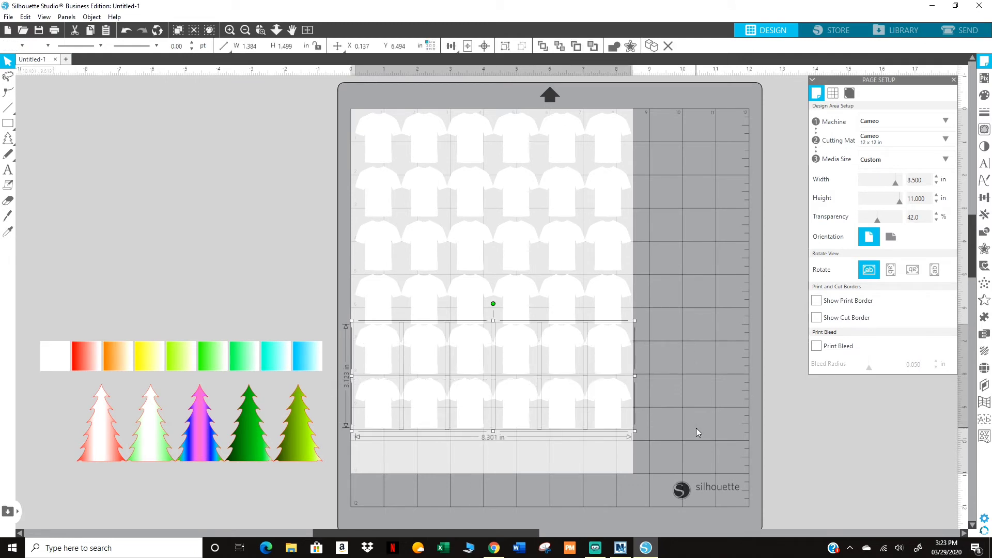
pyautogui.press('Down')
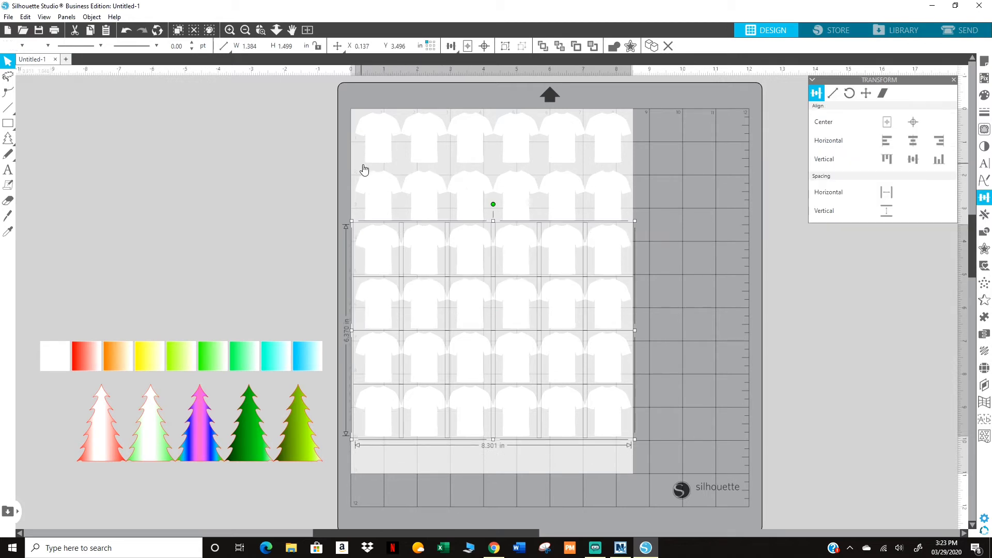
pyautogui.press('Down')
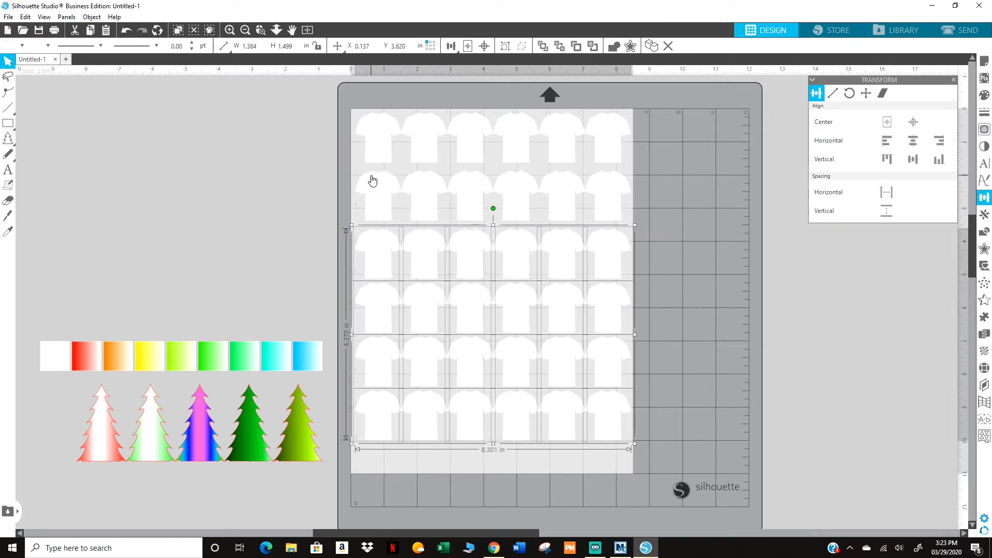
# - Nudge the fourth, fifth and sixth rows down to match the wider spacing, with the fifth row at a Y position of about 7.12 in
pyautogui.click(658, 468)
pyautogui.moveTo(657, 465); pyautogui.dragTo(347, 285)
pyautogui.moveTo(347, 285); pyautogui.dragTo(346, 286)
pyautogui.click(671, 460)
pyautogui.moveTo(666, 469); pyautogui.dragTo(362, 358)
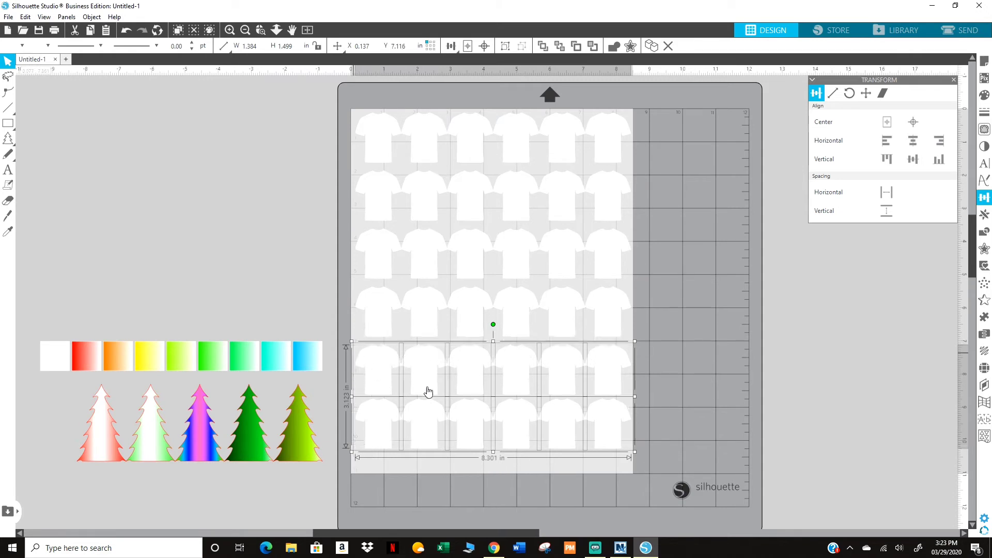
pyautogui.moveTo(658, 470); pyautogui.dragTo(365, 412)
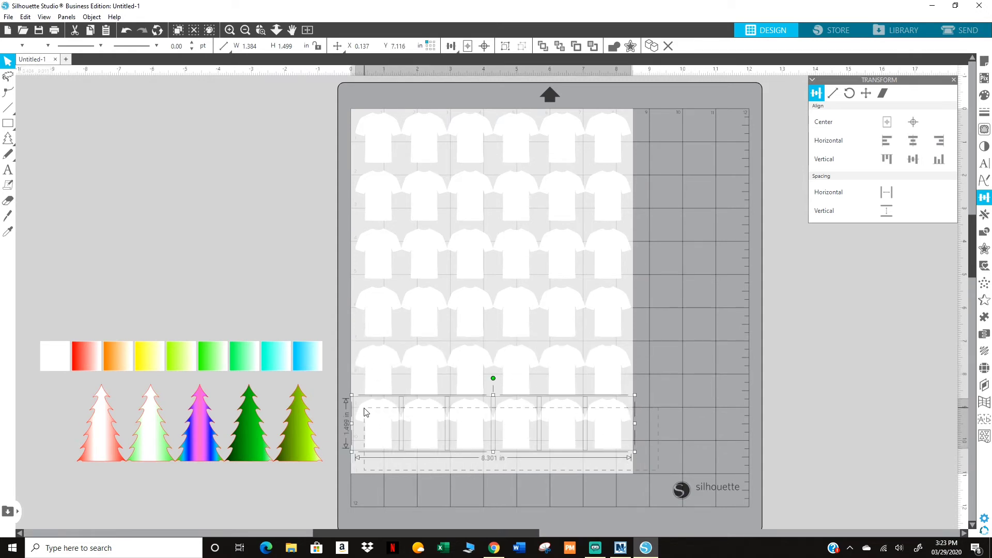
pyautogui.click(693, 357)
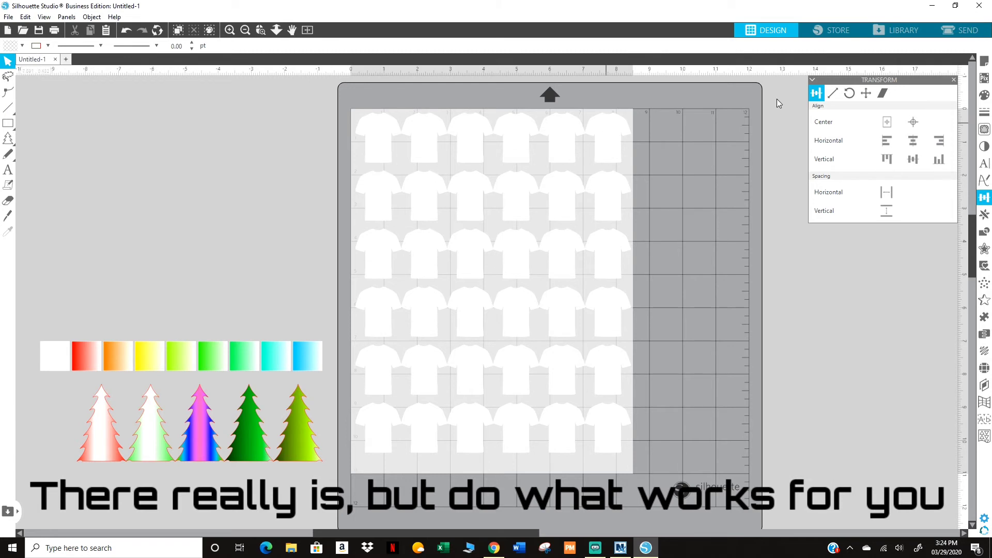
# - Fill the first three t-shirts of the top row with red, orange and yellow gradients that fade to white
pyautogui.click(379, 147)
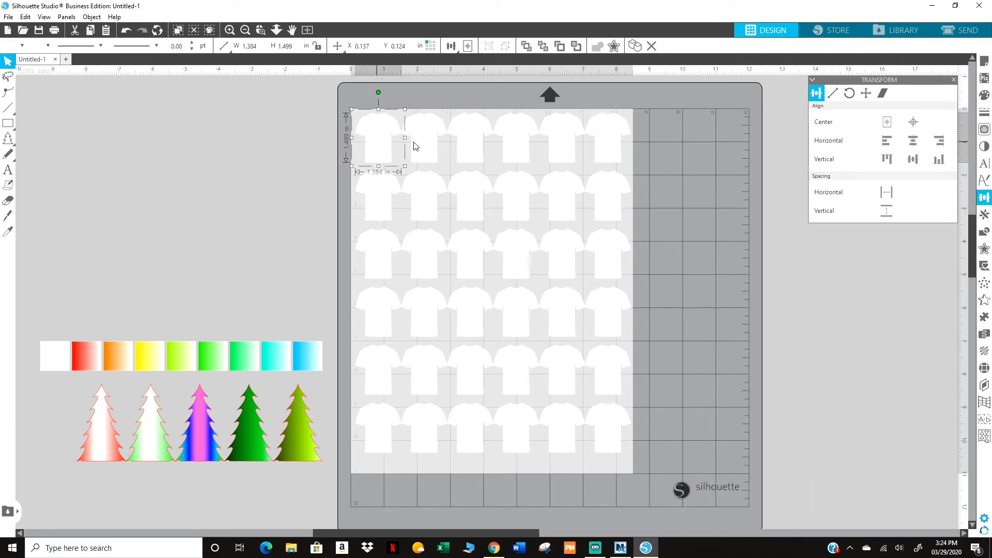
pyautogui.click(984, 95)
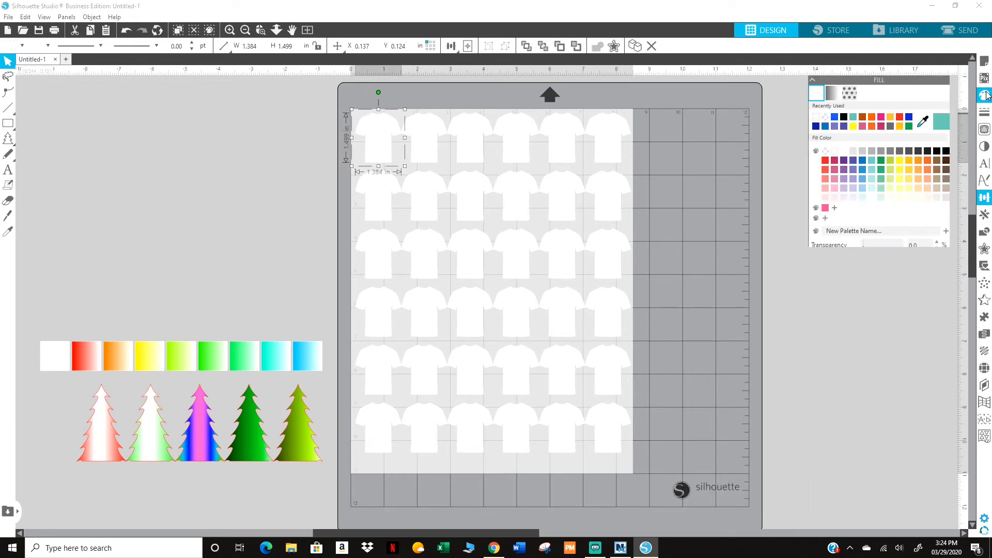
pyautogui.click(832, 93)
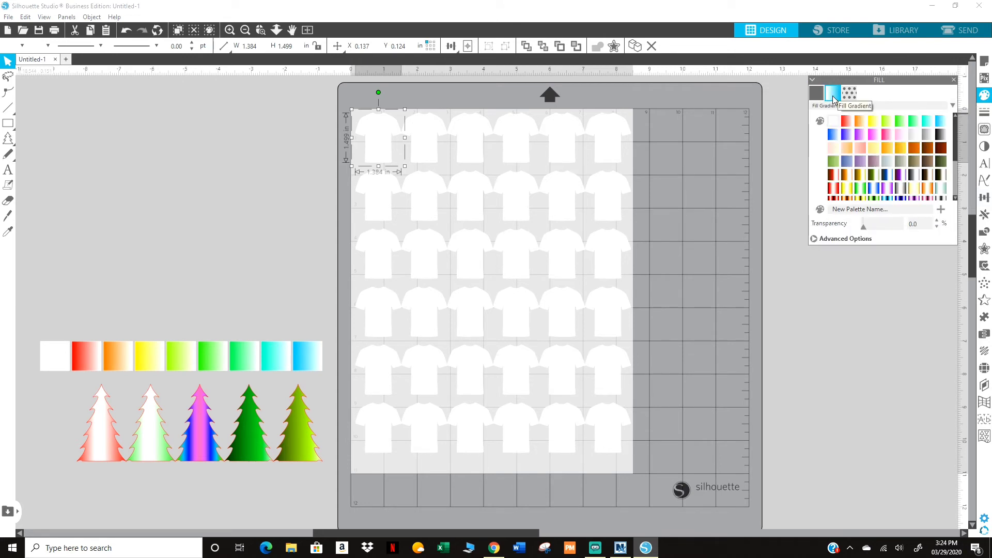
pyautogui.click(834, 124)
pyautogui.click(846, 122)
pyautogui.click(439, 146)
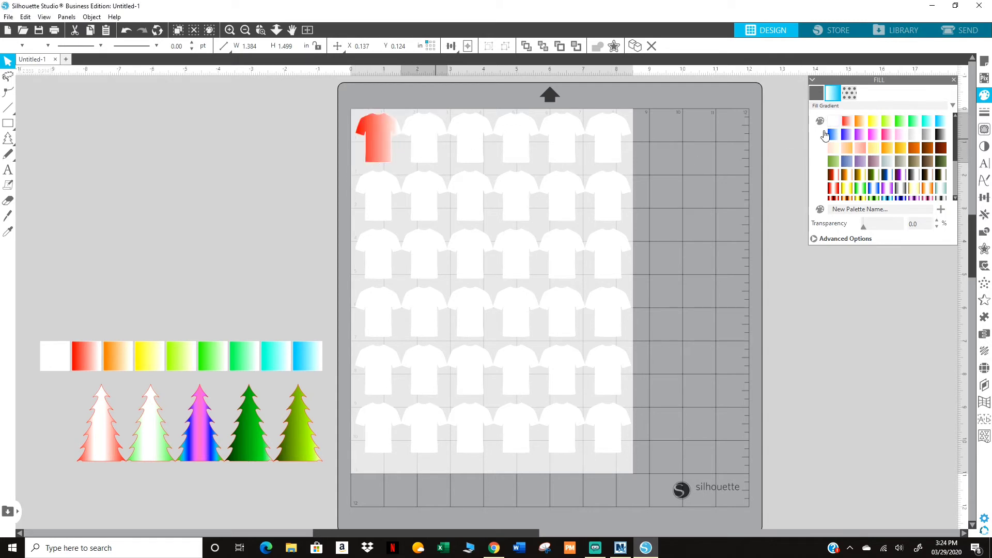
pyautogui.click(859, 122)
pyautogui.click(476, 153)
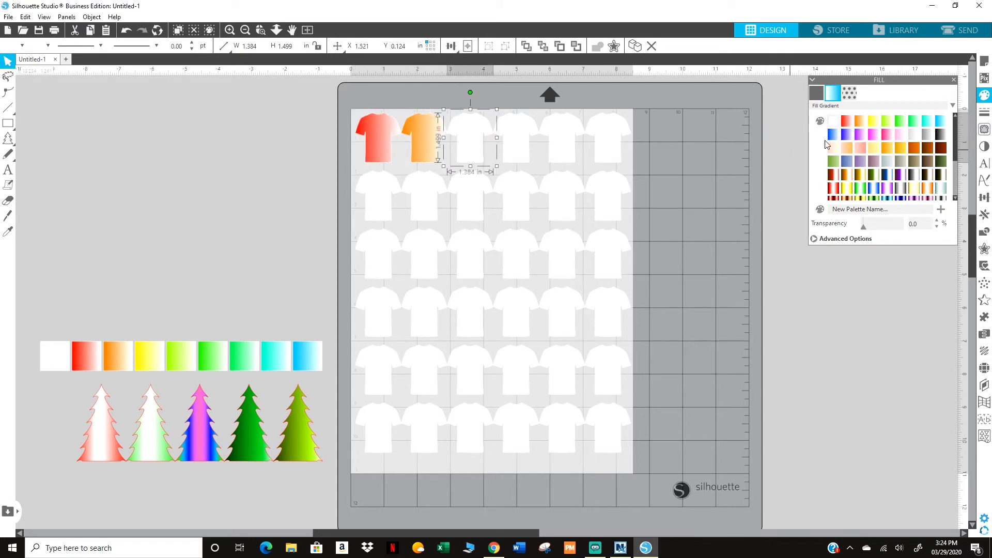
pyautogui.click(873, 122)
# - Fill the last three t-shirts of the top row with lime, green and mint-green gradients
pyautogui.click(523, 148)
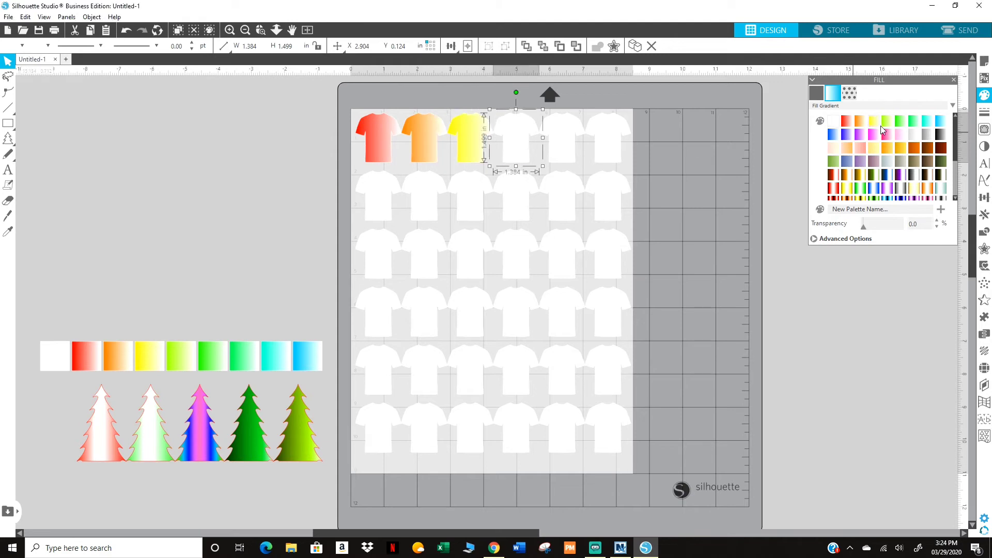
pyautogui.click(885, 122)
pyautogui.click(572, 137)
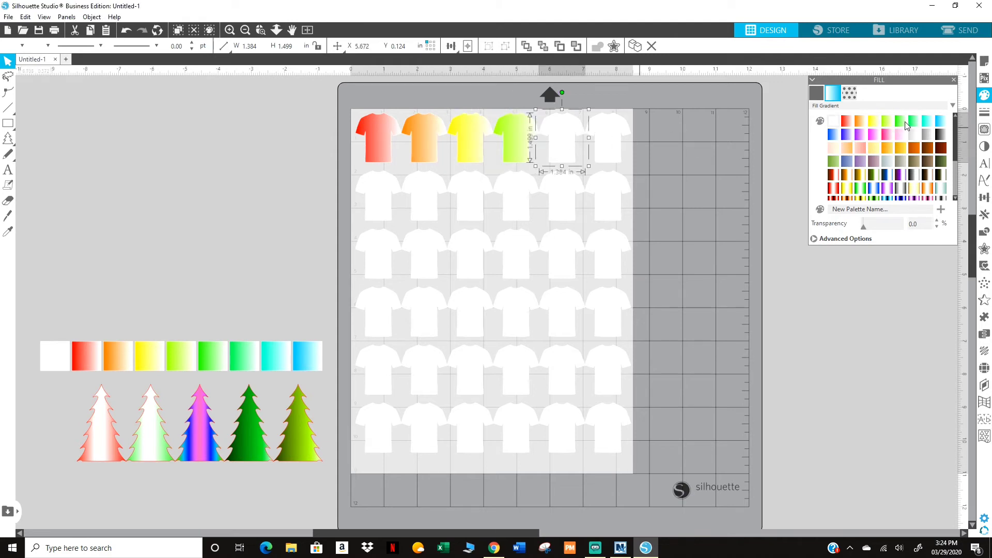
pyautogui.click(905, 123)
pyautogui.click(619, 148)
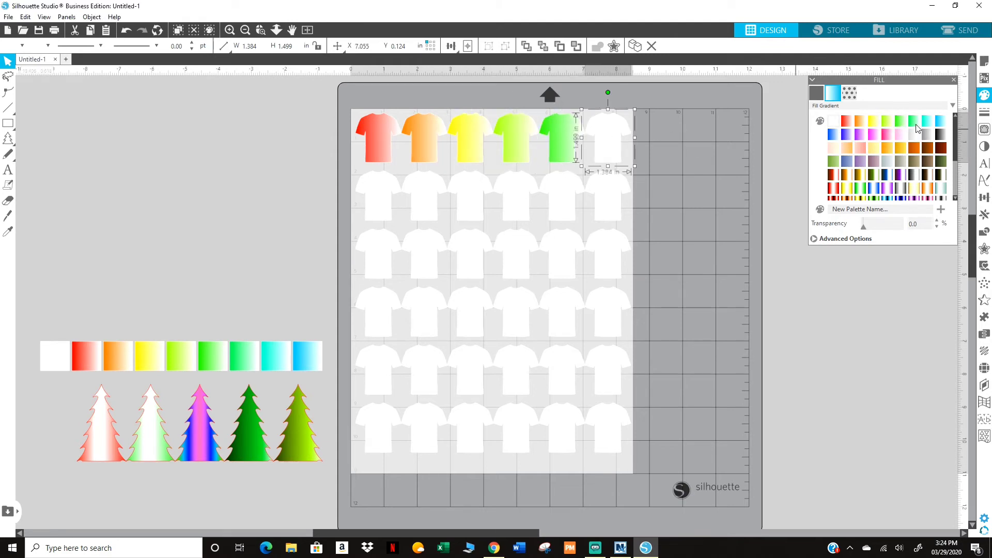
pyautogui.click(915, 123)
# - Fill the first three t-shirts of the second row with turquoise, sky-blue and blue gradients
pyautogui.click(376, 197)
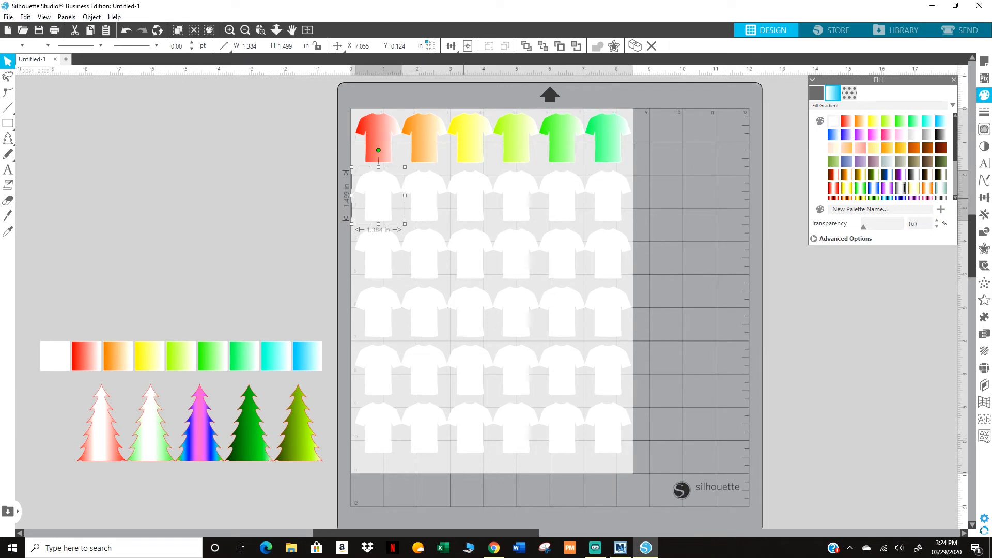
pyautogui.click(927, 123)
pyautogui.click(423, 208)
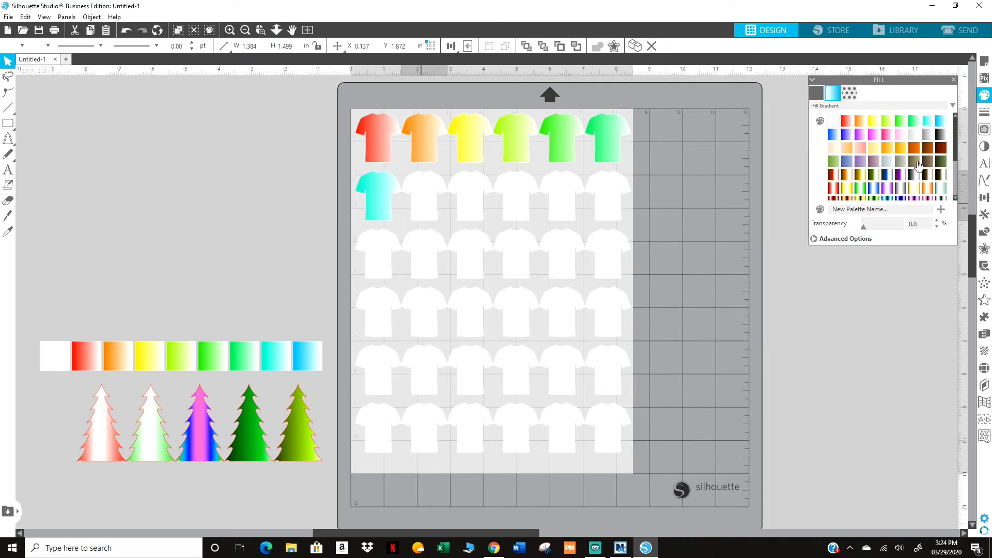
pyautogui.click(939, 123)
pyautogui.click(470, 217)
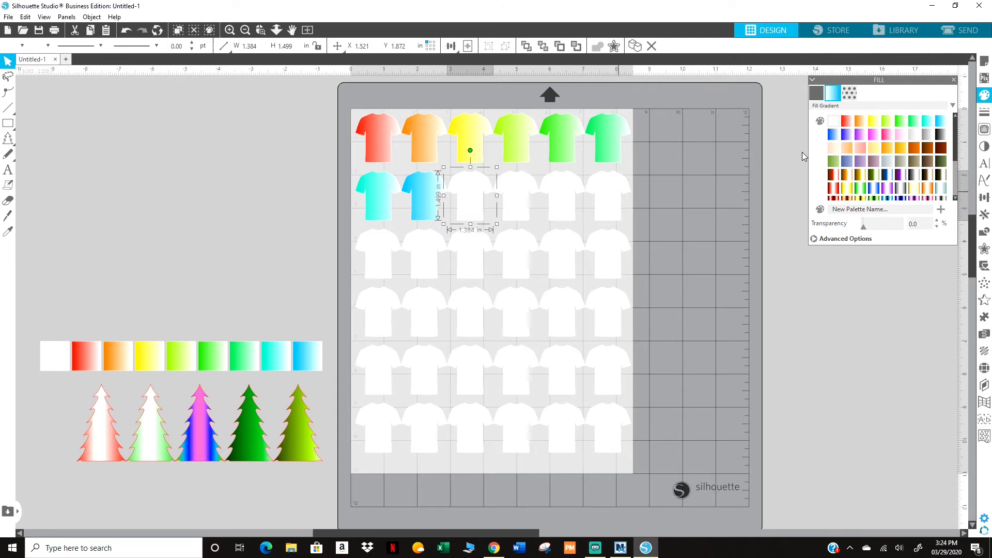
pyautogui.click(833, 138)
# - Fill the last three t-shirts of the second row with purple, magenta and pinkish-red gradients
pyautogui.click(516, 211)
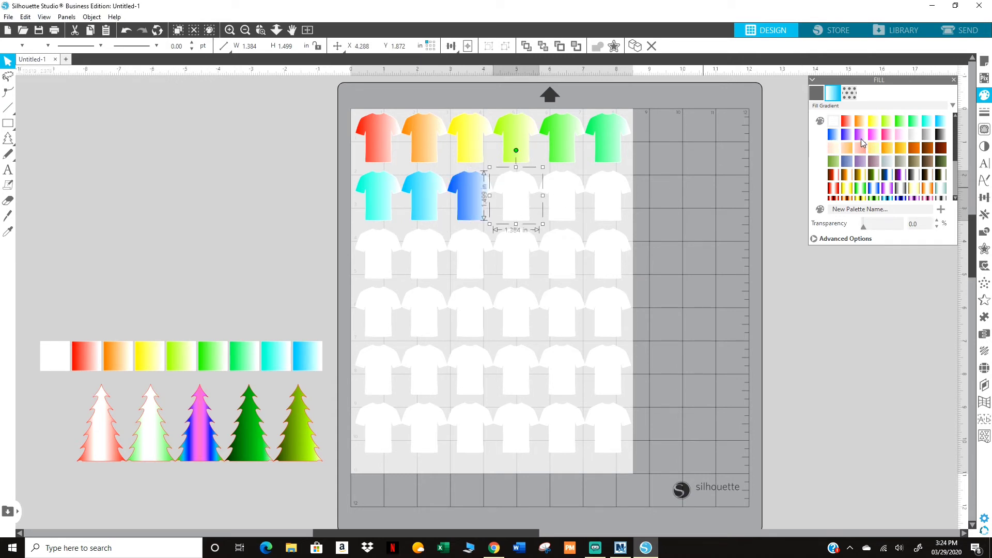
pyautogui.click(860, 137)
pyautogui.click(561, 196)
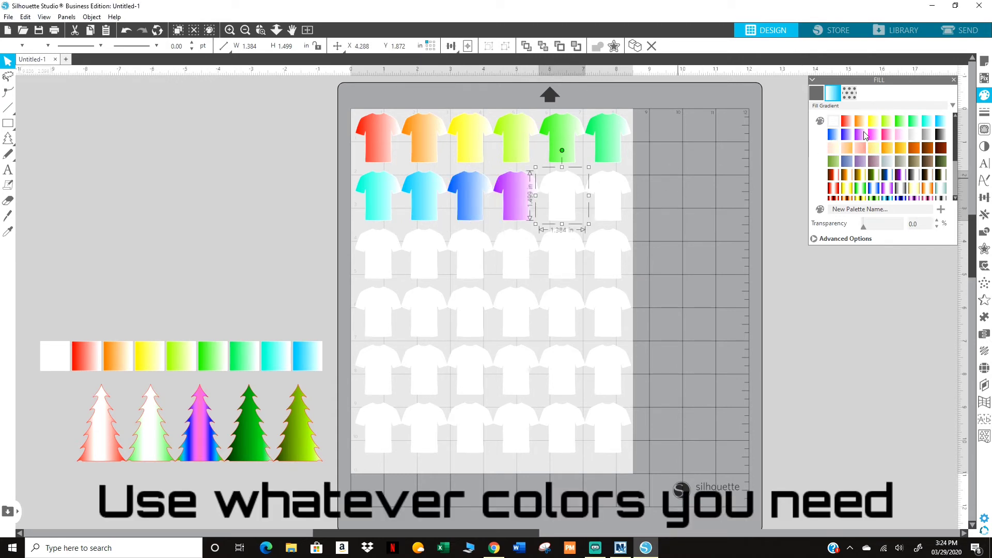
pyautogui.click(873, 138)
pyautogui.click(609, 209)
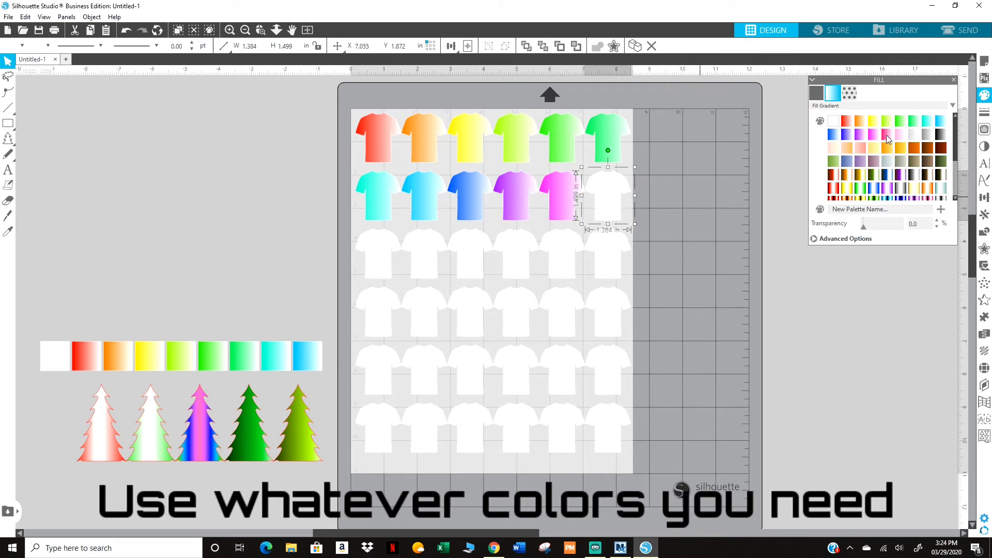
pyautogui.click(886, 135)
# - Fill the first four t-shirts of the third row with pale pink, very light gray, gray and black gradients
pyautogui.click(377, 256)
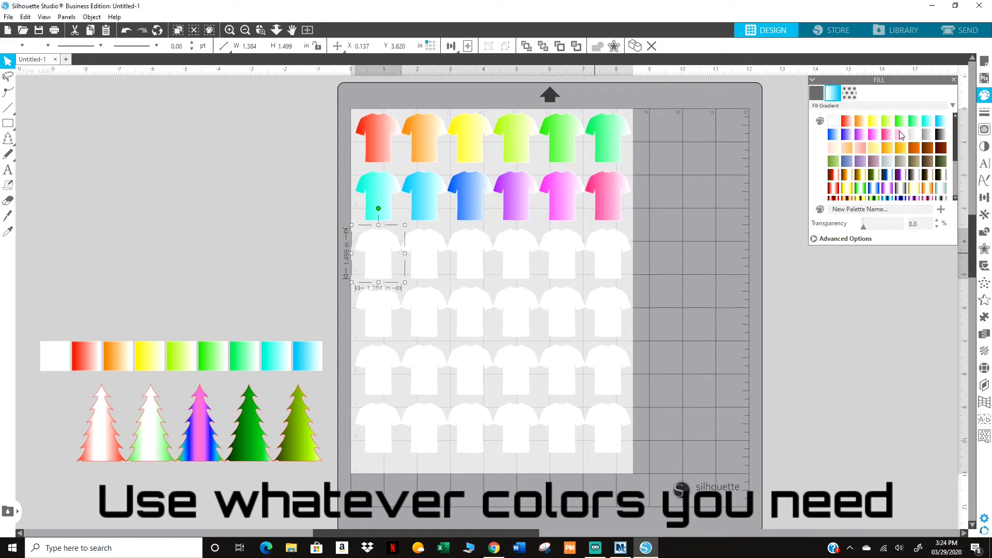
pyautogui.click(901, 135)
pyautogui.click(426, 261)
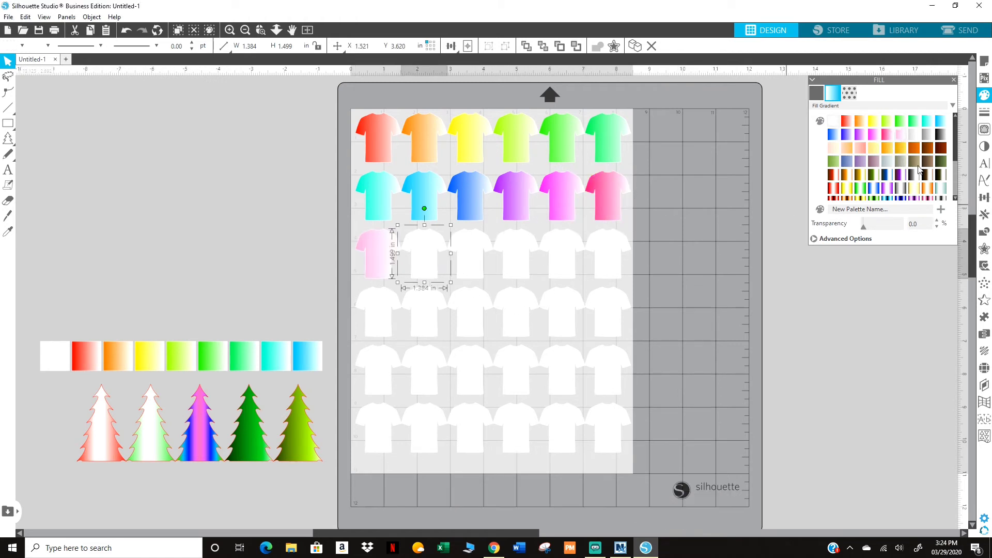
pyautogui.click(473, 271)
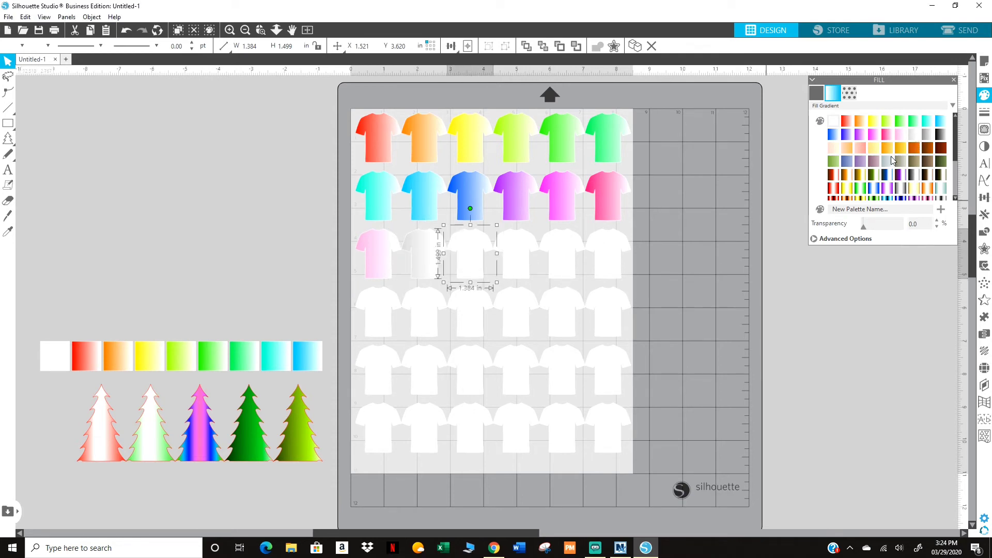
pyautogui.click(933, 135)
pyautogui.click(519, 262)
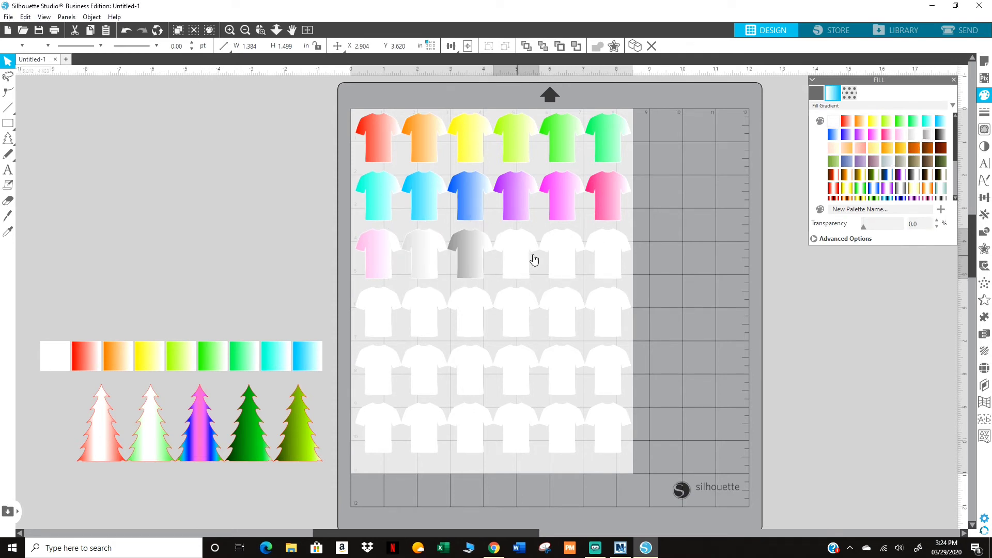
pyautogui.click(944, 139)
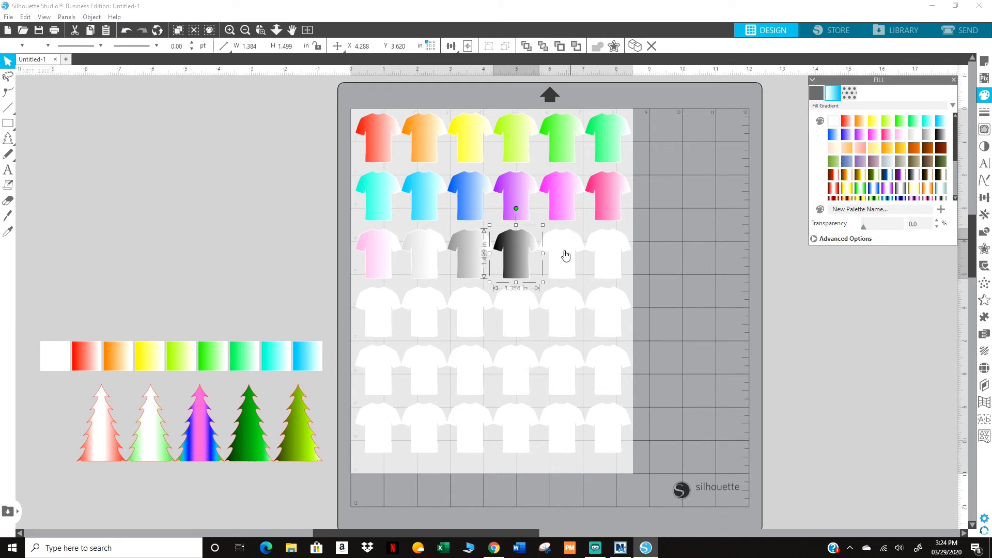
# - Fill the last two t-shirts of the third row with cream and light-orange gradients and the fourth row's first with a salmon gradient
pyautogui.click(565, 255)
pyautogui.click(839, 151)
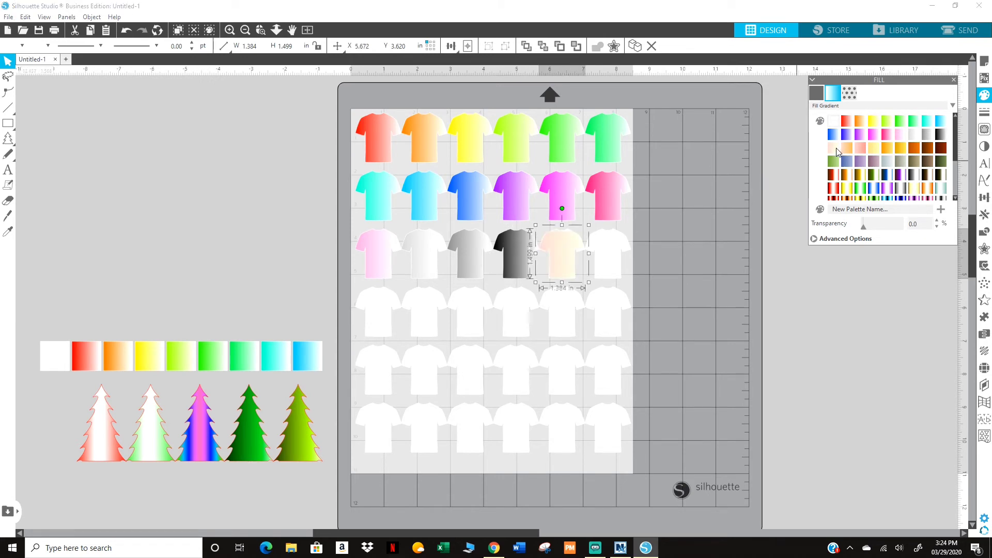
pyautogui.click(609, 256)
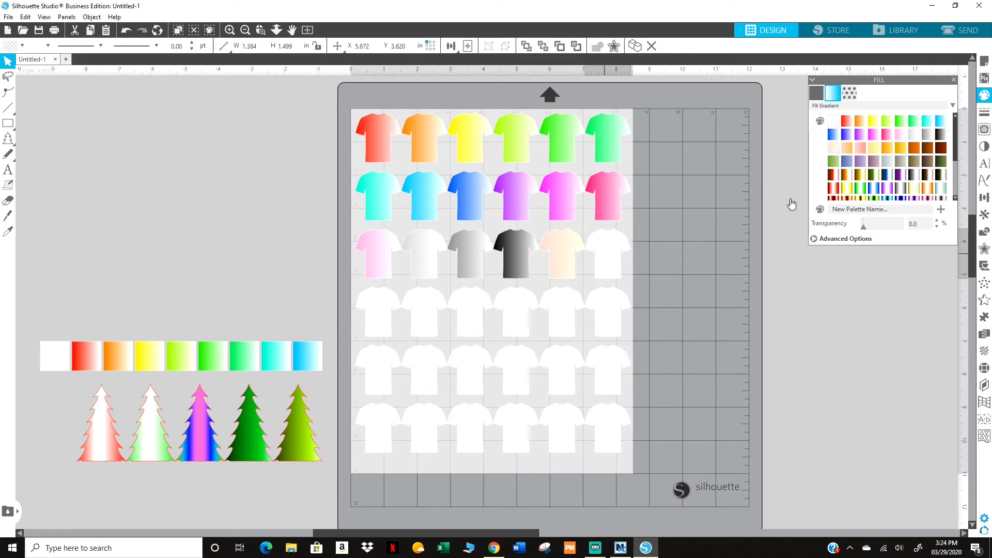
pyautogui.click(848, 151)
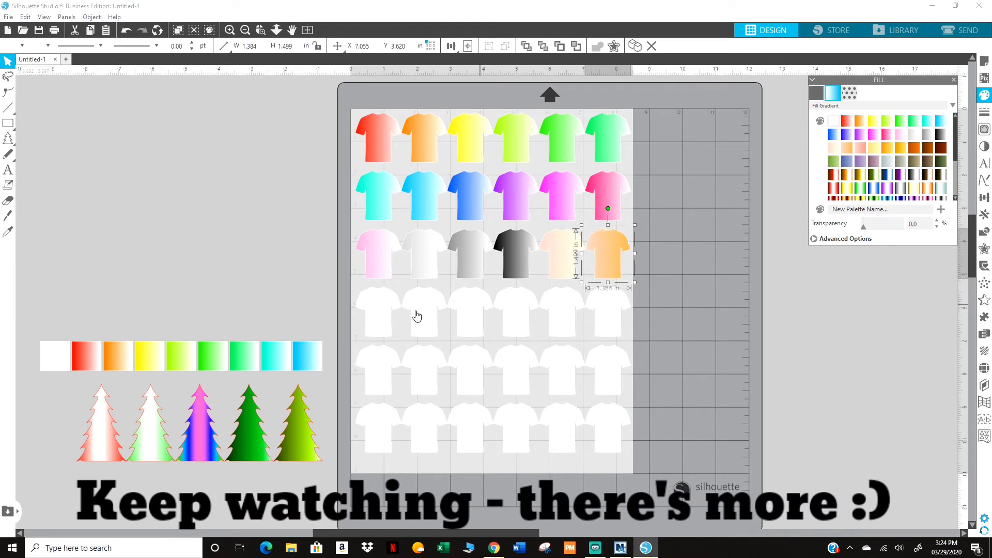
pyautogui.click(384, 319)
pyautogui.click(861, 148)
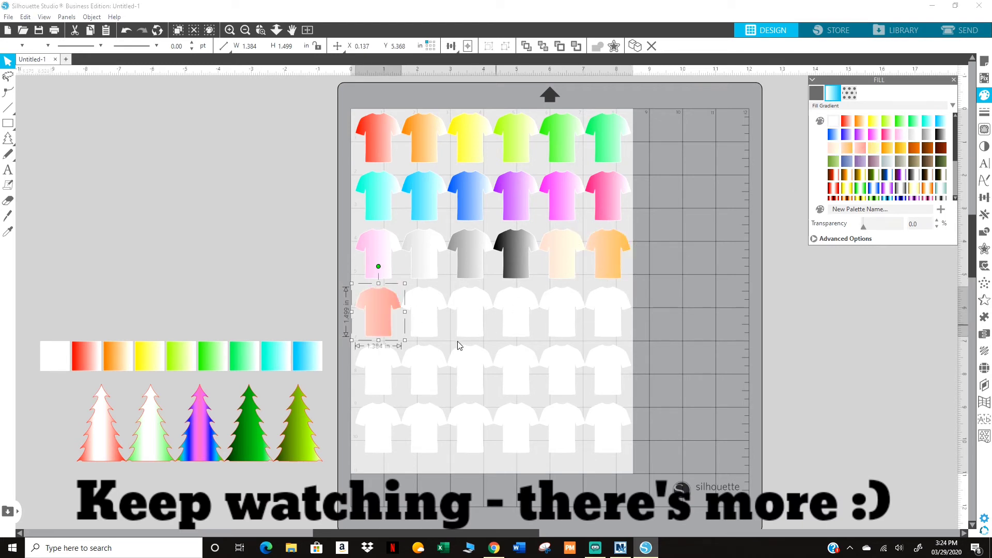
# - Fill the second, third and fourth t-shirts of the fourth row with pale yellow, orange and golden-yellow gradients
pyautogui.click(420, 326)
pyautogui.click(873, 148)
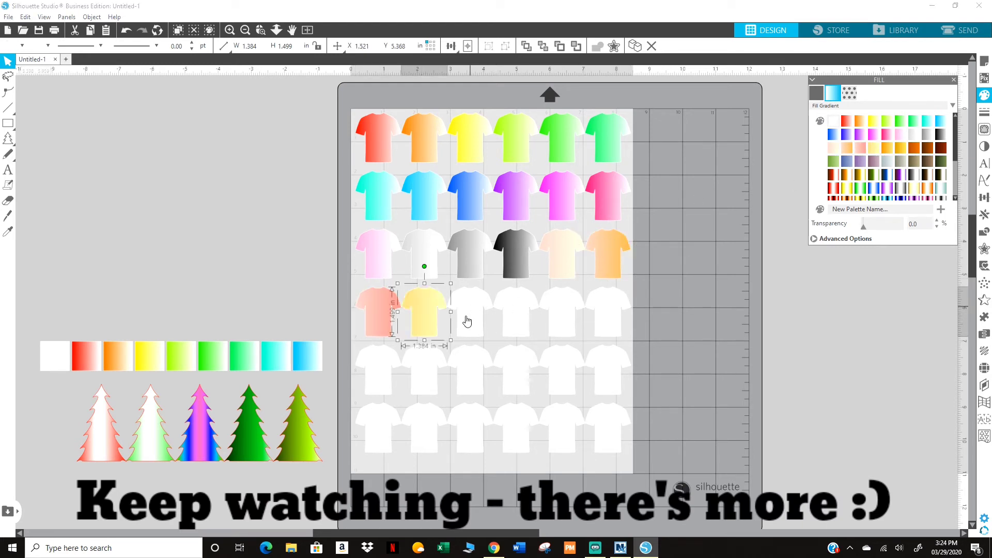
pyautogui.click(466, 323)
pyautogui.click(887, 149)
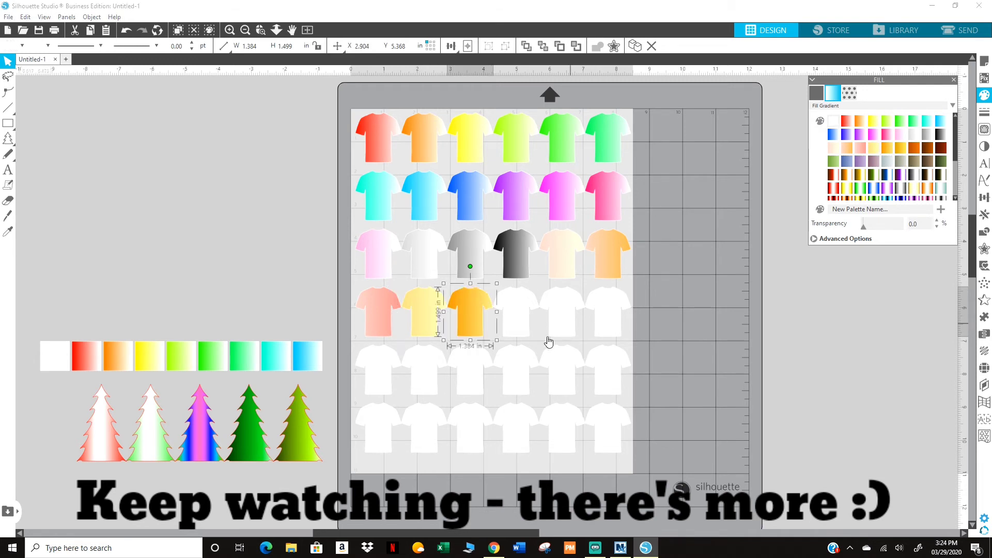
pyautogui.click(522, 323)
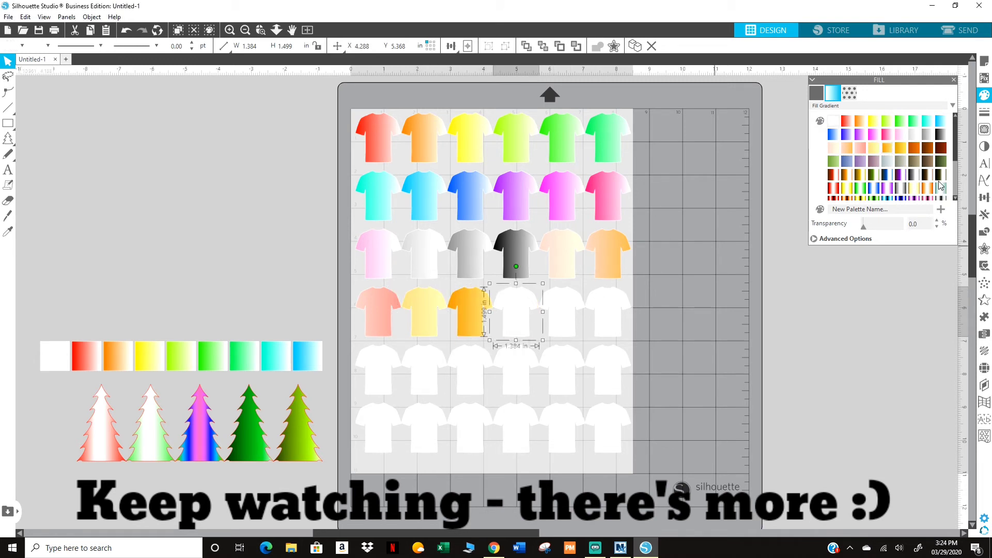
pyautogui.click(902, 150)
# - Fill the fourth row's last two t-shirts with dark-orange and brown gradients and the fifth row's first with a dark reddish-brown gradient
pyautogui.click(566, 315)
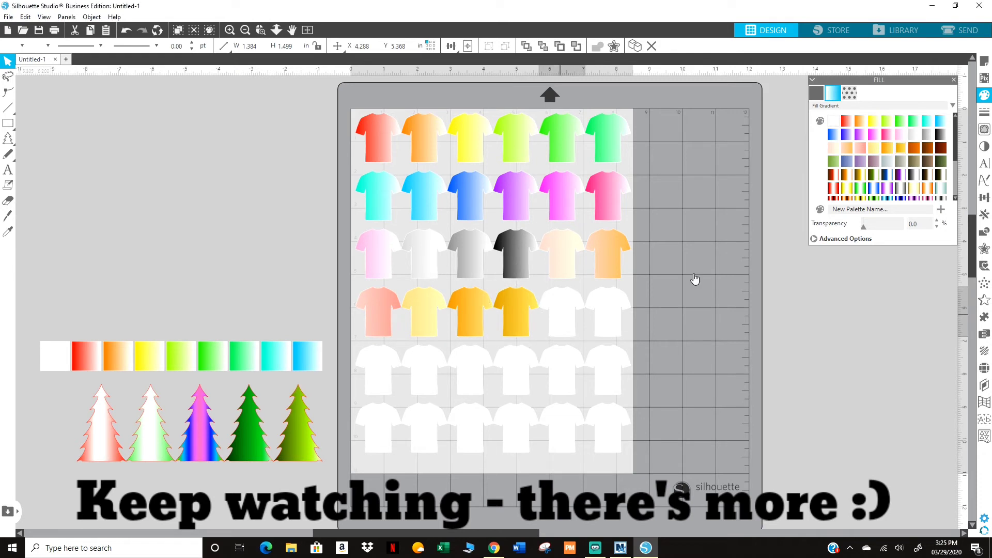
pyautogui.click(914, 151)
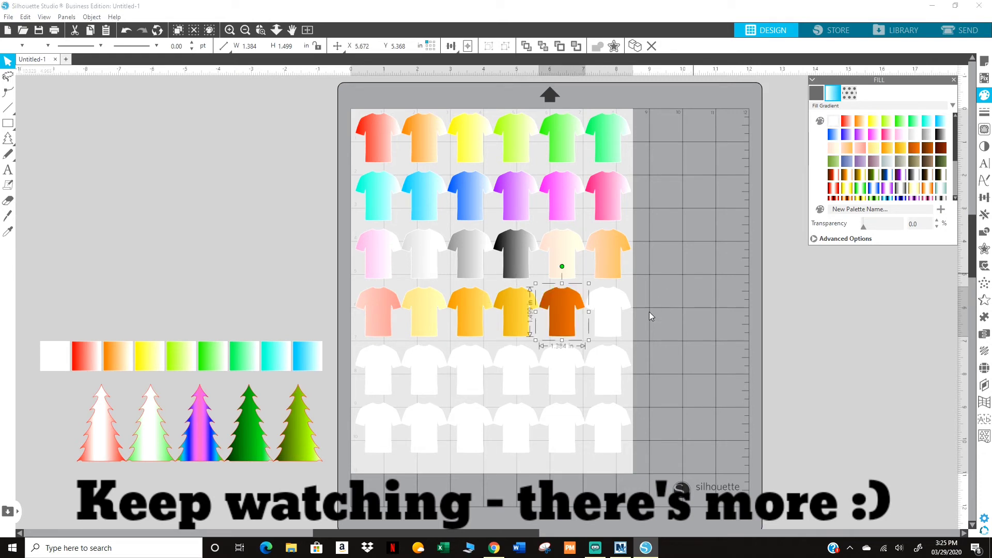
pyautogui.click(601, 320)
pyautogui.click(933, 150)
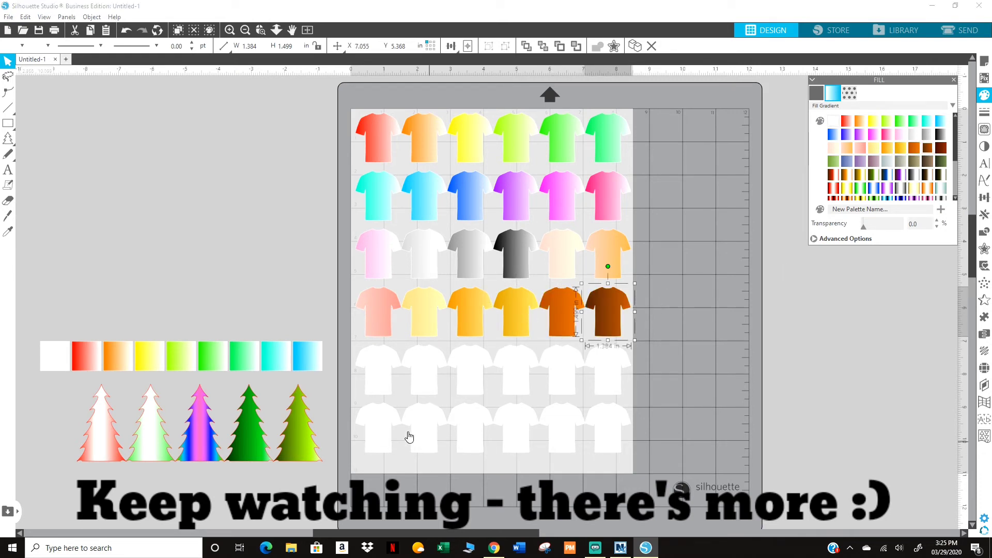
pyautogui.click(373, 381)
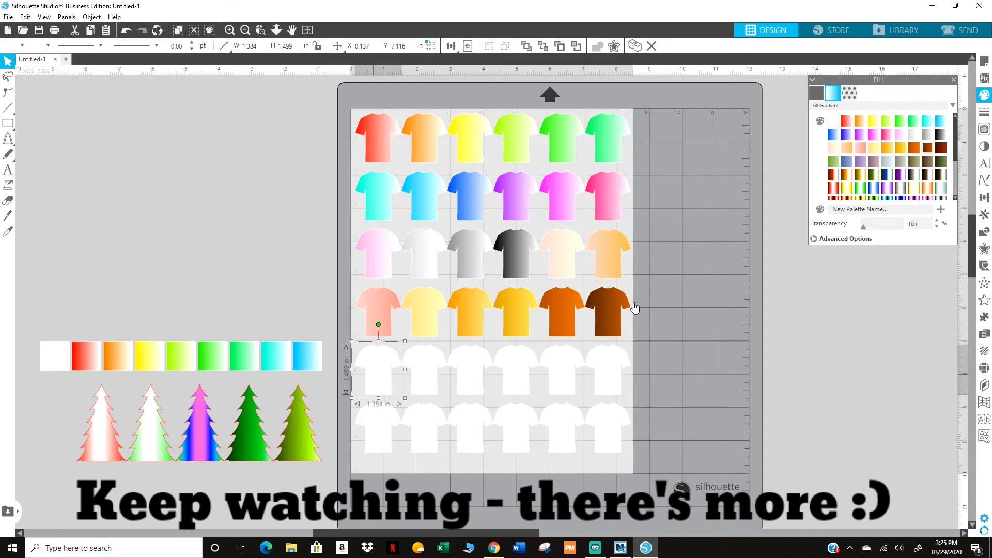
pyautogui.click(941, 152)
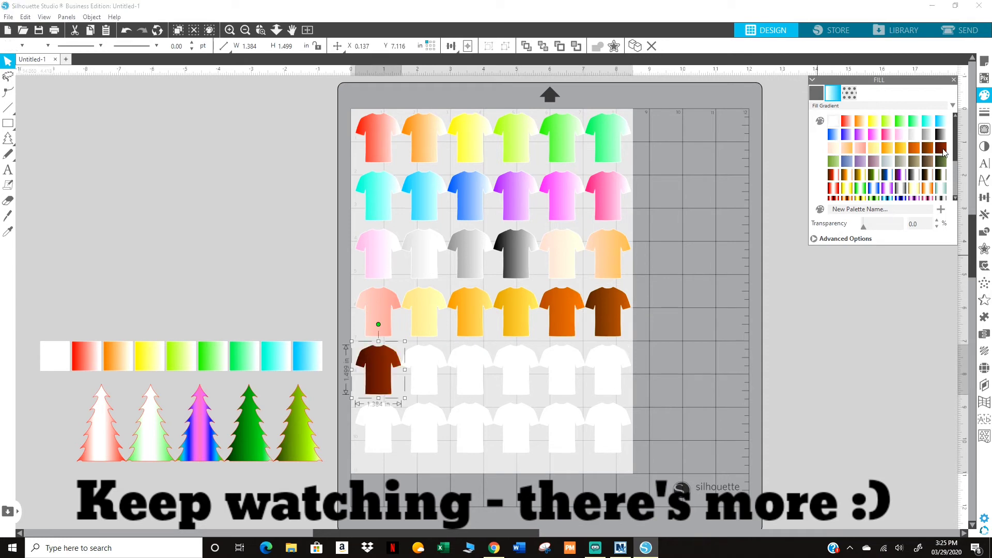
# - Fill the second, third and fourth t-shirts of the fifth row with muted green, slate-blue and lavender gradients
pyautogui.click(414, 376)
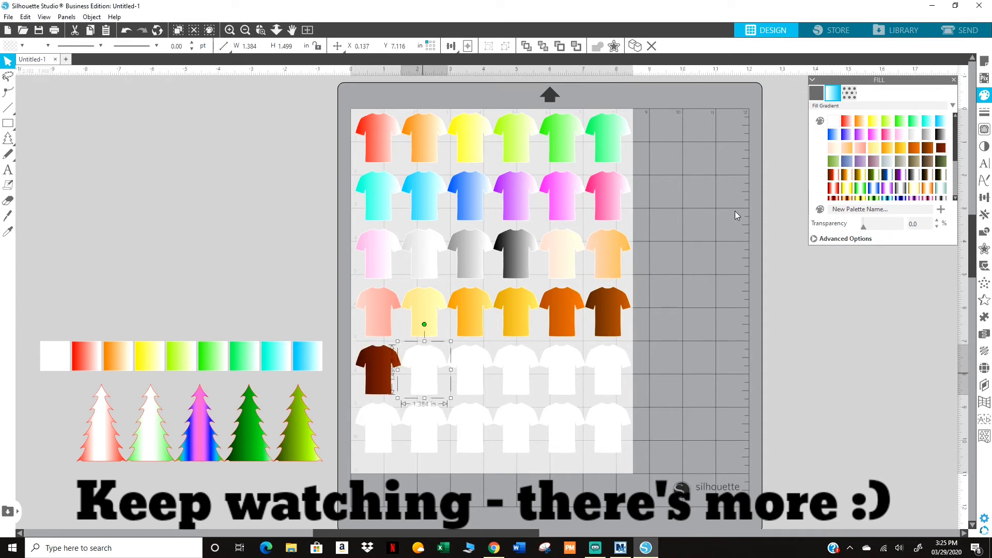
pyautogui.click(836, 164)
pyautogui.click(470, 373)
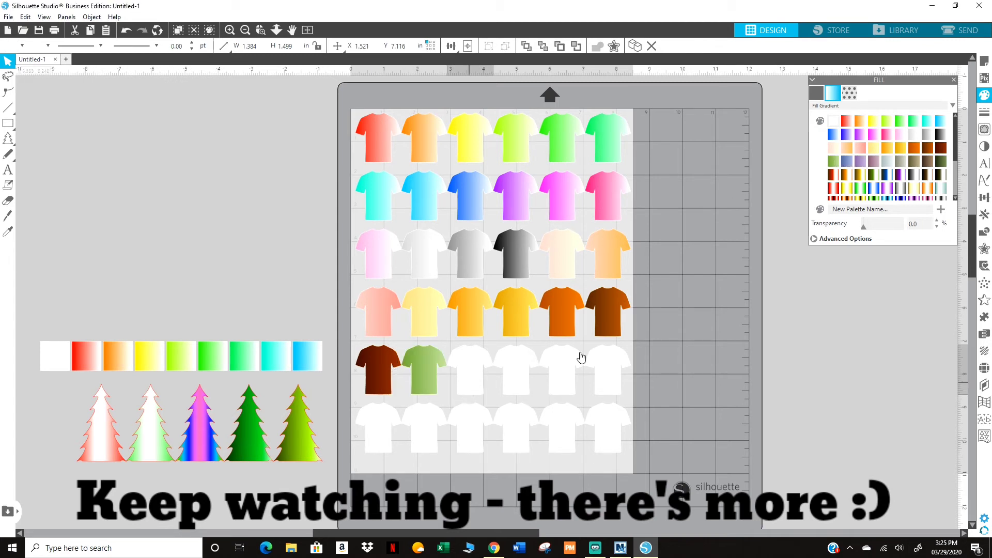
pyautogui.click(849, 164)
pyautogui.click(519, 380)
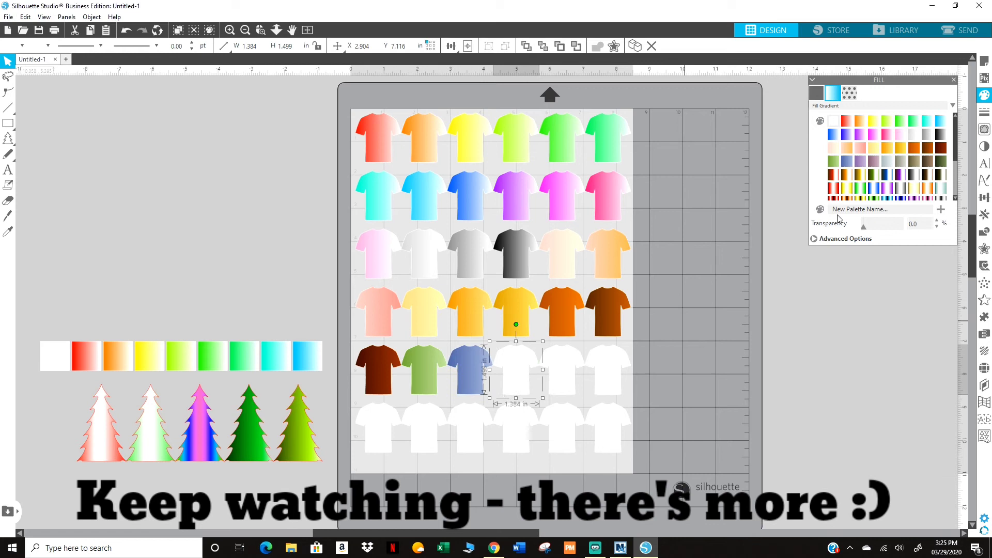
pyautogui.click(861, 163)
# - Fill the last two t-shirts of the fifth row with mauve and pale blue-gray gradients
pyautogui.click(566, 375)
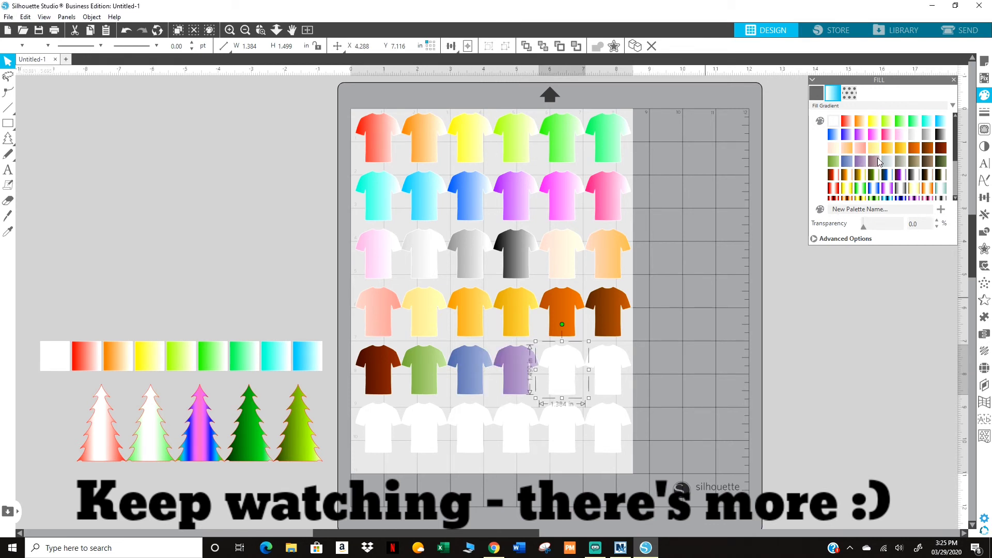
pyautogui.click(880, 161)
pyautogui.click(611, 383)
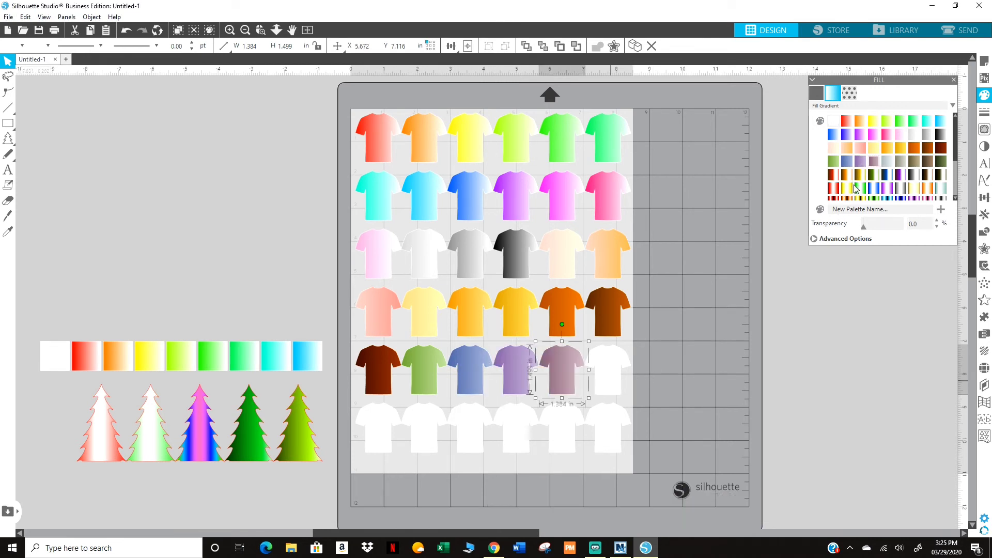
pyautogui.click(887, 165)
# - Fill the first three t-shirts of the sixth row with greenish-gray, khaki and dull brown gradients
pyautogui.click(386, 428)
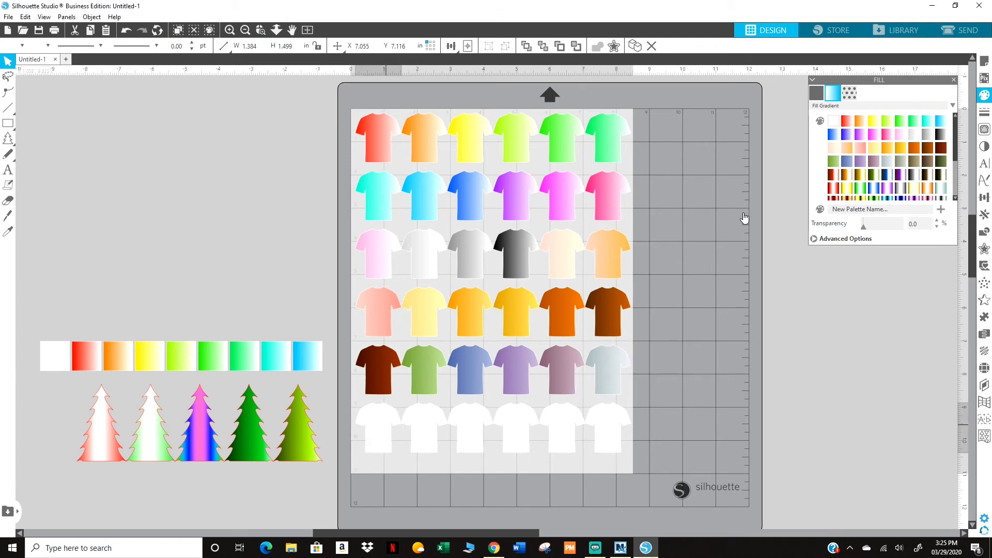
pyautogui.click(900, 167)
pyautogui.click(445, 436)
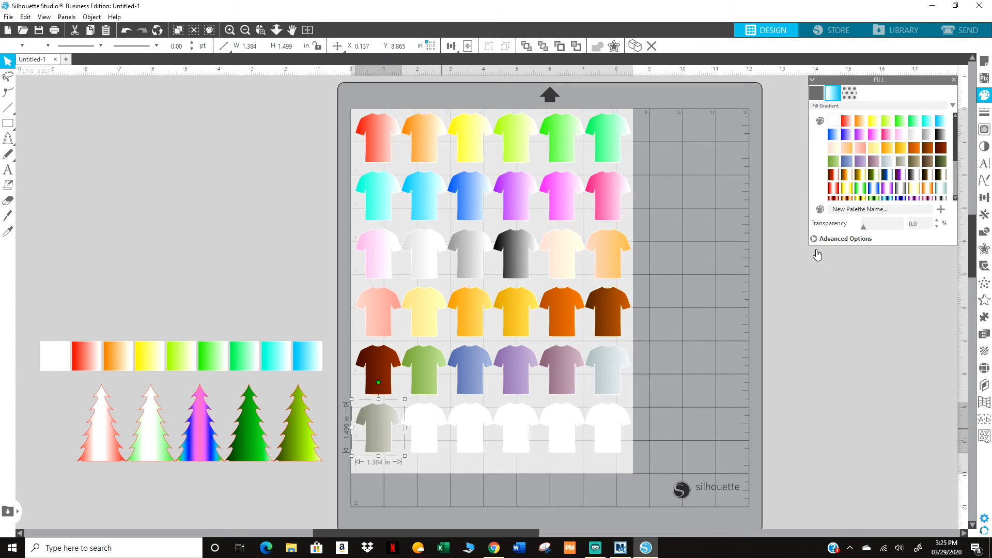
pyautogui.click(916, 166)
pyautogui.click(480, 442)
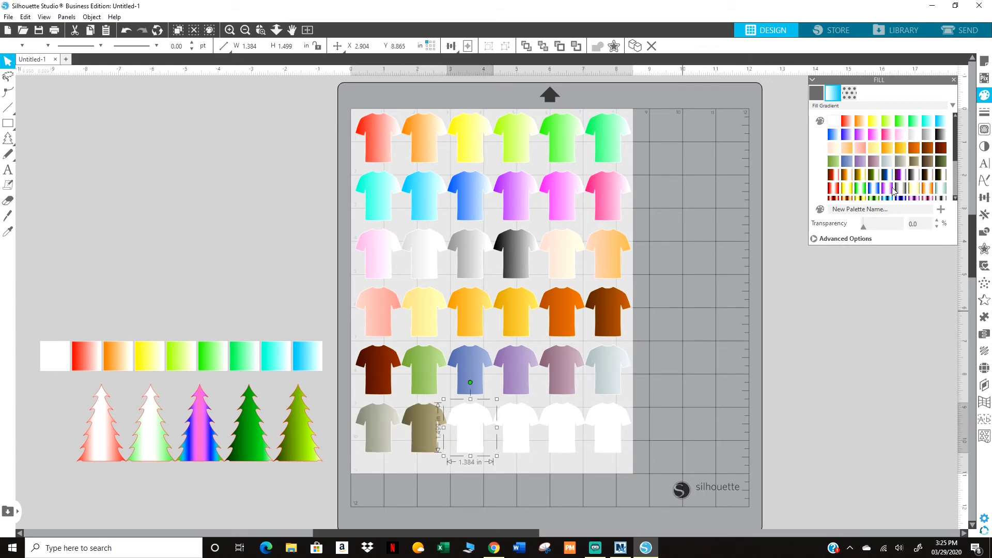
pyautogui.click(928, 167)
# - Fill the last three t-shirts of the sixth row with dark green, red-and-white and blue-white-black gradients
pyautogui.click(516, 444)
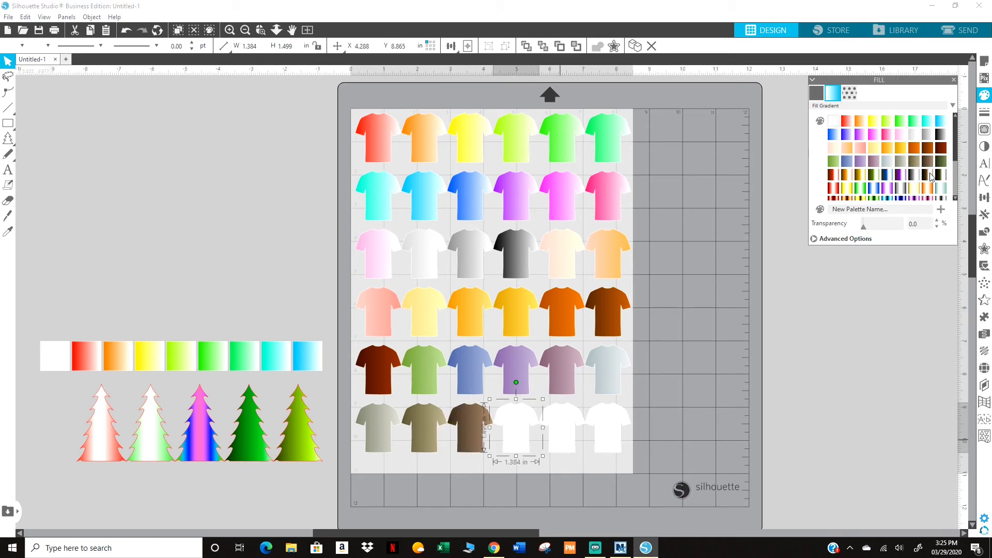
pyautogui.click(944, 162)
pyautogui.click(560, 444)
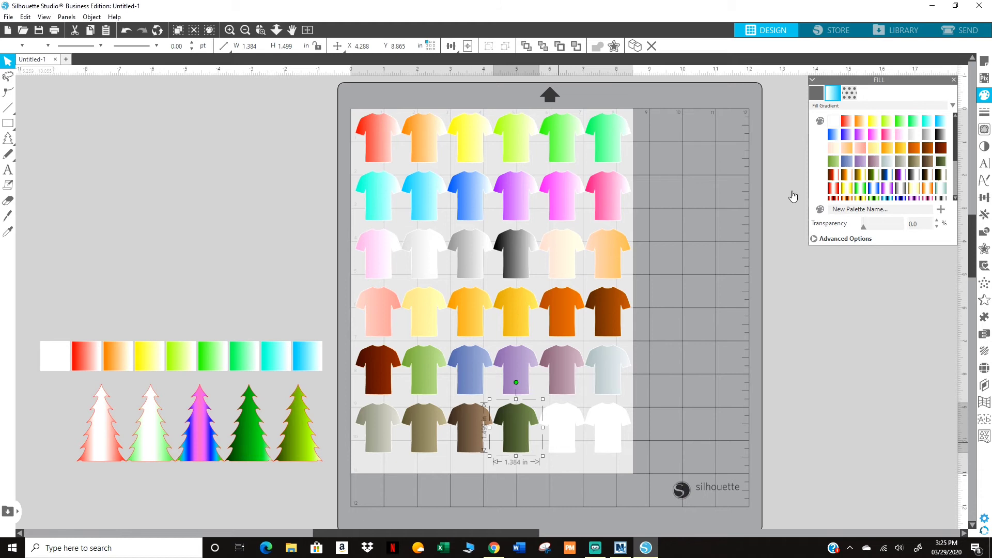
pyautogui.click(835, 177)
pyautogui.click(619, 440)
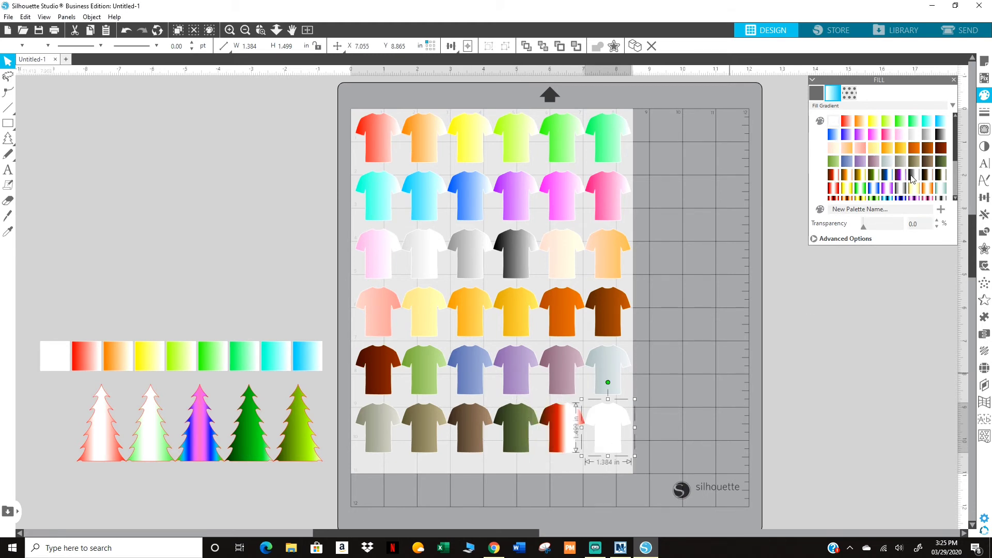
pyautogui.click(902, 199)
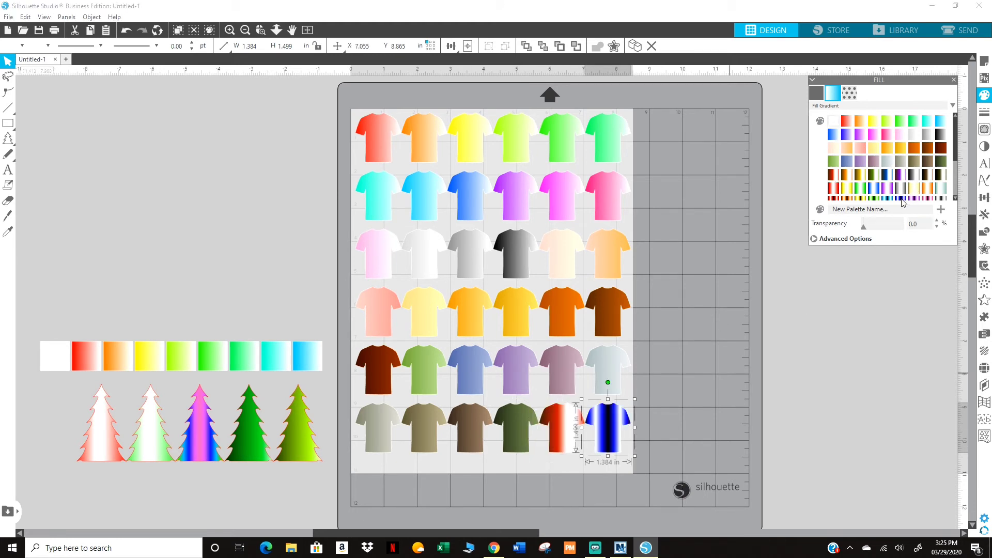
pyautogui.click(711, 370)
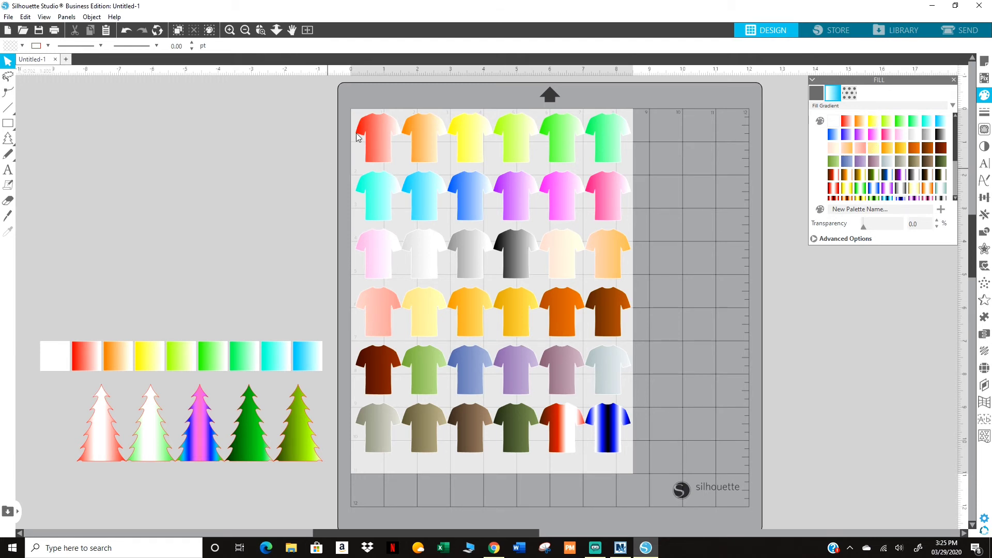
pyautogui.moveTo(331, 107); pyautogui.dragTo(660, 445)
pyautogui.click(712, 127)
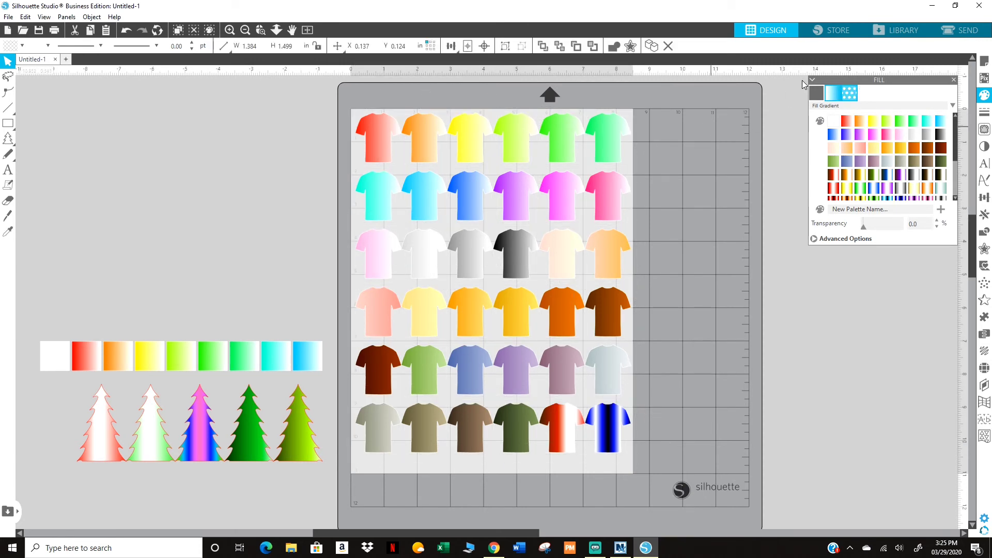
# - Recolor the last t-shirts of the first four rows with solid red, blue, yellow and orange fills
pyautogui.click(820, 95)
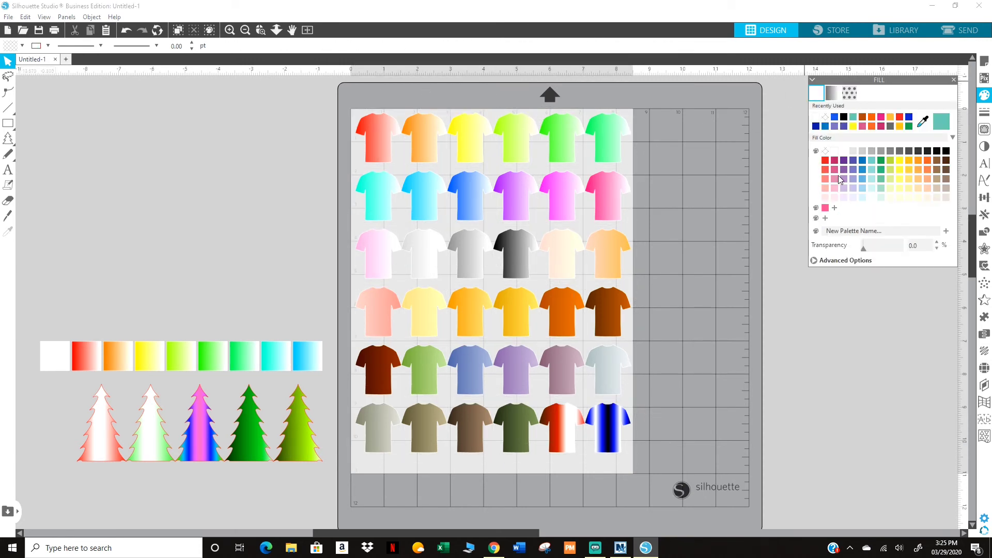
pyautogui.click(606, 133)
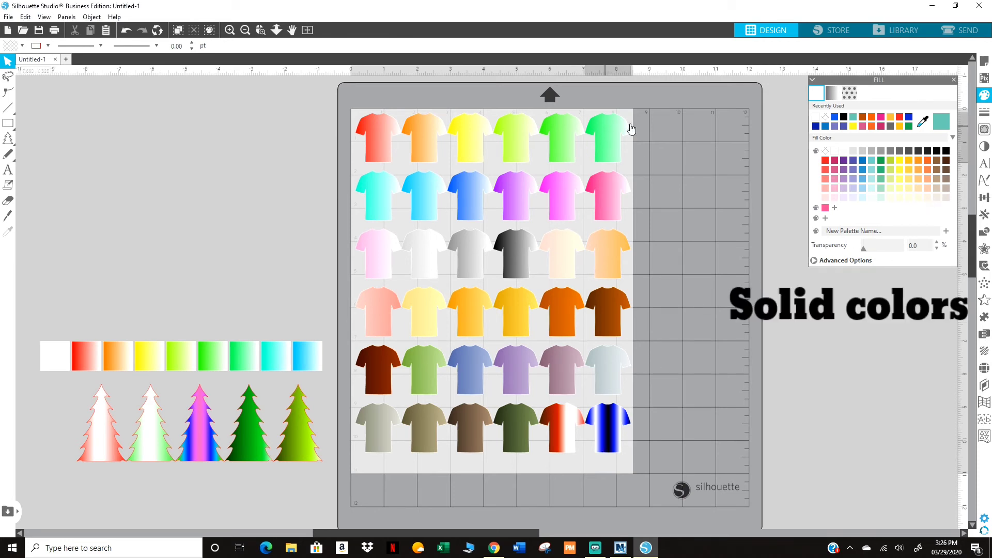
pyautogui.click(826, 160)
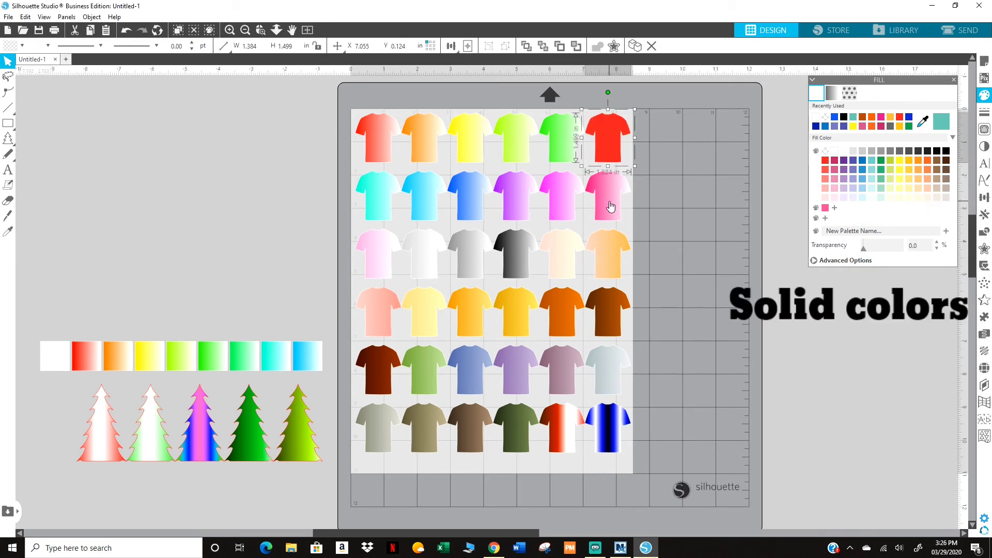
pyautogui.click(610, 206)
pyautogui.click(863, 161)
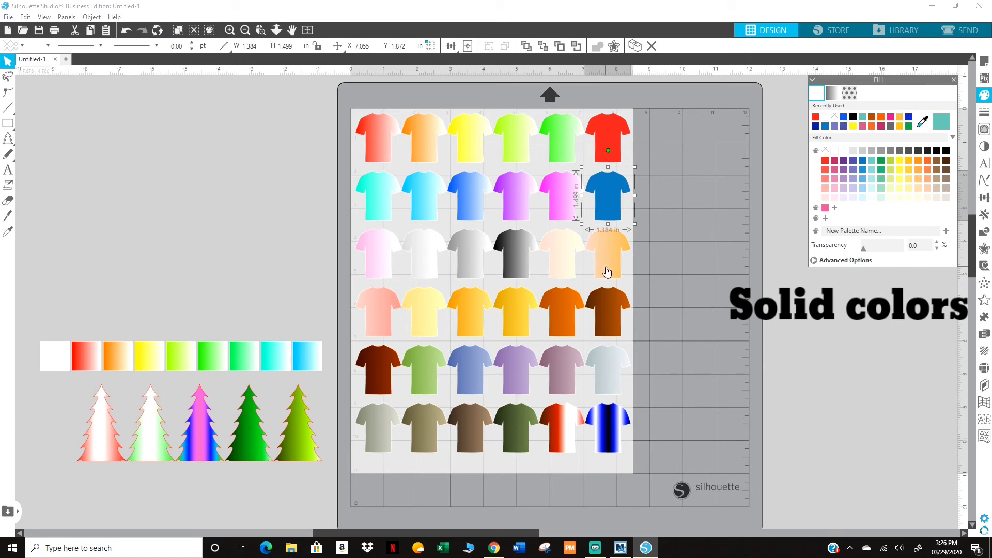
pyautogui.click(899, 160)
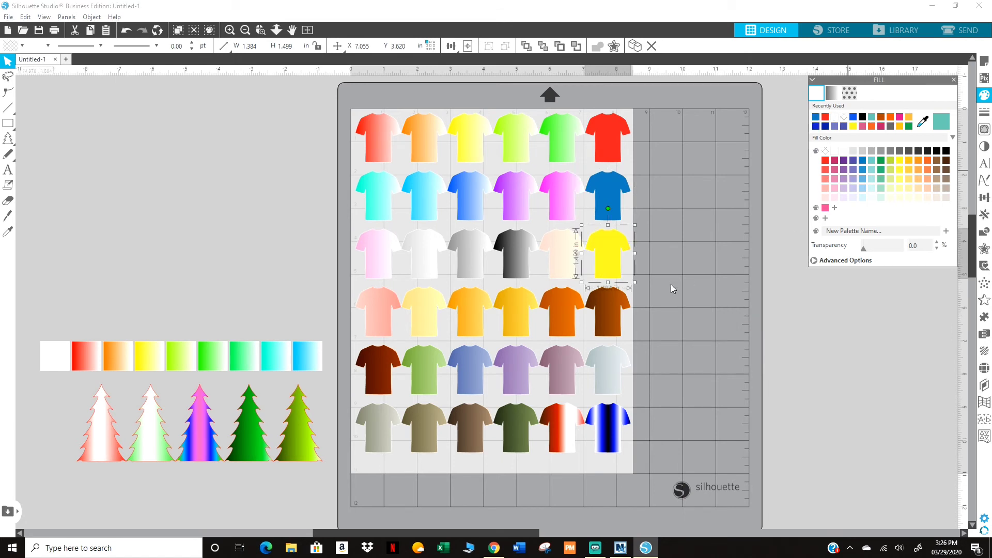
pyautogui.click(599, 318)
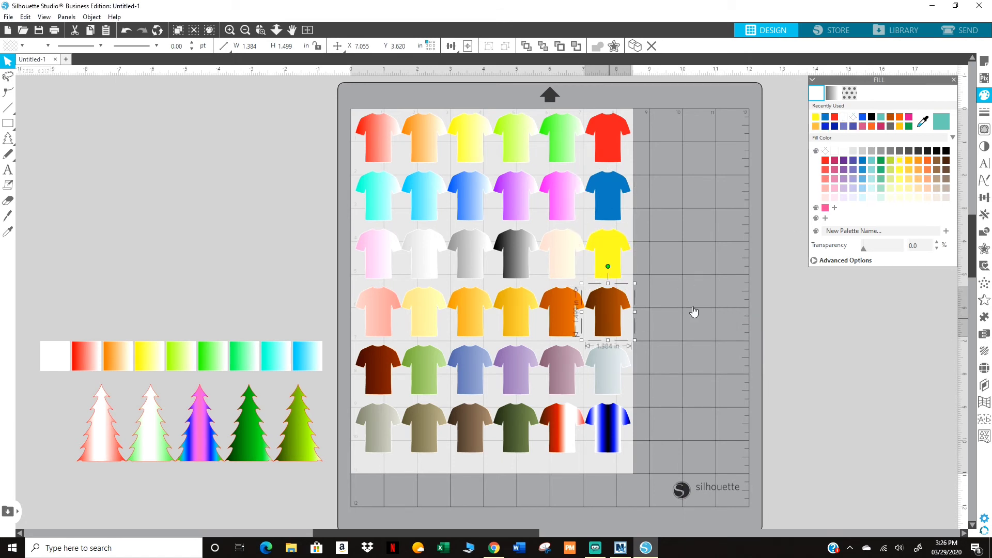
pyautogui.click(929, 170)
pyautogui.click(708, 324)
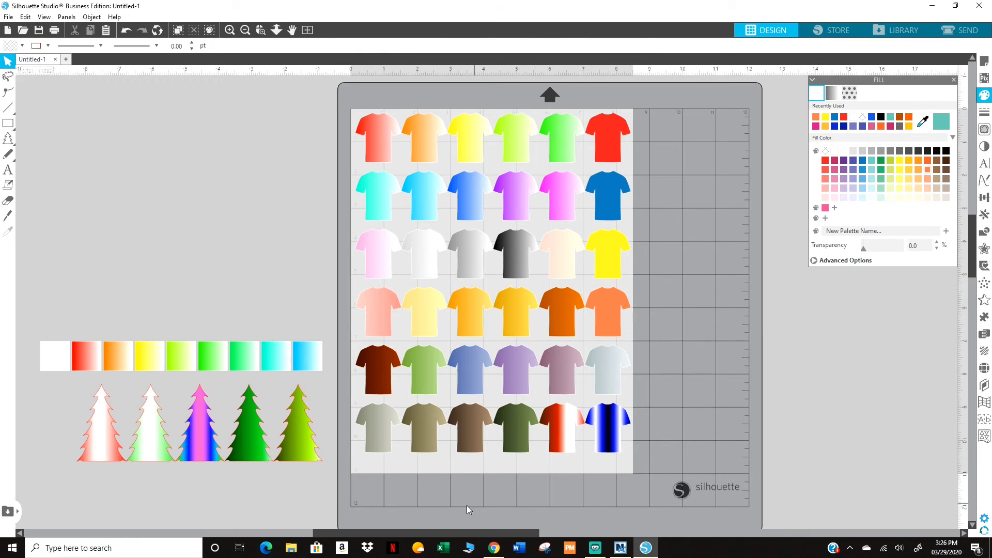
# - Duplicate the last column of t-shirts, place the copy off the cutting mat, and fill all six copies with white
pyautogui.moveTo(446, 534); pyautogui.dragTo(510, 523)
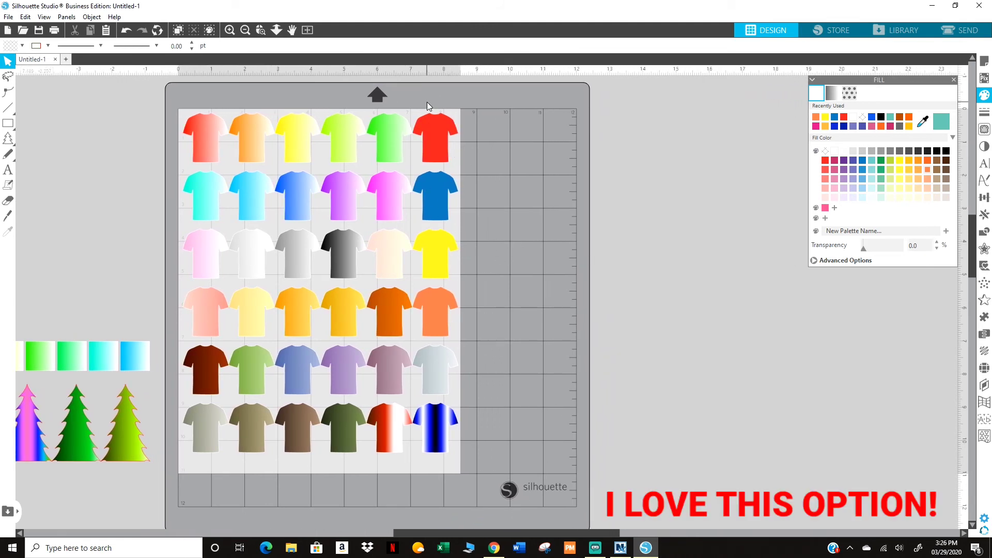
pyautogui.moveTo(407, 101); pyautogui.dragTo(468, 450)
pyautogui.press('i')
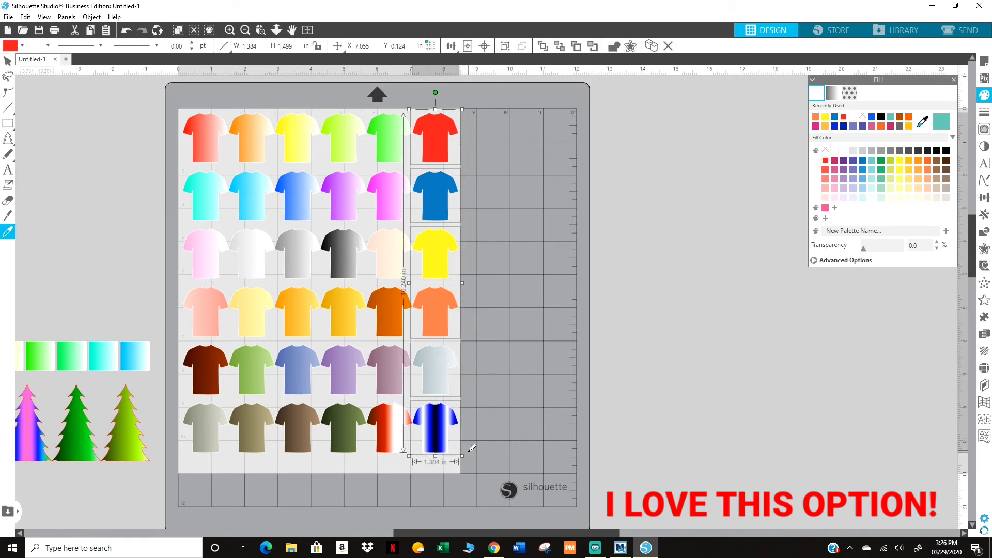
pyautogui.hotkey('ctrl', 'Right')
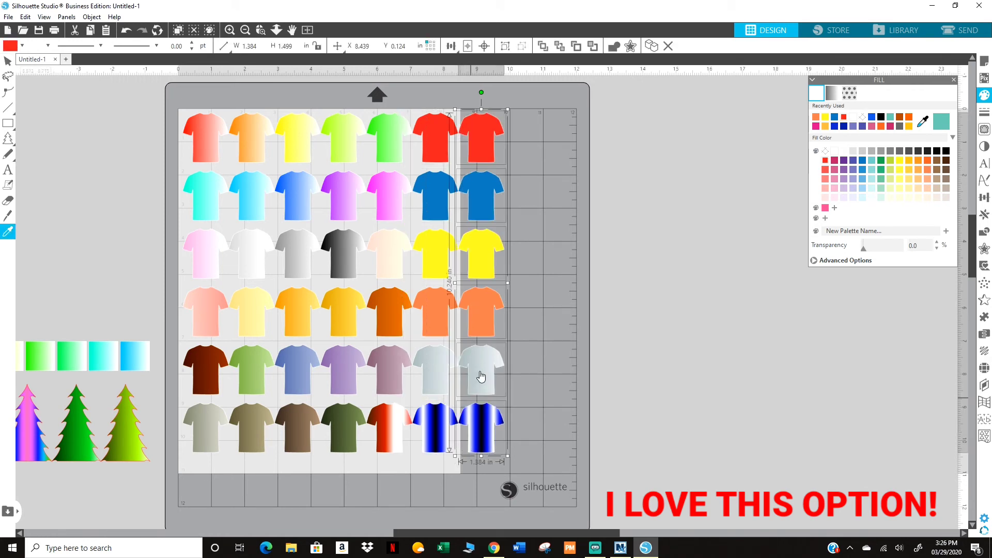
pyautogui.moveTo(493, 327); pyautogui.dragTo(640, 332)
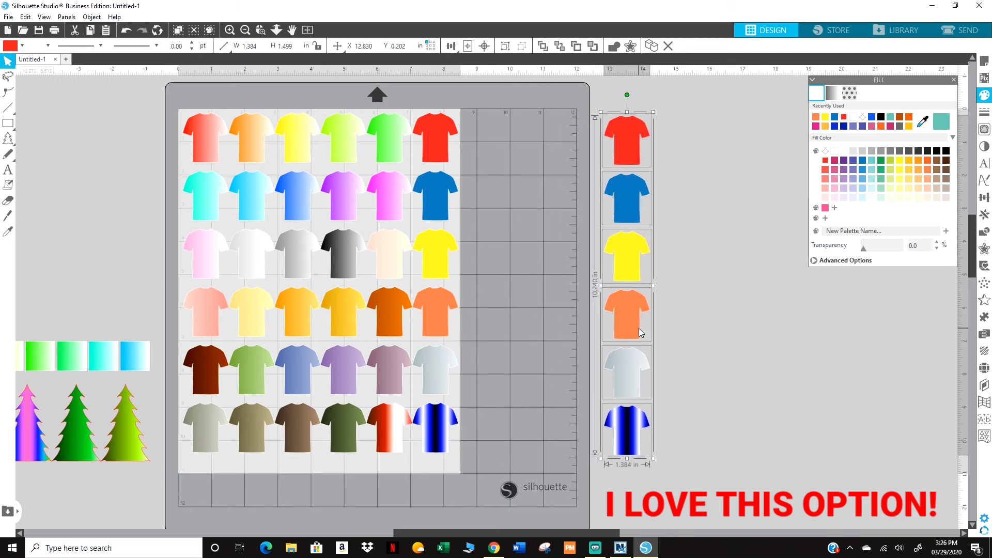
pyautogui.click(854, 118)
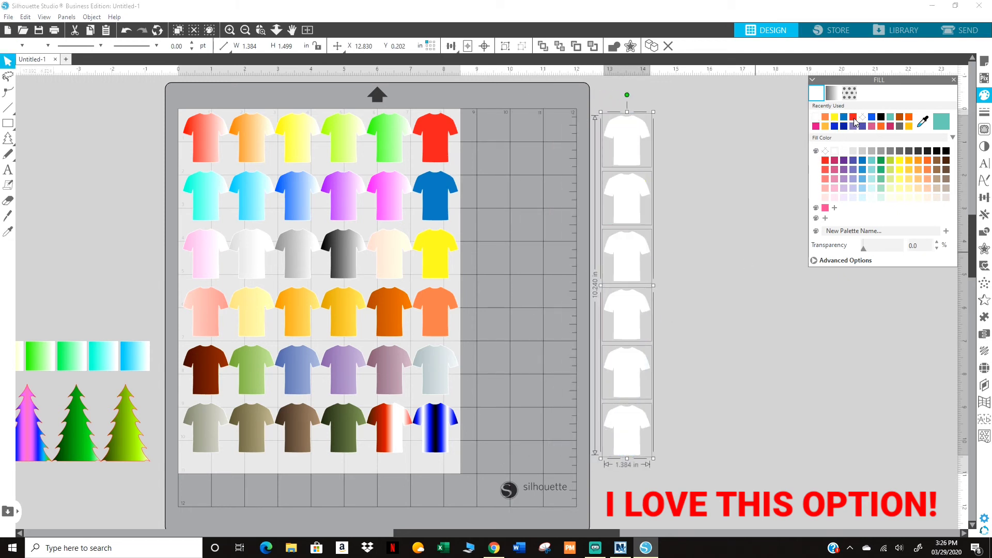
pyautogui.click(550, 254)
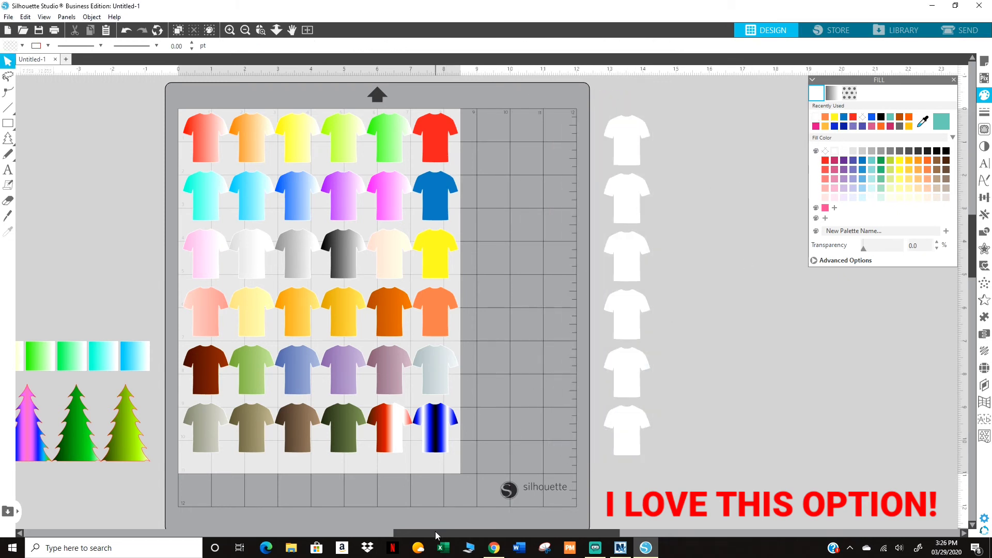
# - Merge the Flintstones.jpg image from the Desktop folder into the drawing
pyautogui.moveTo(436, 536); pyautogui.dragTo(532, 536)
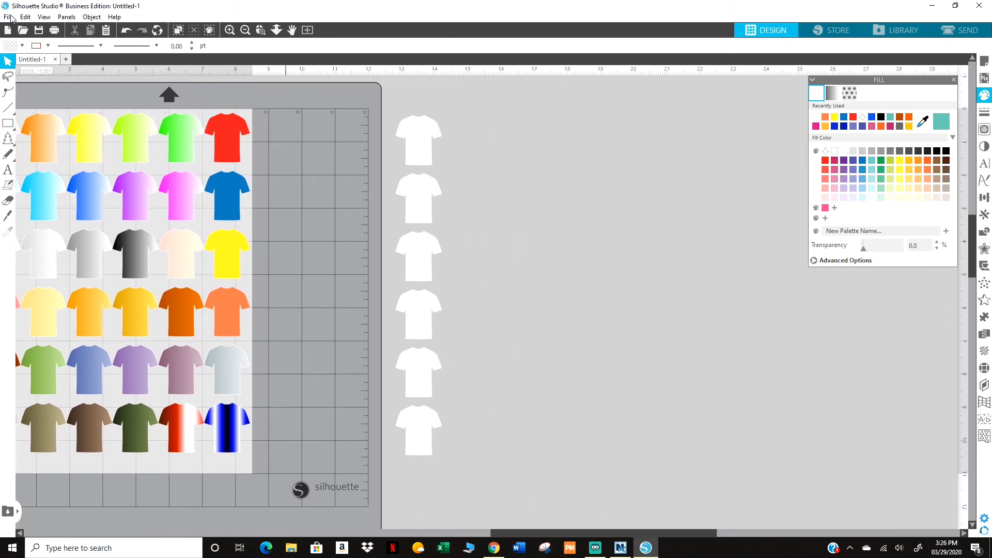
pyautogui.click(31, 83)
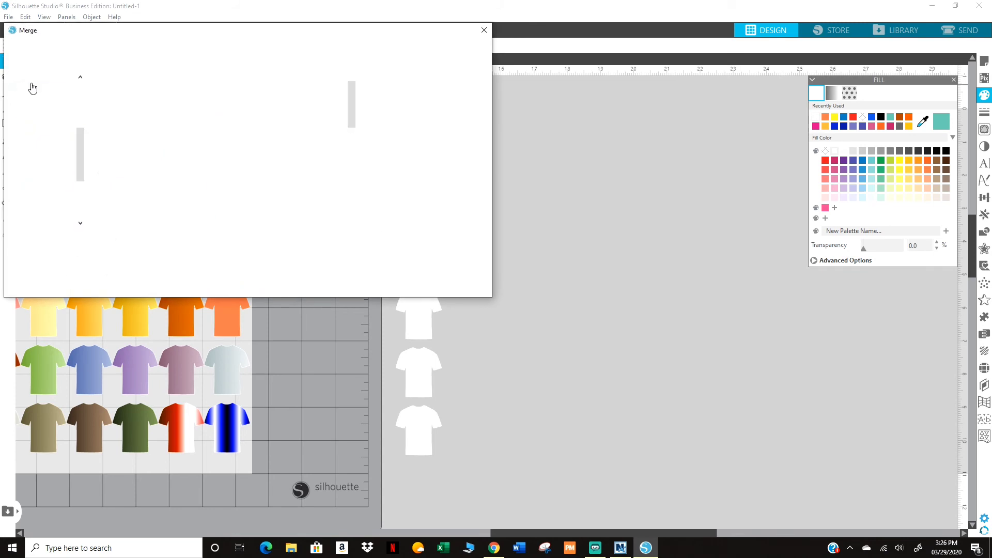
pyautogui.scroll(-5, 220, 144)
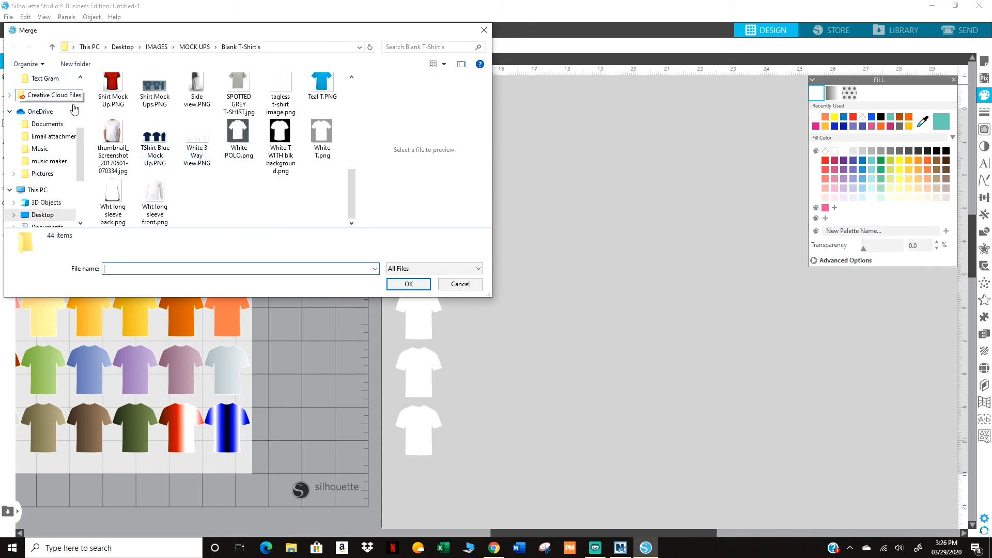
pyautogui.scroll(4, 52, 104)
pyautogui.click(45, 100)
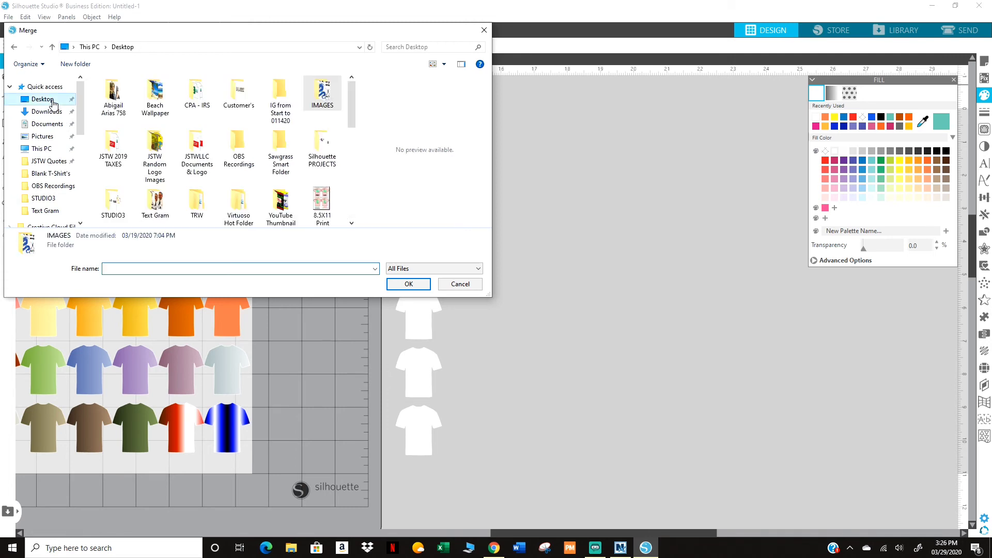
pyautogui.scroll(-3, 207, 149)
pyautogui.scroll(-2, 209, 150)
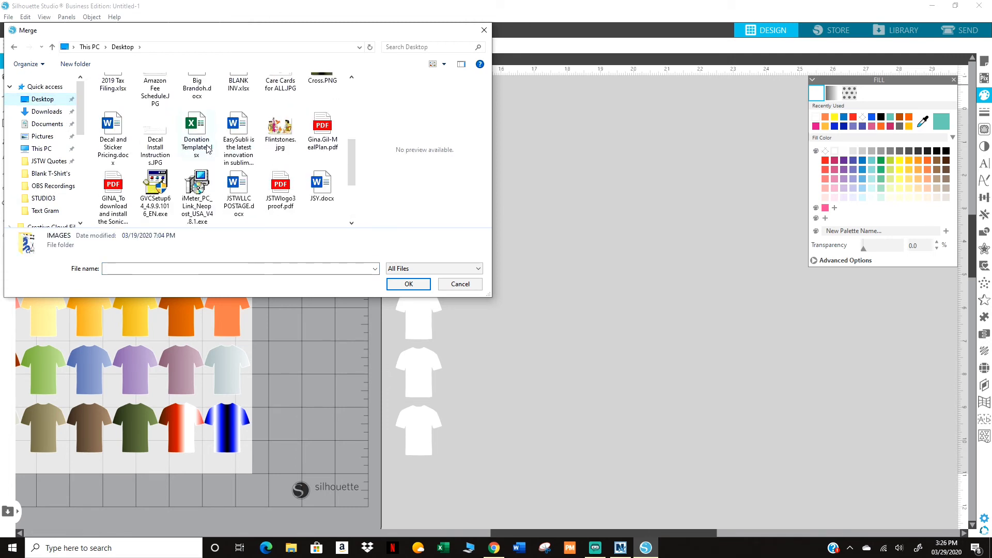
pyautogui.doubleClick(279, 133)
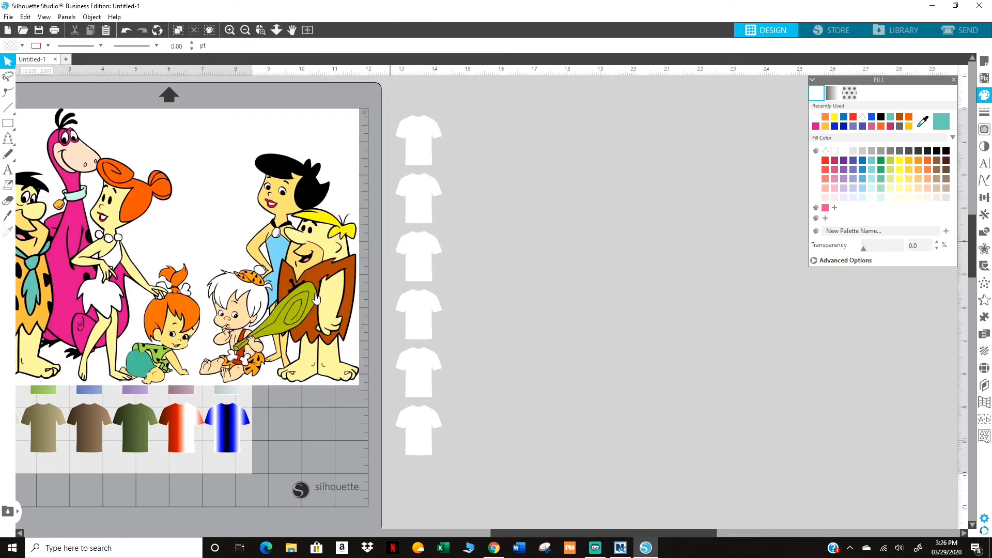
# - Move the cartoon image off the mat beside the white t-shirts and scale it down to about 10.2 x 7.3 in
pyautogui.moveTo(316, 298); pyautogui.dragTo(822, 375)
pyautogui.click(463, 385)
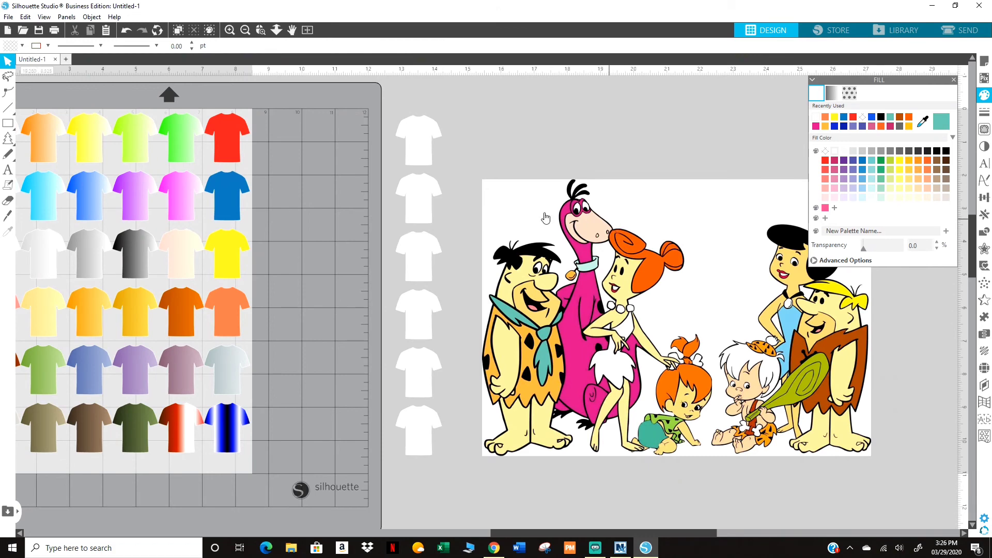
pyautogui.click(525, 209)
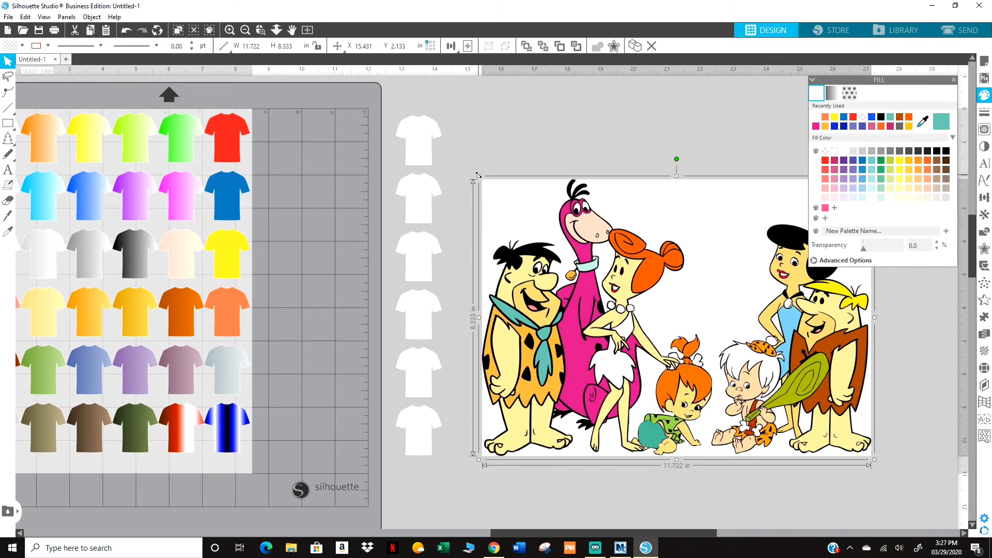
pyautogui.moveTo(479, 176); pyautogui.dragTo(528, 211)
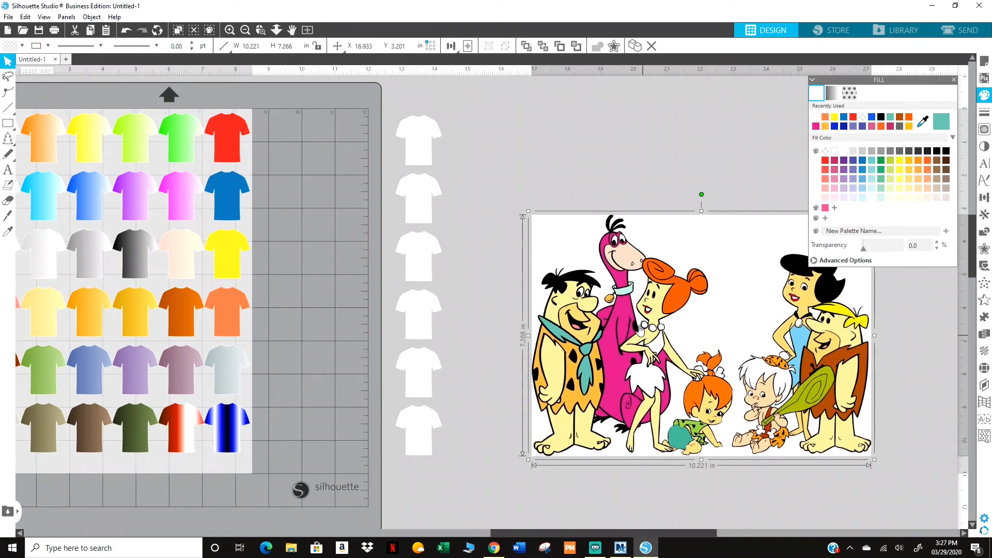
pyautogui.moveTo(641, 329); pyautogui.dragTo(594, 261)
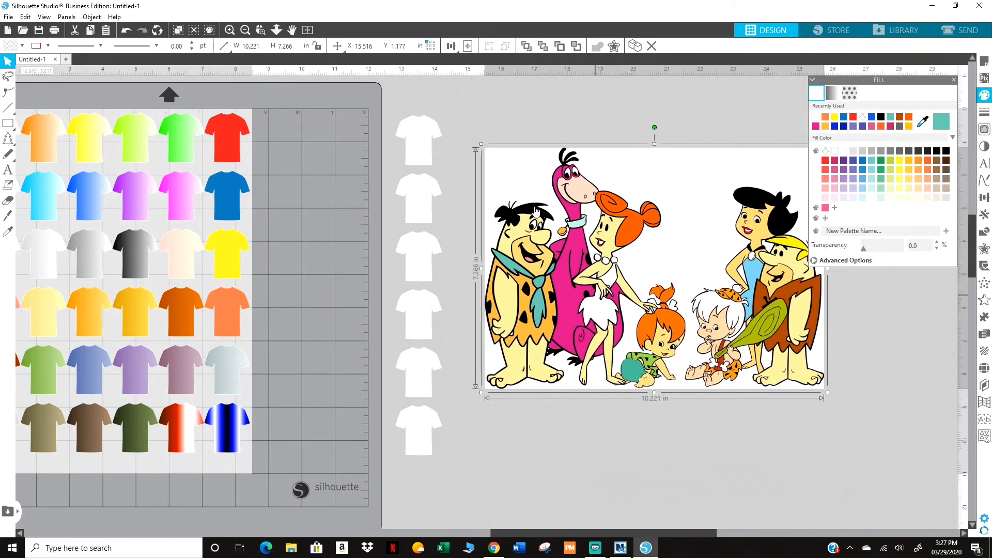
pyautogui.click(460, 113)
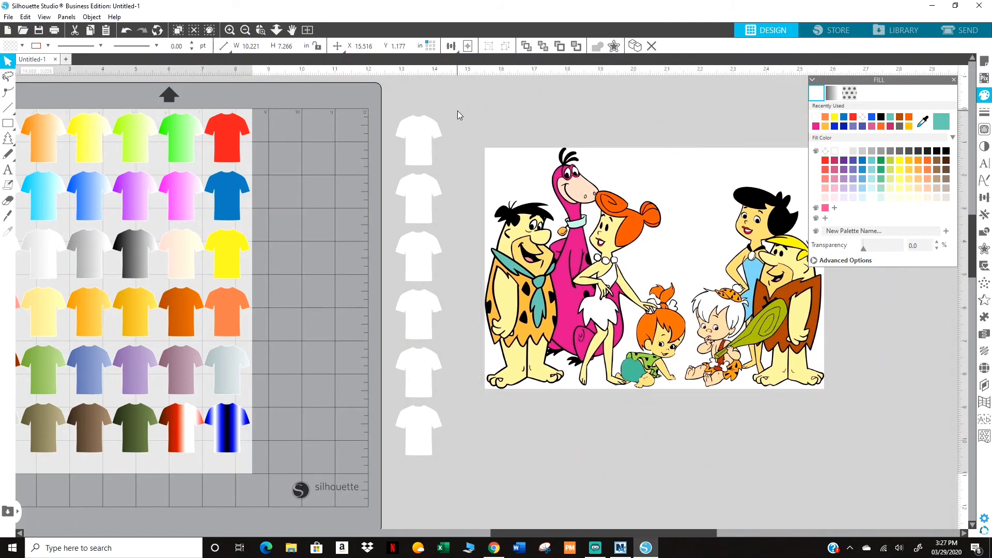
# - Fill the first two white t-shirts with teal sampled from the baby's shorts and magenta sampled from the dinosaur's body
pyautogui.click(421, 141)
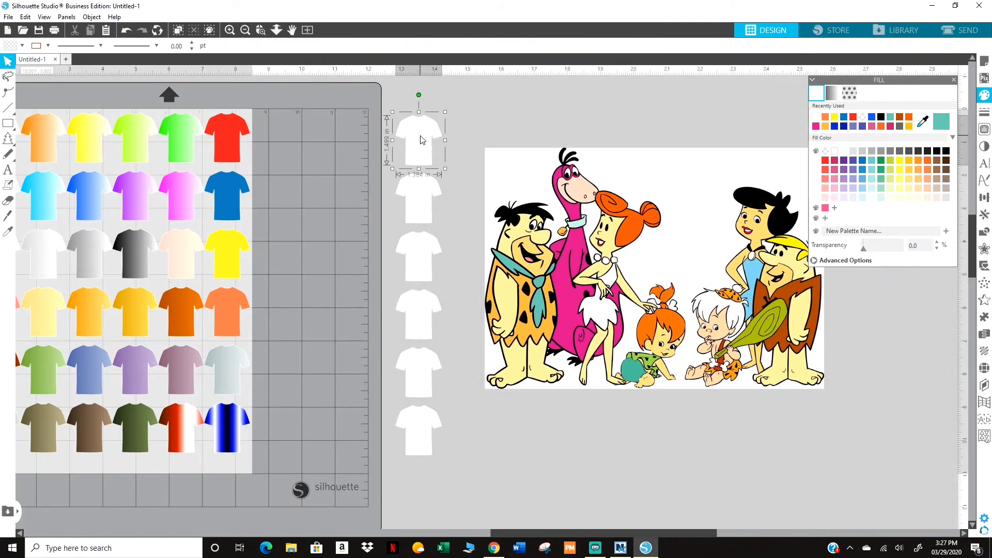
pyautogui.click(923, 124)
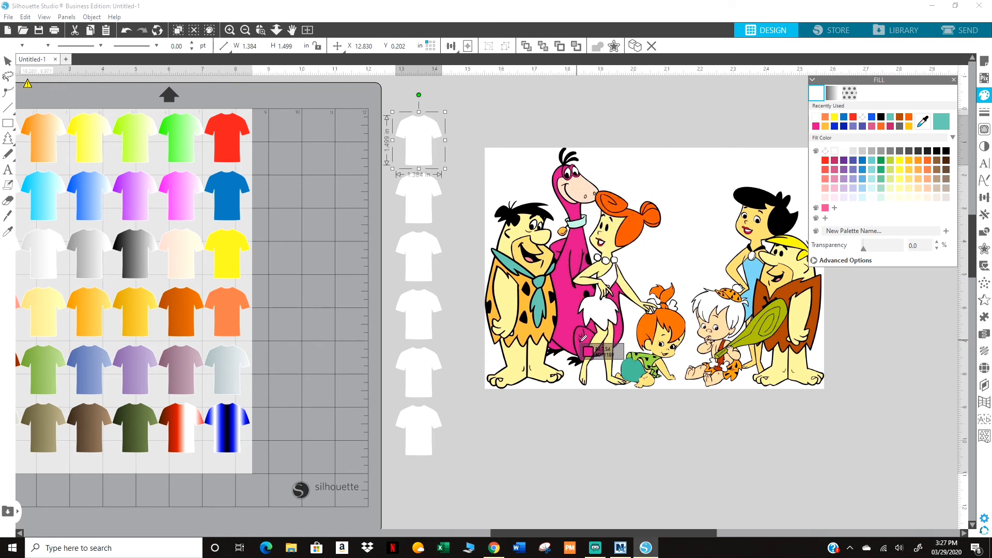
pyautogui.click(630, 368)
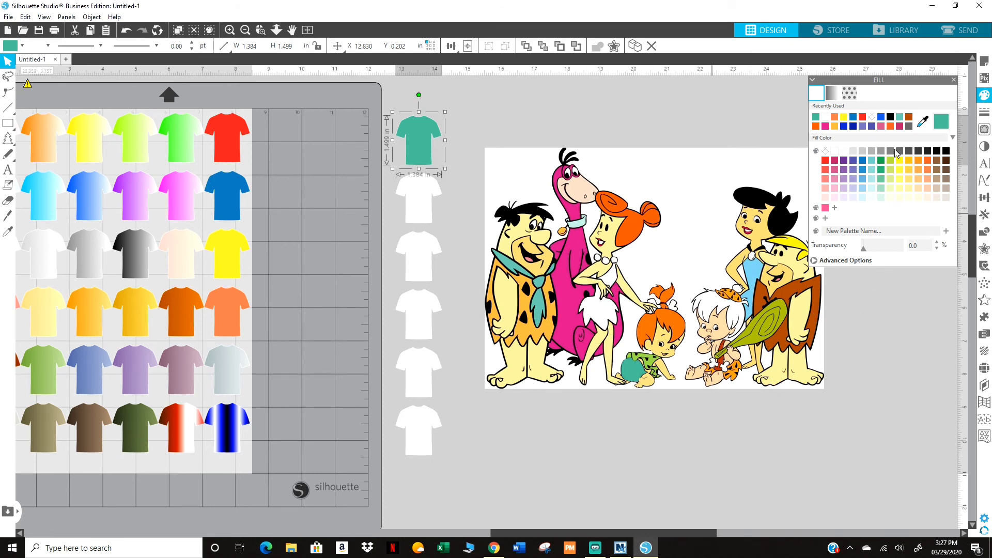
pyautogui.click(426, 202)
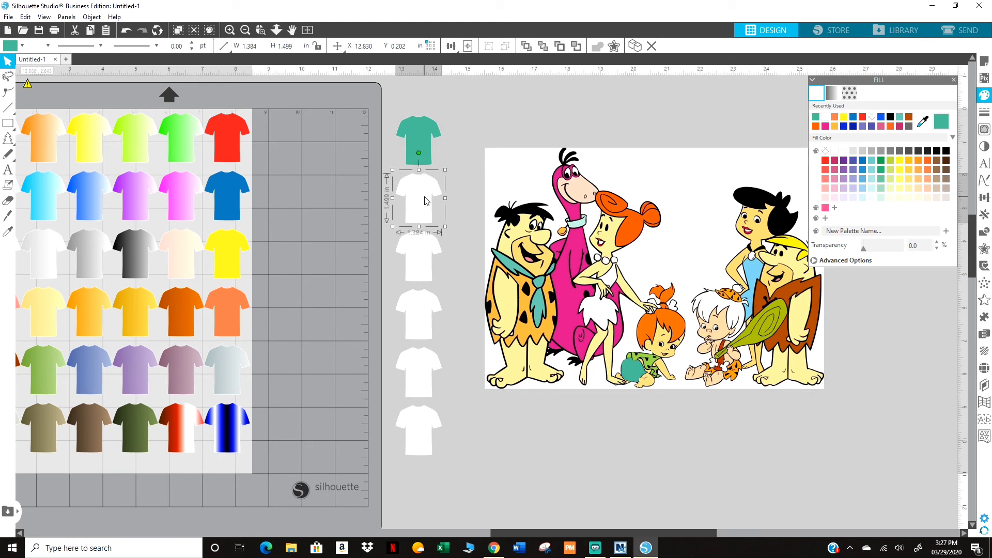
pyautogui.click(925, 121)
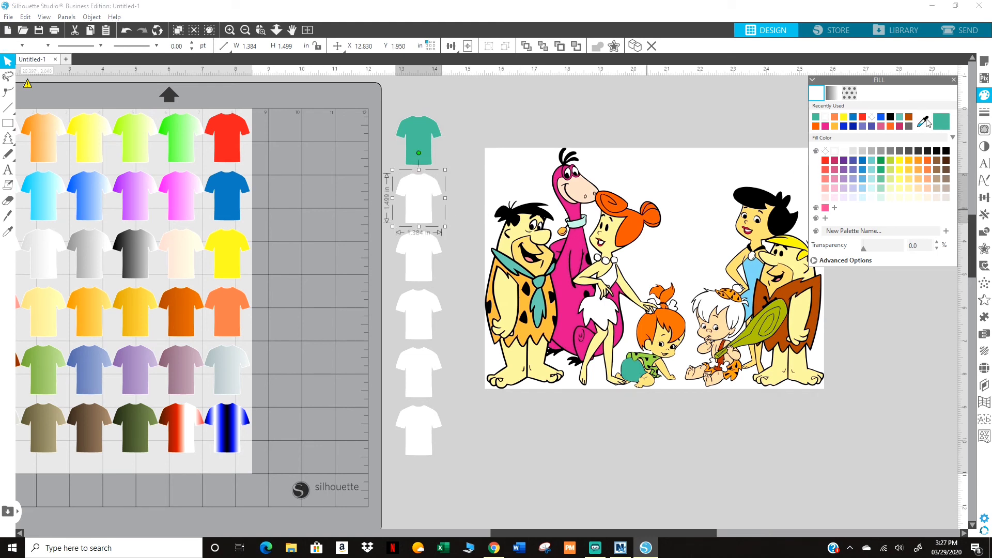
pyautogui.click(575, 259)
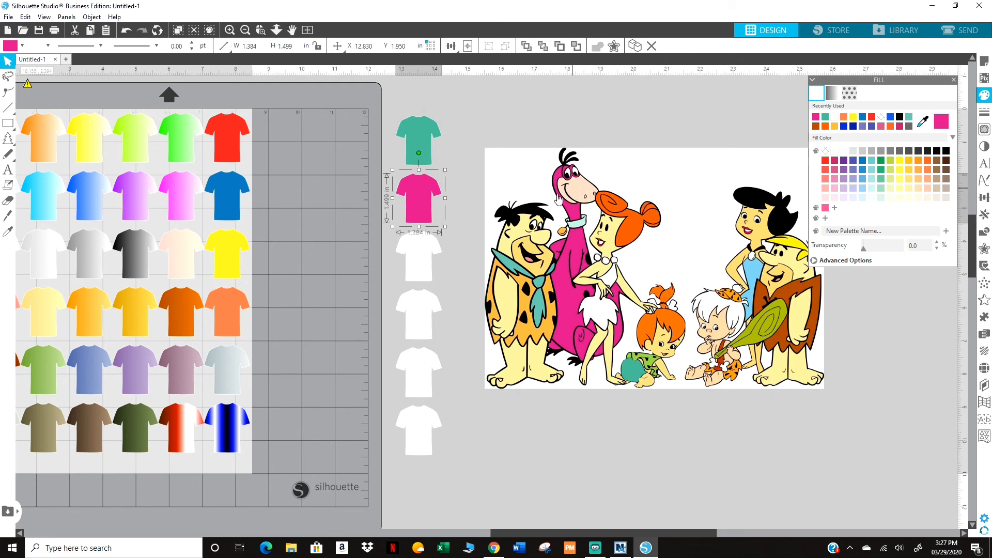
# - Fill the third t-shirt with brown sampled from Barney's tunic and the fourth with orange sampled from the baby girl's hair
pyautogui.click(414, 272)
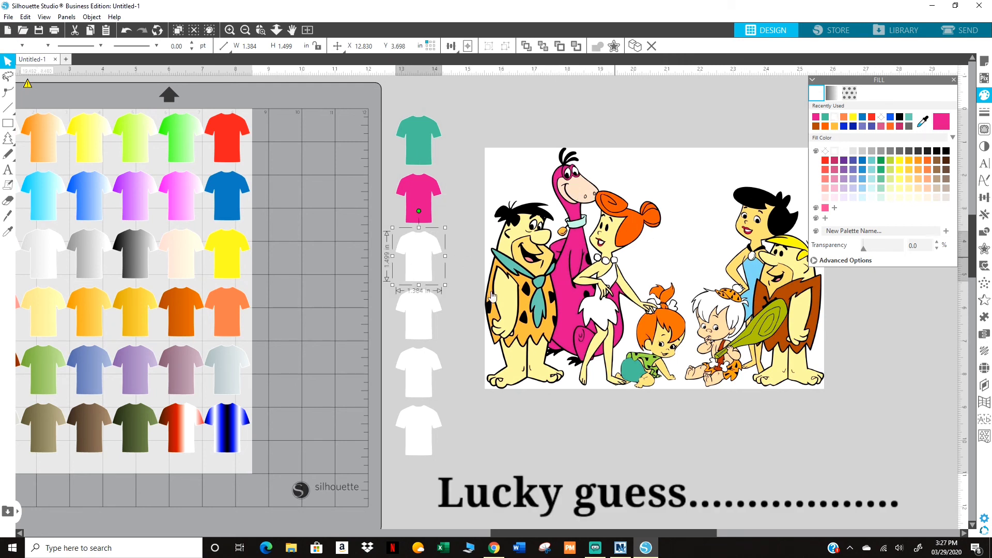
pyautogui.click(923, 123)
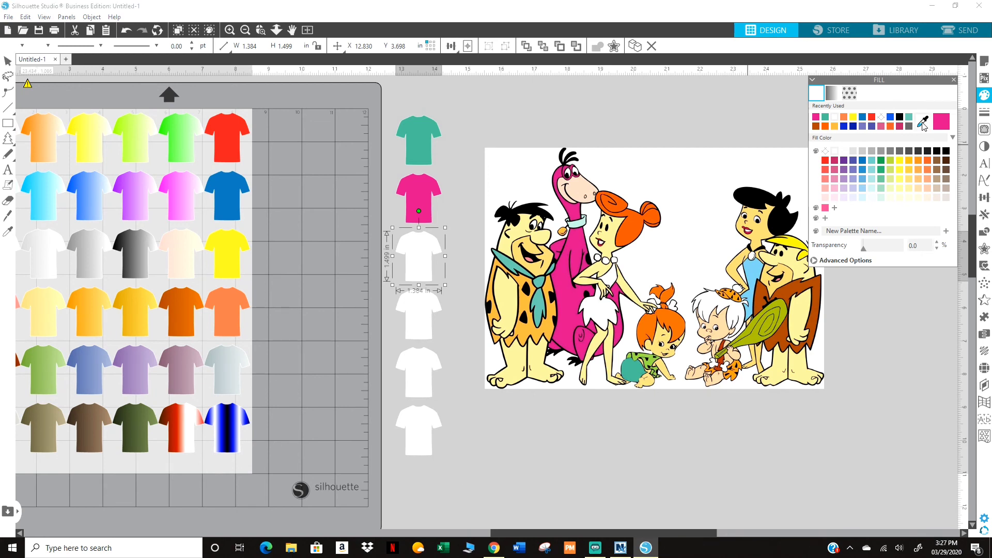
pyautogui.click(817, 292)
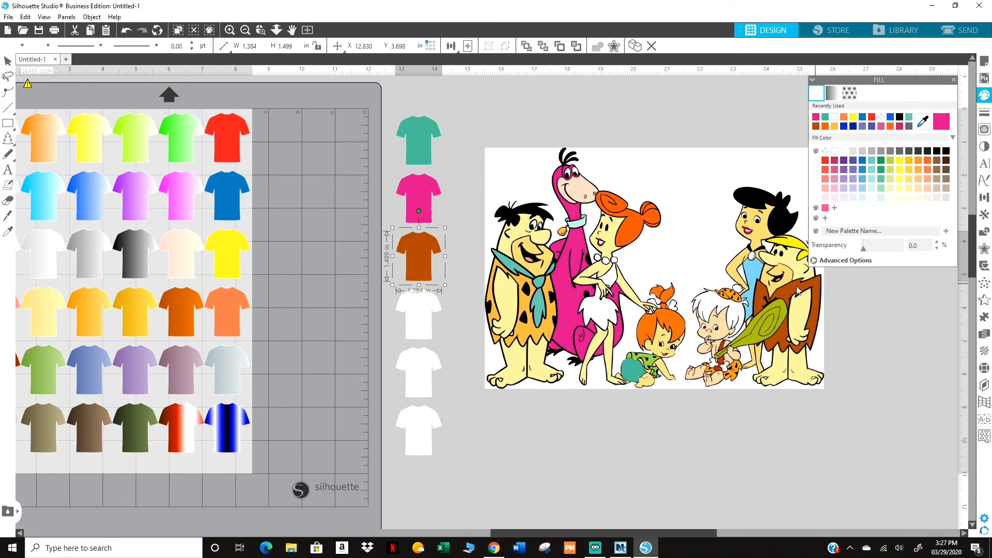
pyautogui.click(419, 317)
pyautogui.click(924, 122)
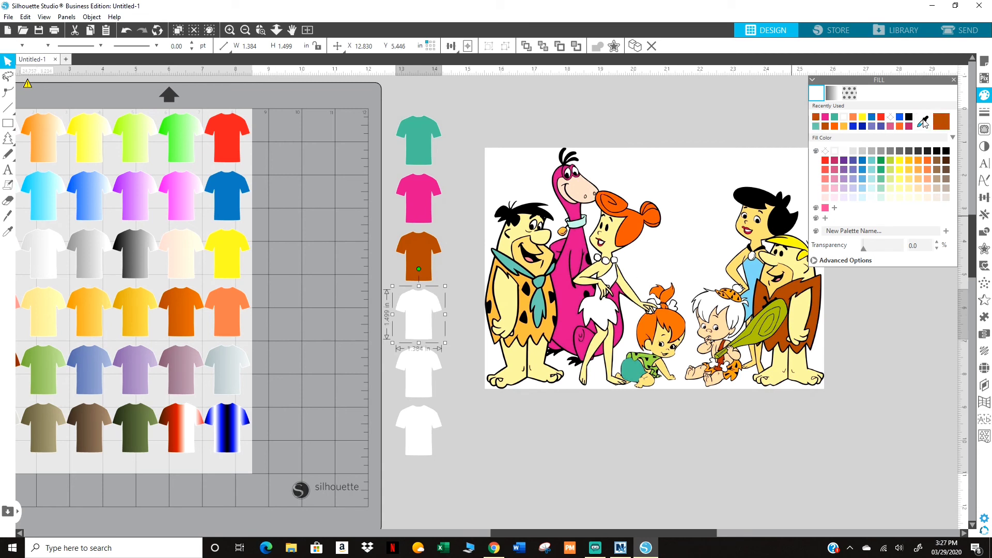
pyautogui.click(679, 315)
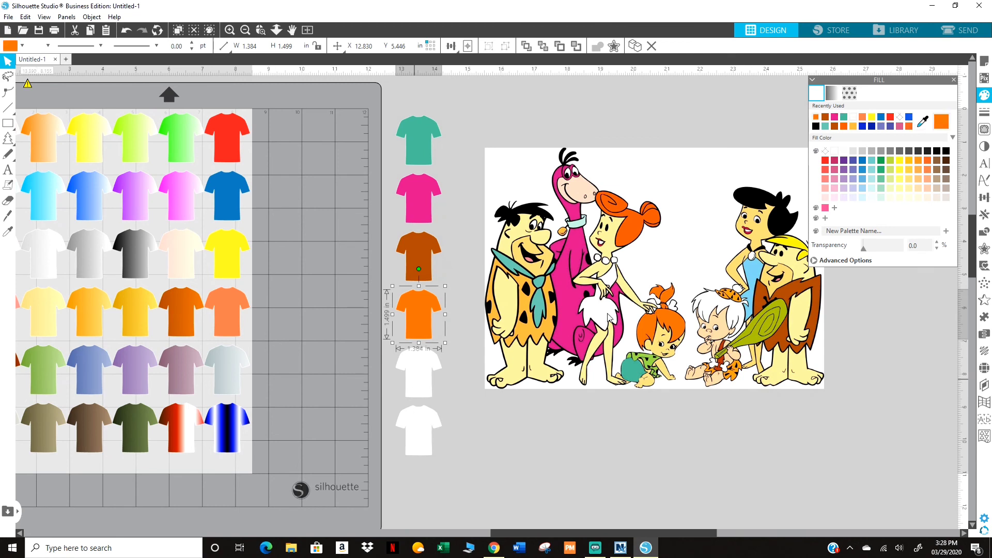
# - Fill the fifth t-shirt with light blue sampled from Betty's dress
pyautogui.click(416, 385)
pyautogui.click(922, 124)
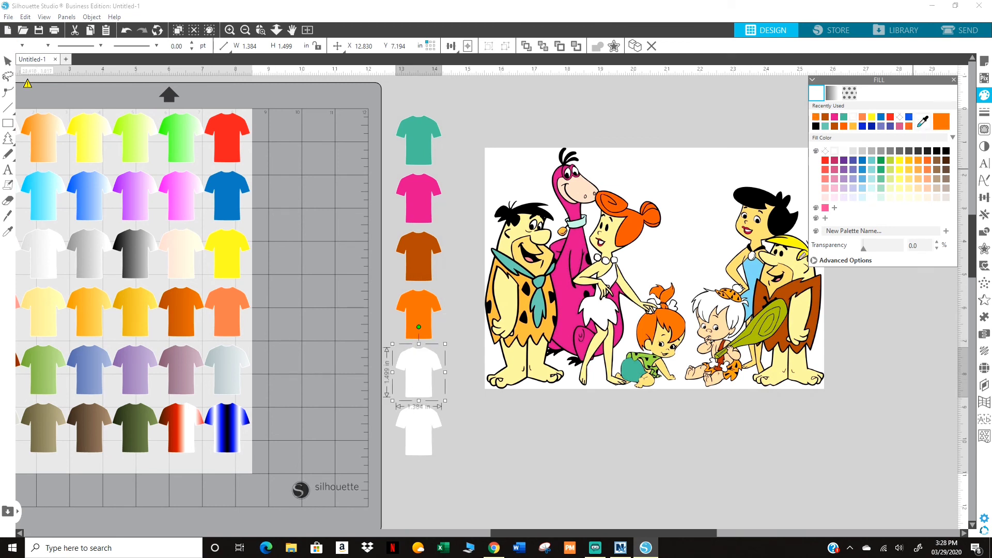
pyautogui.click(755, 279)
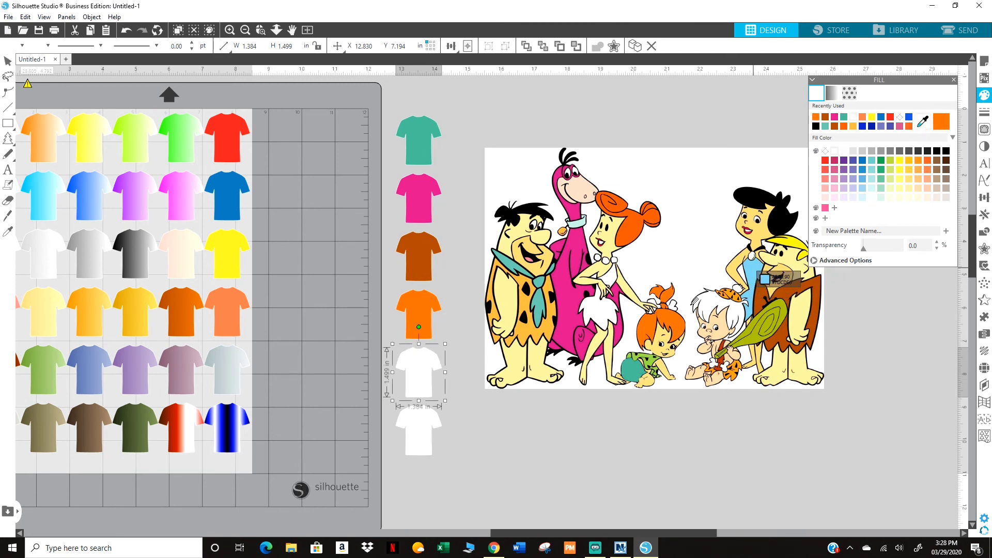
# - Fill the sixth t-shirt with teal sampled from Fred's tie
pyautogui.click(423, 443)
pyautogui.click(923, 122)
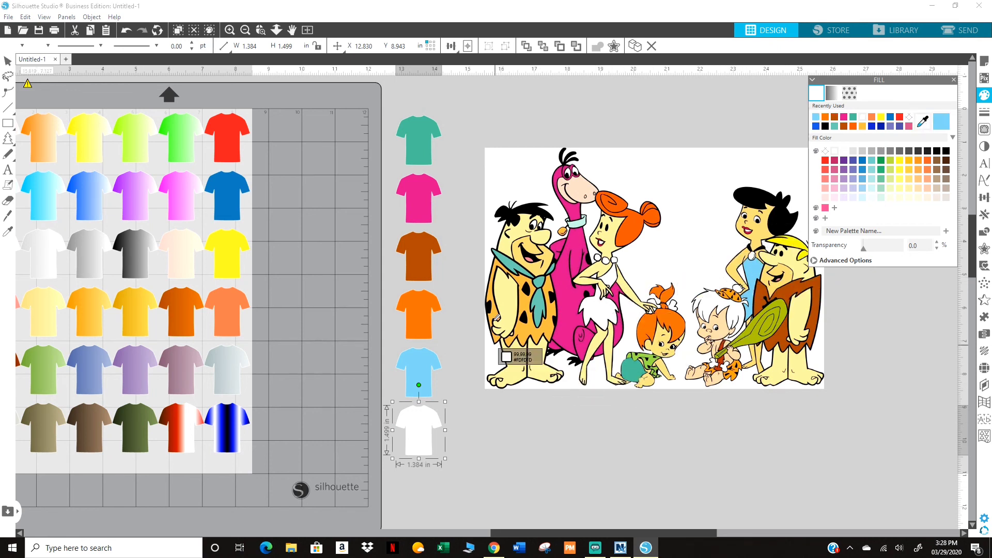
pyautogui.click(512, 266)
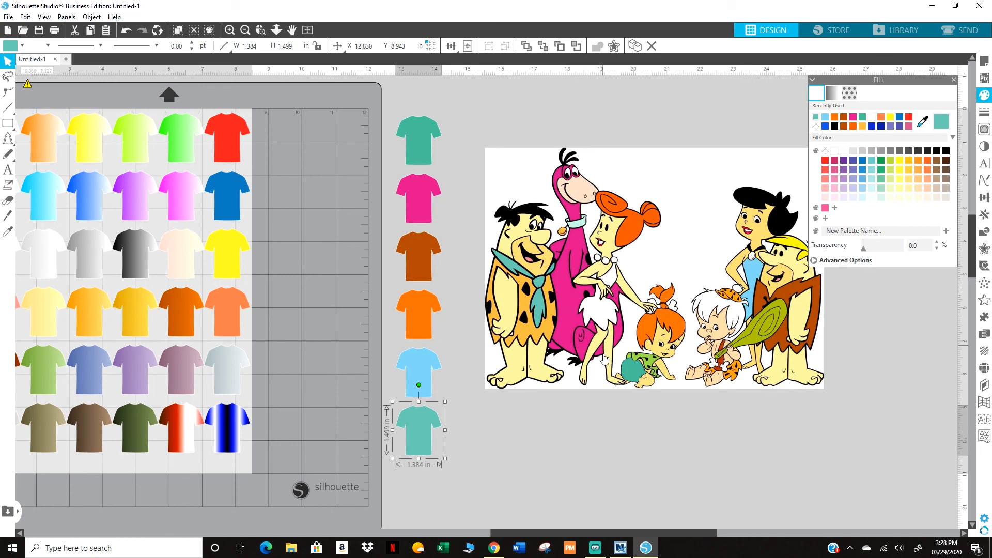
# - Recolor the sixth t-shirt with the pale yellow skin tone sampled from Fred's leg
pyautogui.click(542, 375)
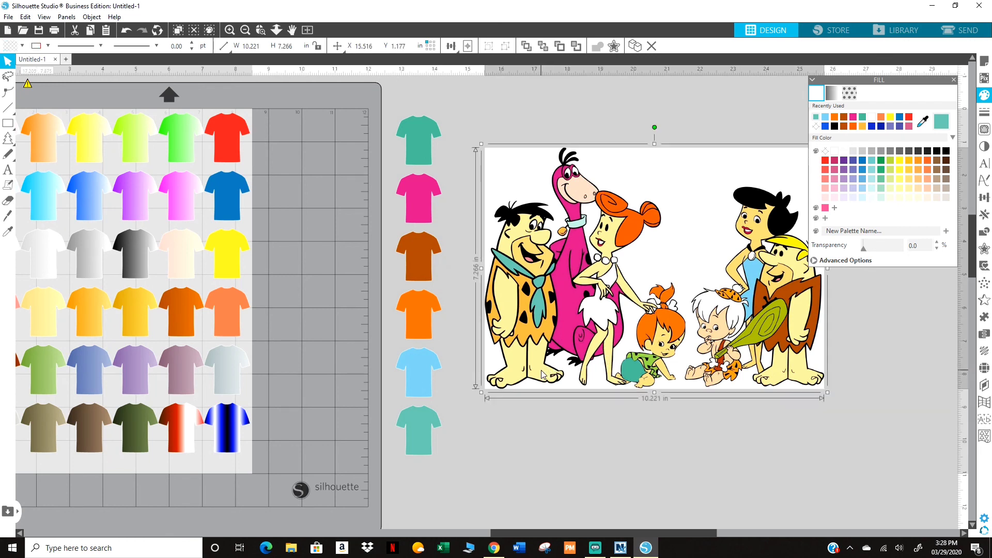
pyautogui.click(427, 457)
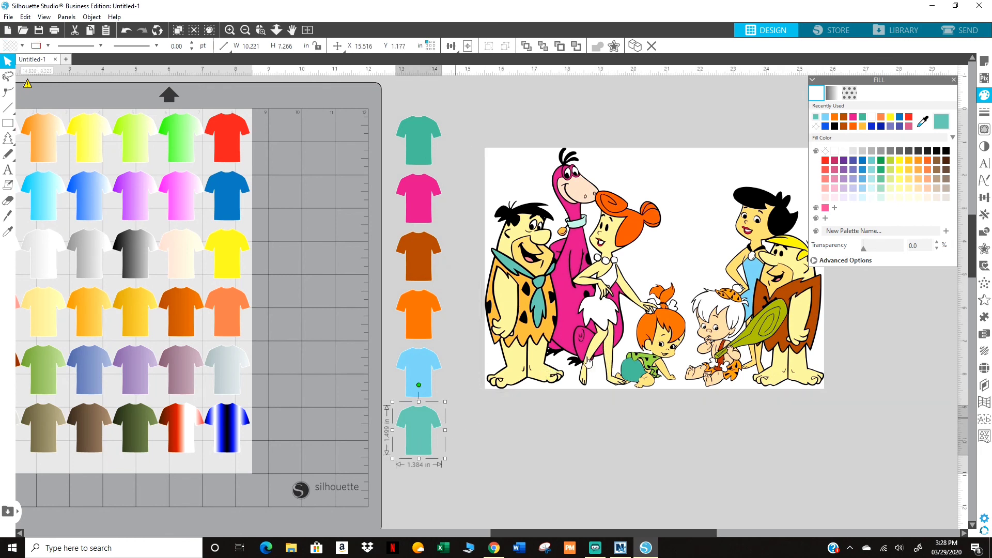
pyautogui.click(924, 124)
pyautogui.click(516, 365)
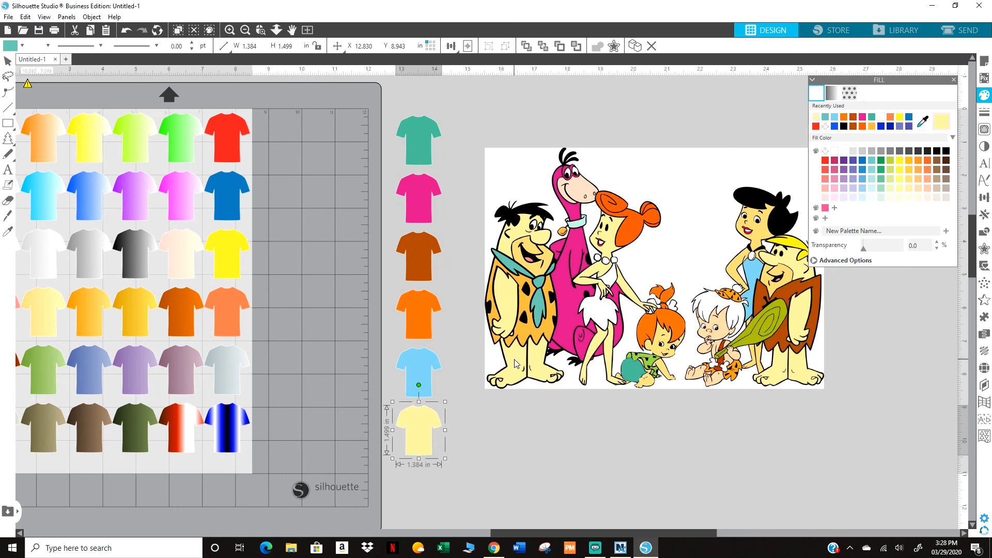
pyautogui.click(525, 464)
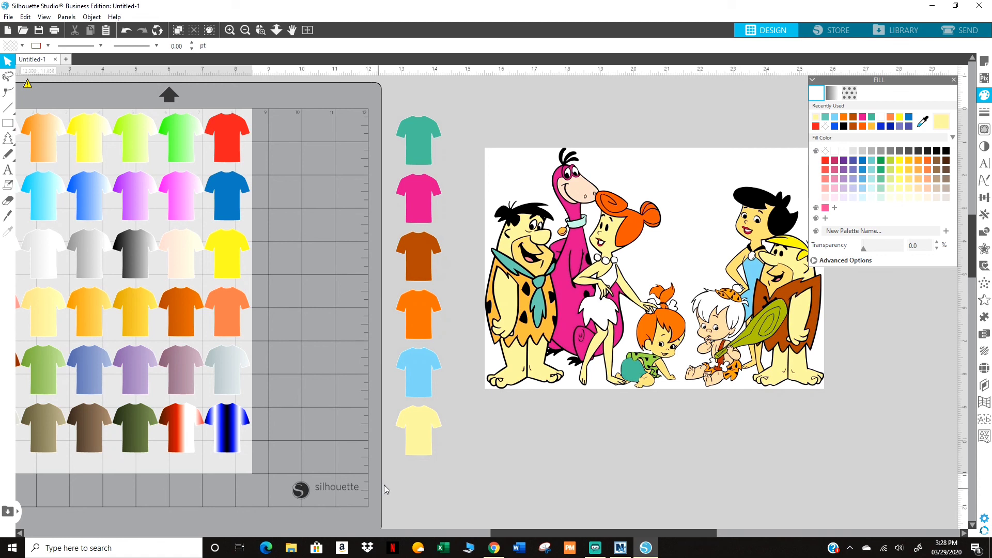
pyautogui.moveTo(499, 538); pyautogui.dragTo(334, 523)
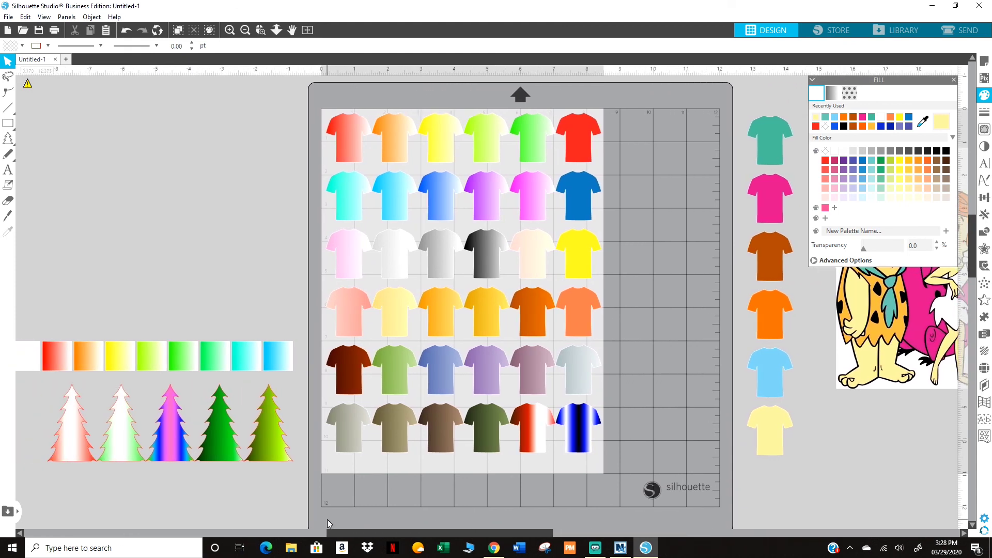